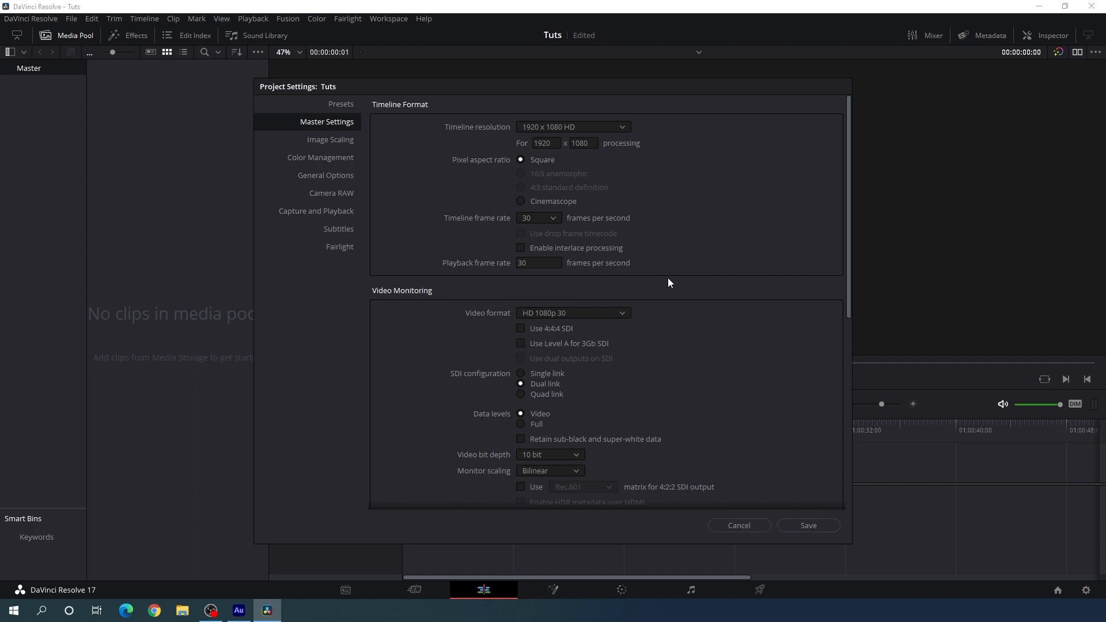
Save the project settings and create a 3-second Fusion composition clip named "Fusion Composition" in the media pool.
click(811, 526)
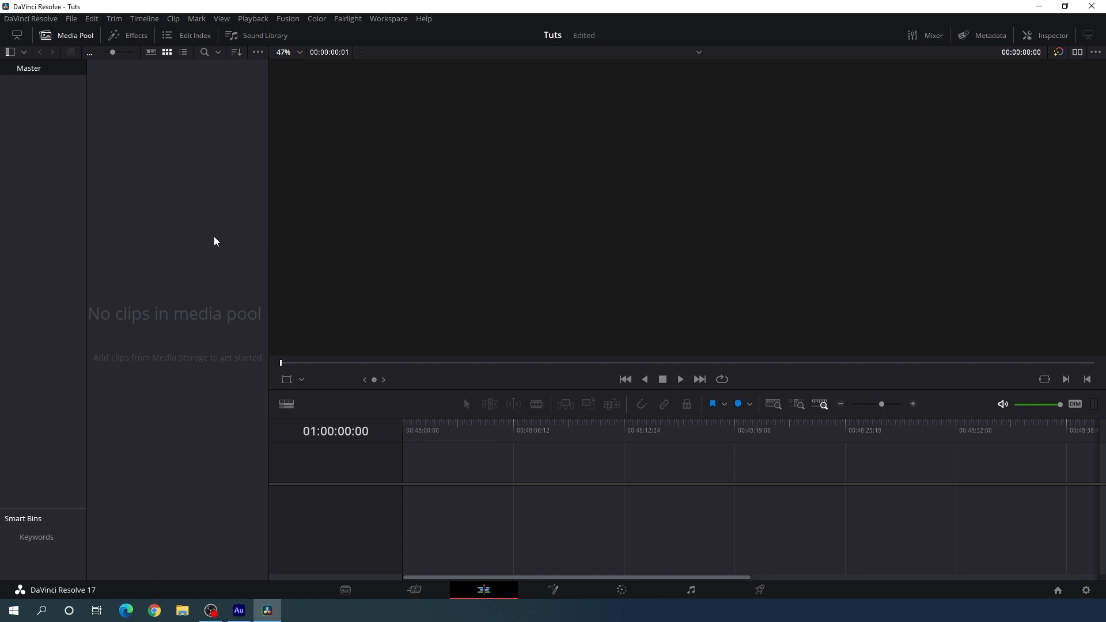
right_click(171, 197)
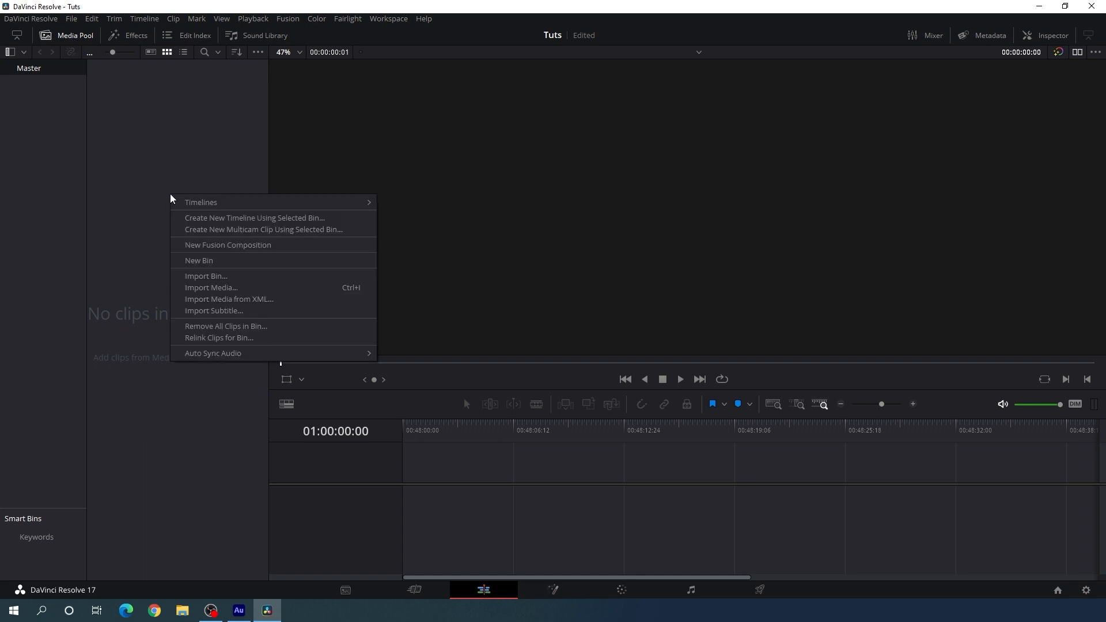
click(237, 245)
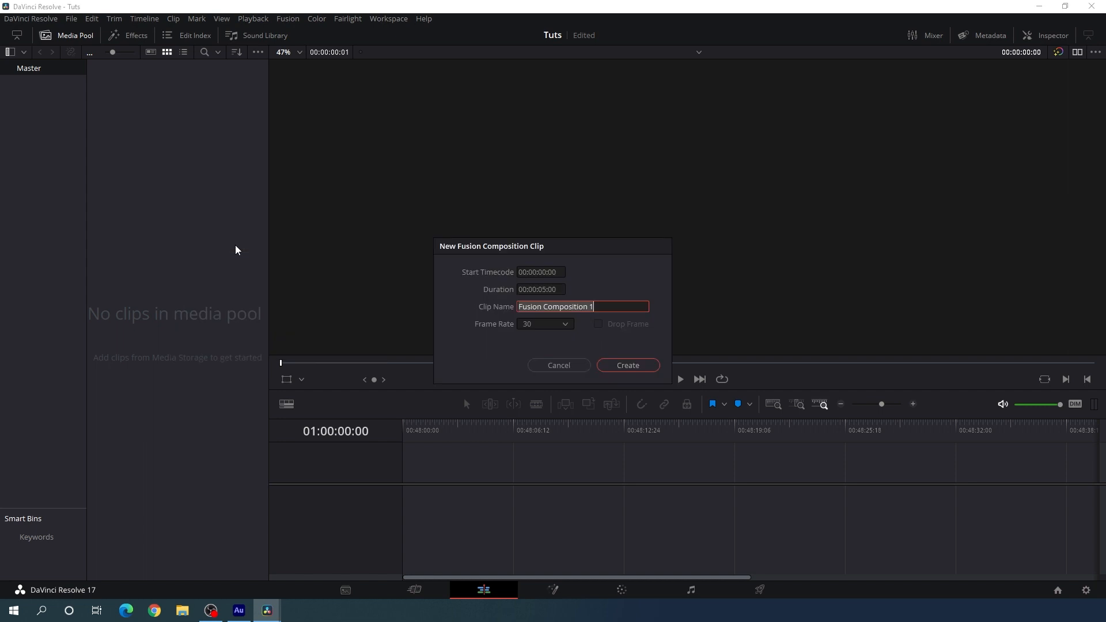
click(611, 308)
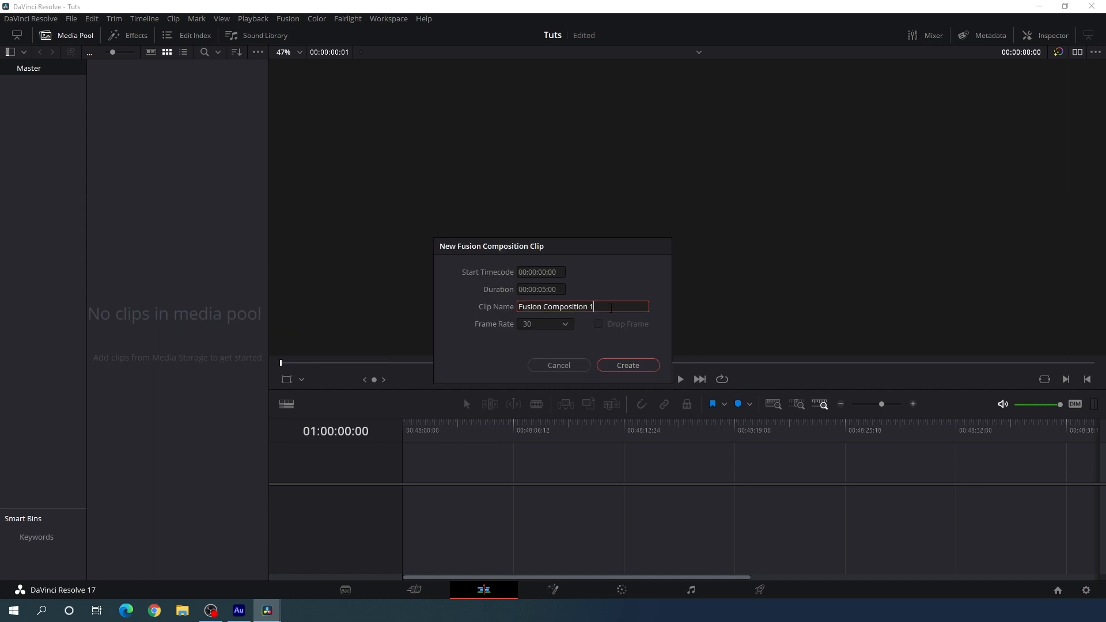
key(BackSpace)
key(BackSpace)
click(547, 292)
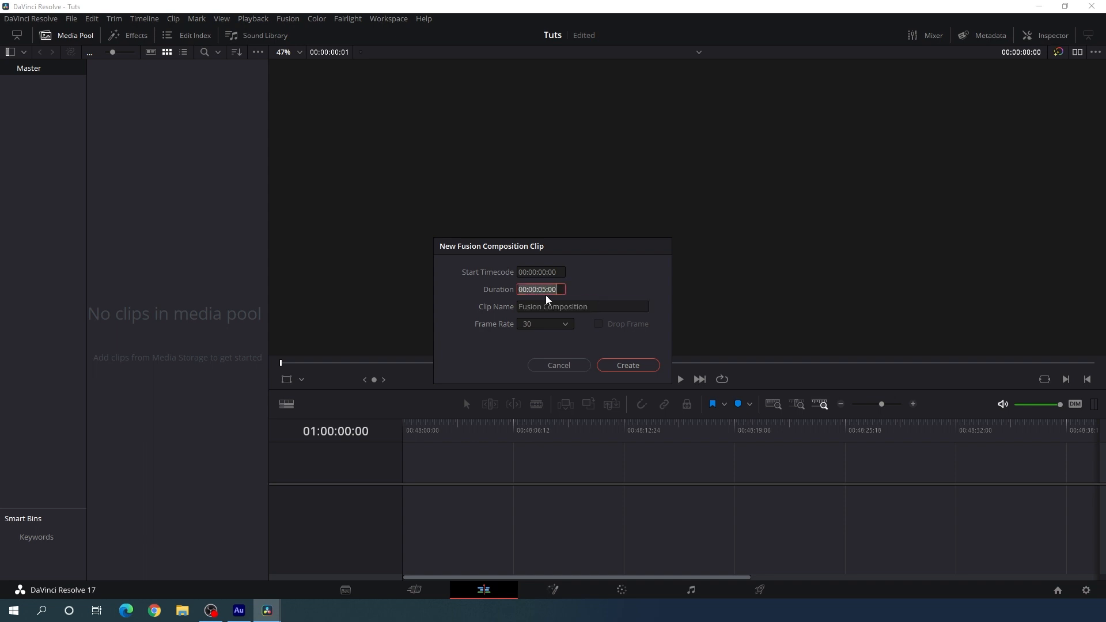
click(547, 292)
key(BackSpace)
text(3)
click(632, 366)
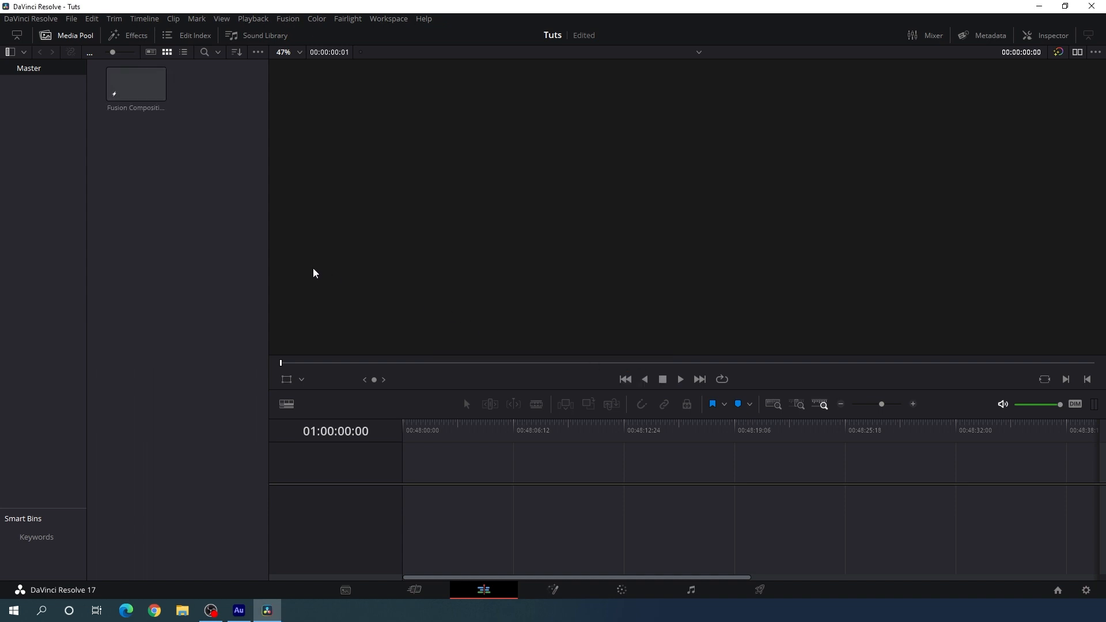
Place the Fusion composition at the start of a new timeline and open it on the Fusion page.
drag(137, 97, 407, 482)
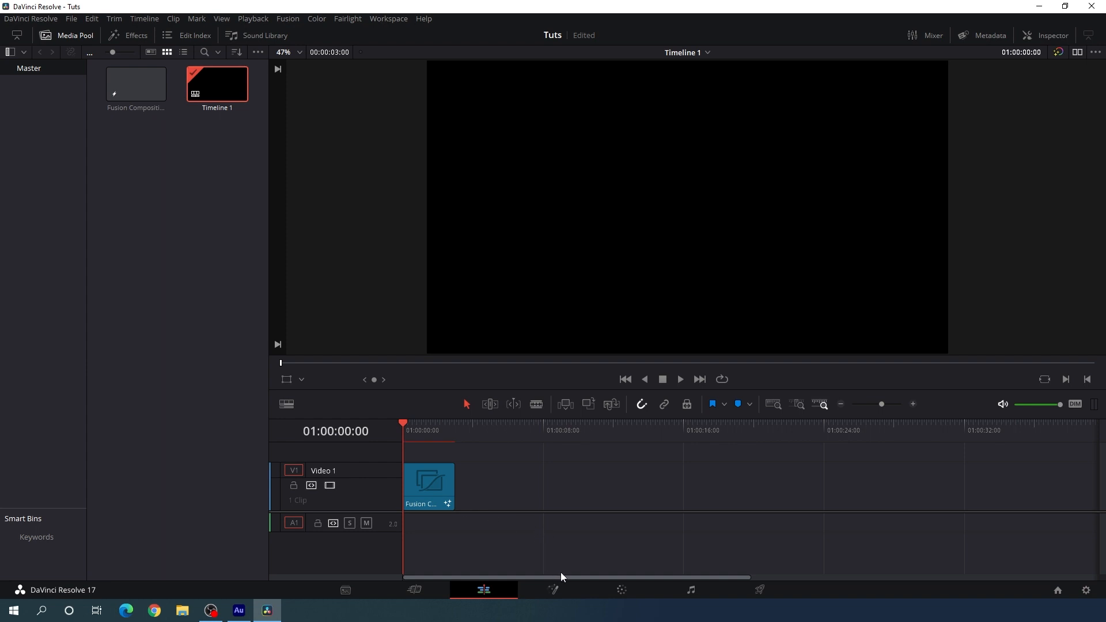
click(555, 594)
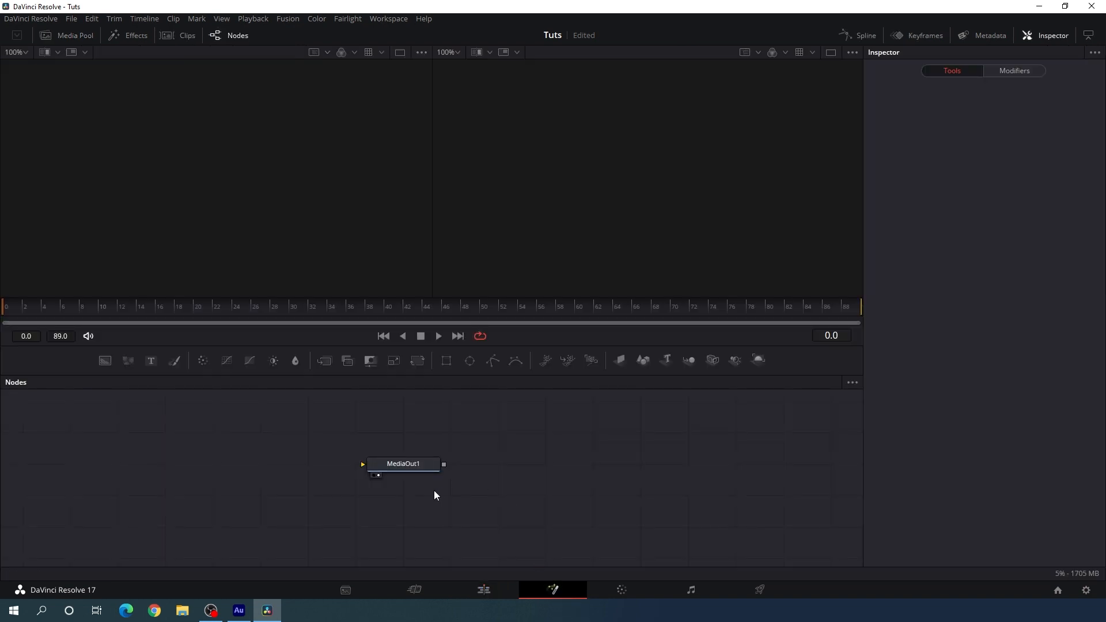
Move the MediaOut1 node to the far right of the node graph and switch to a single viewer.
drag(413, 466, 793, 503)
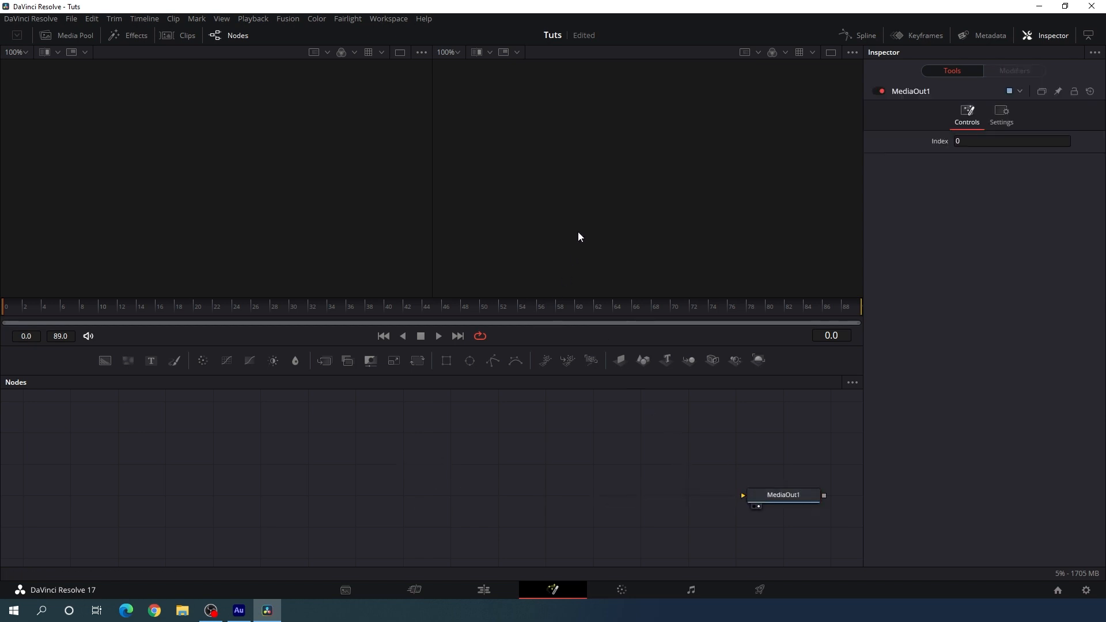
click(831, 52)
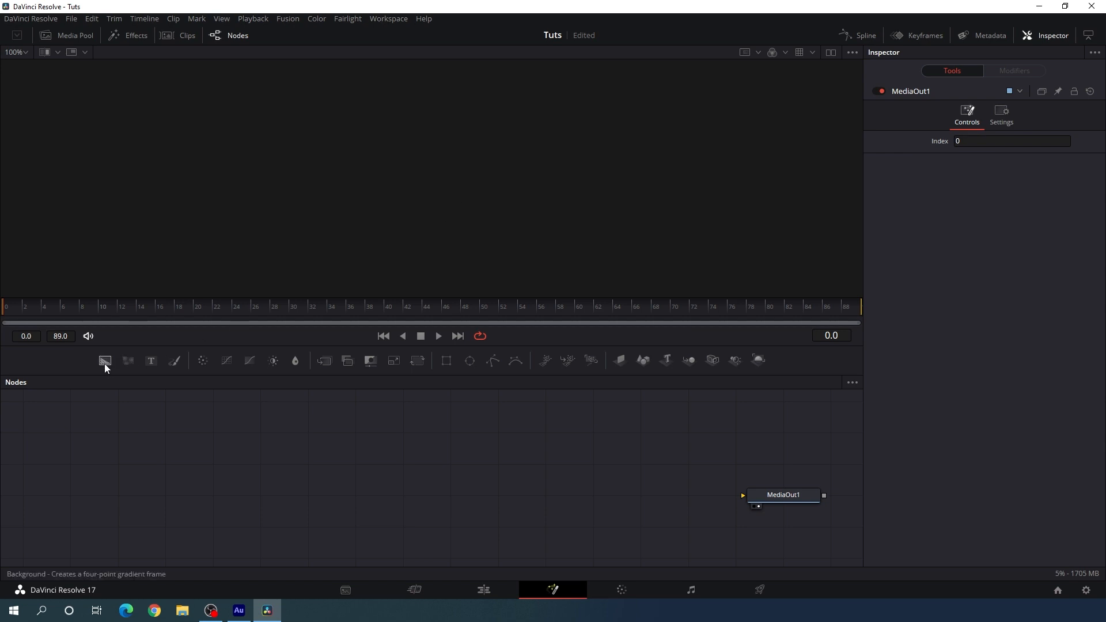
Add a Background node, display it in the viewer and set its color type to Four Corner.
drag(106, 364, 378, 462)
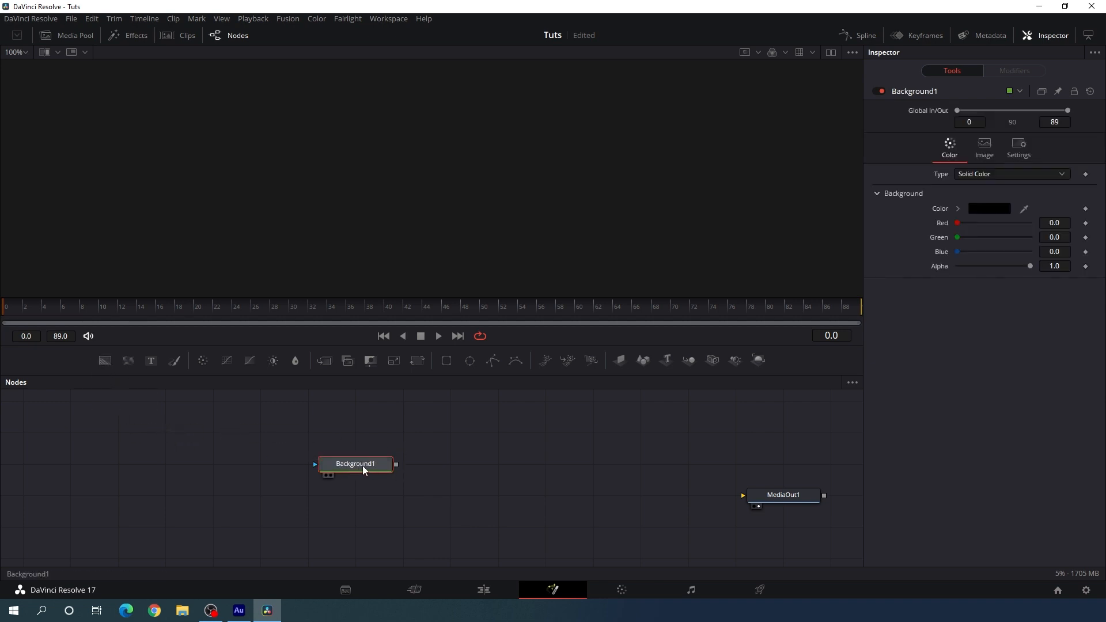
key(1)
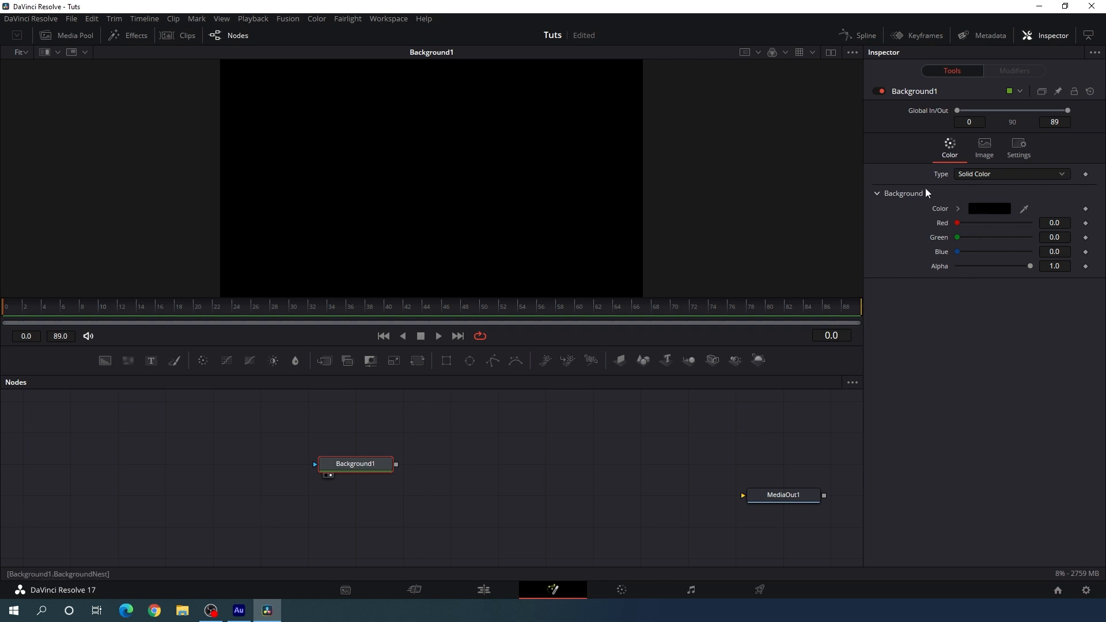
click(989, 177)
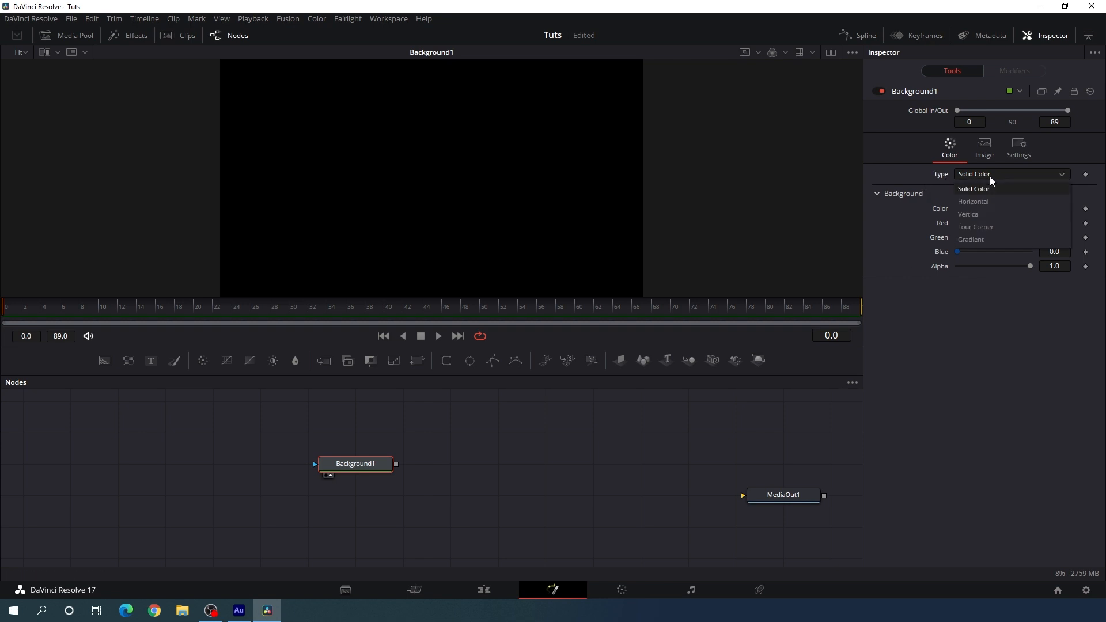
click(993, 227)
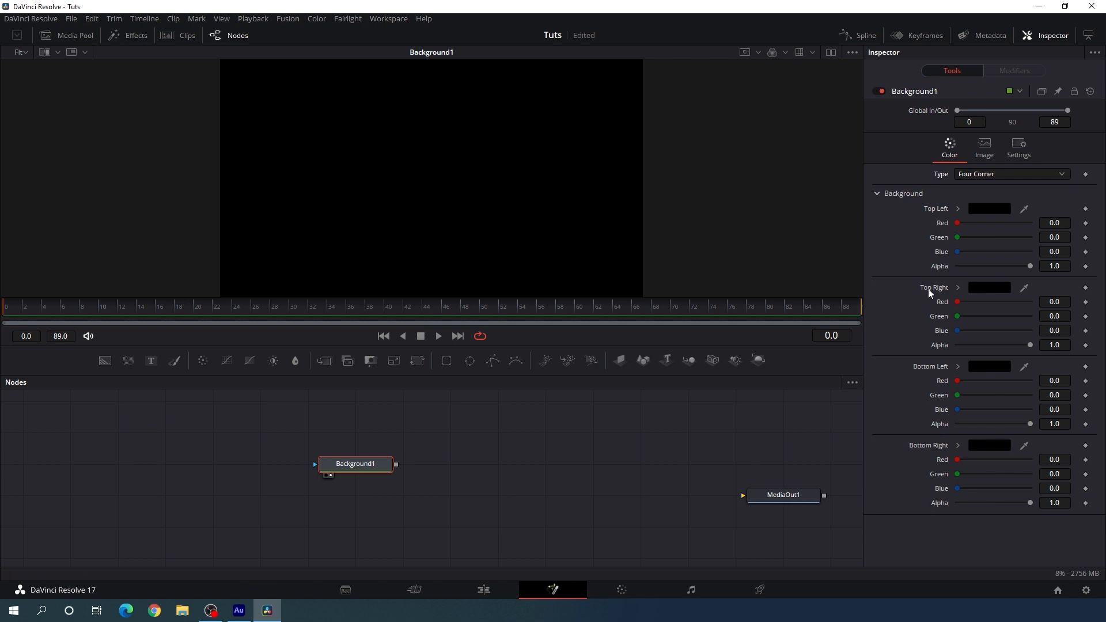
Make the background's top right corner dark blue with a Blue value of 0.35.
click(989, 287)
click(413, 234)
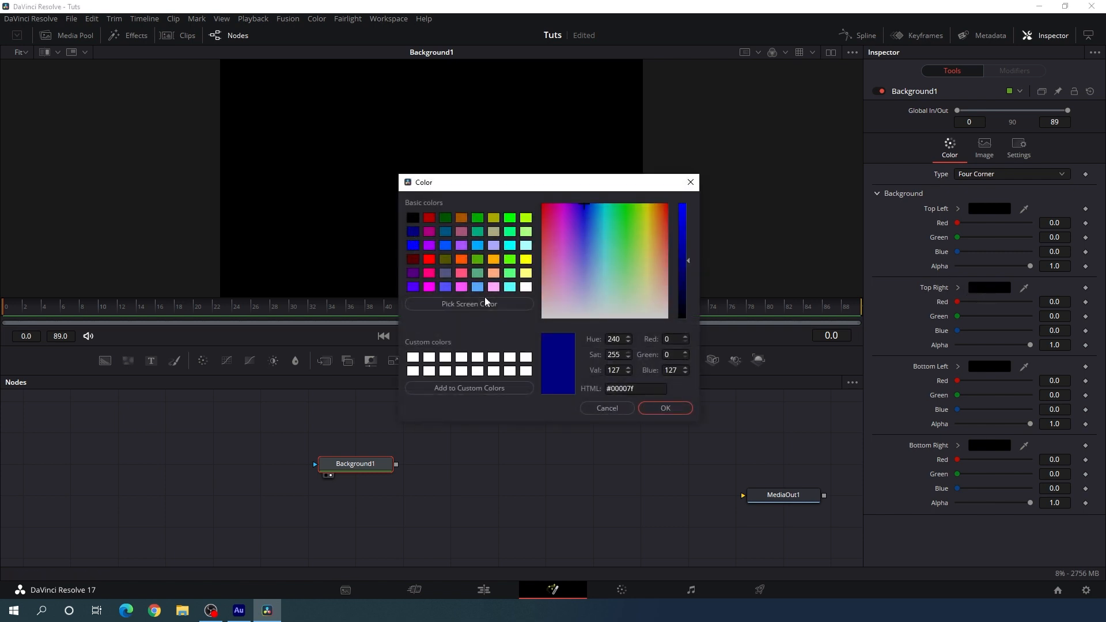
click(683, 413)
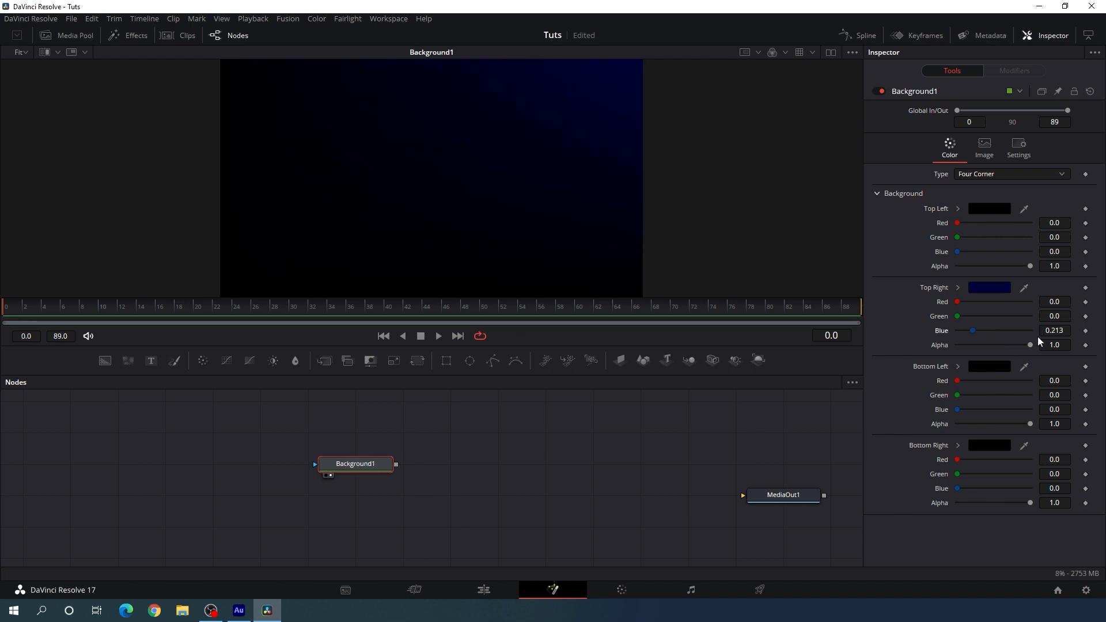
click(1060, 331)
key(BackSpace)
key(BackSpace)
key(BackSpace)
key(BackSpace)
key(BackSpace)
text(0.35)
key(Tab)
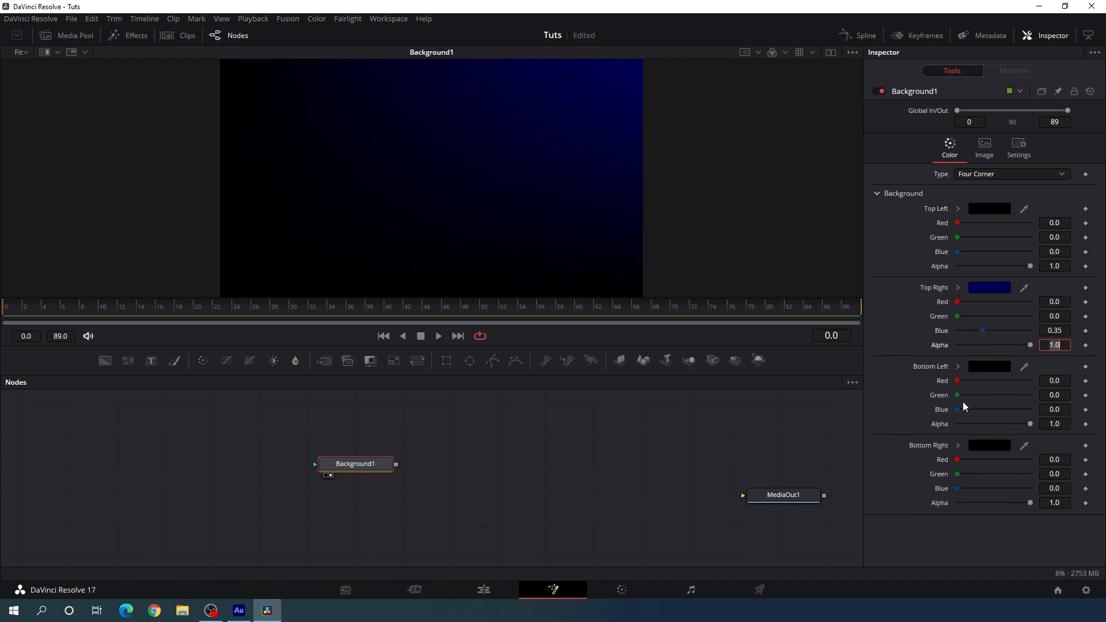
Make the background's bottom left corner a very dark blue with a Blue value of 0.05.
click(992, 367)
click(413, 233)
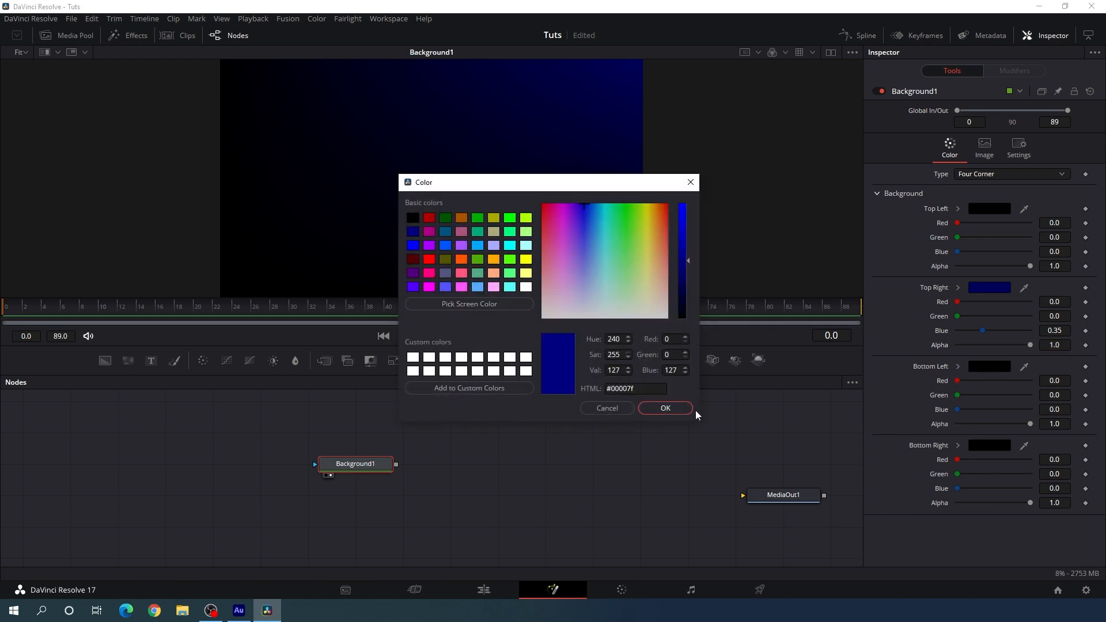
click(666, 408)
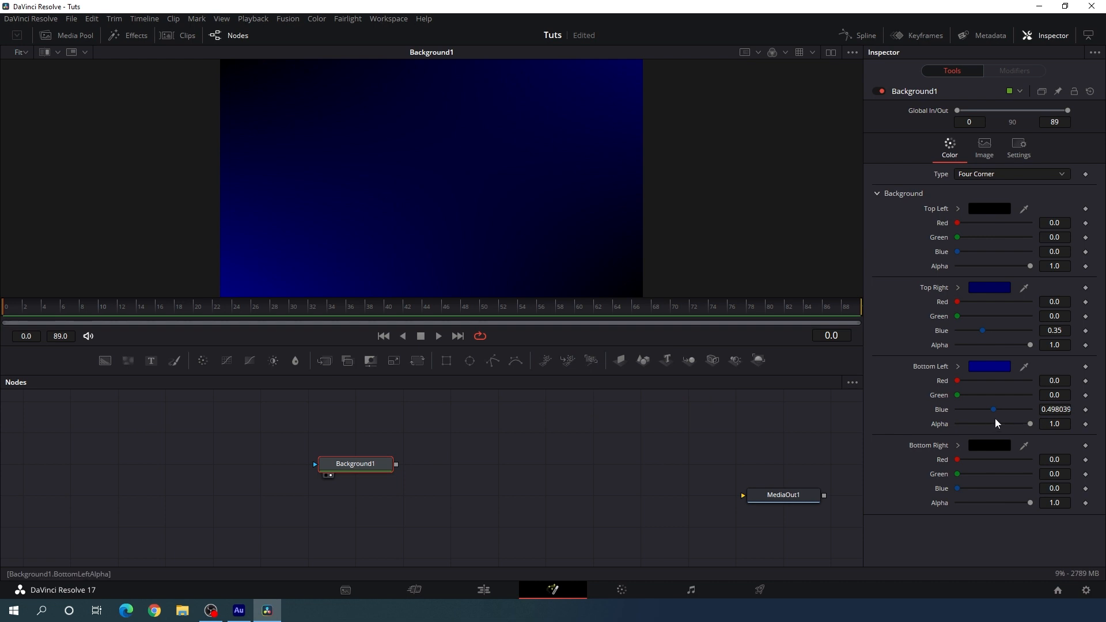
drag(993, 410, 973, 413)
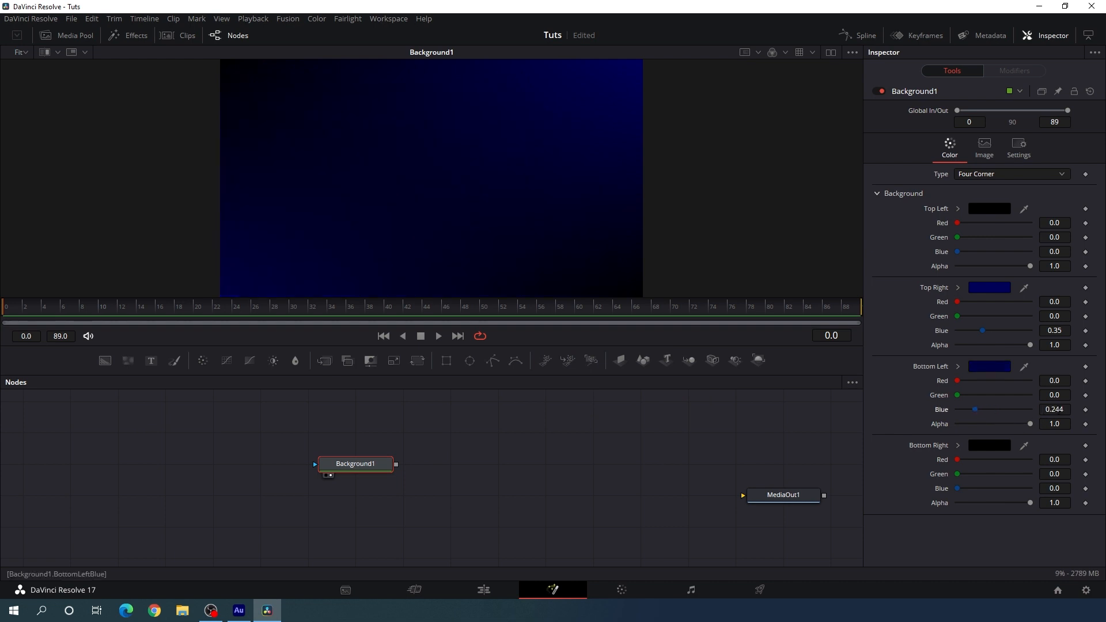
click(1055, 409)
text(0.05)
key(Tab)
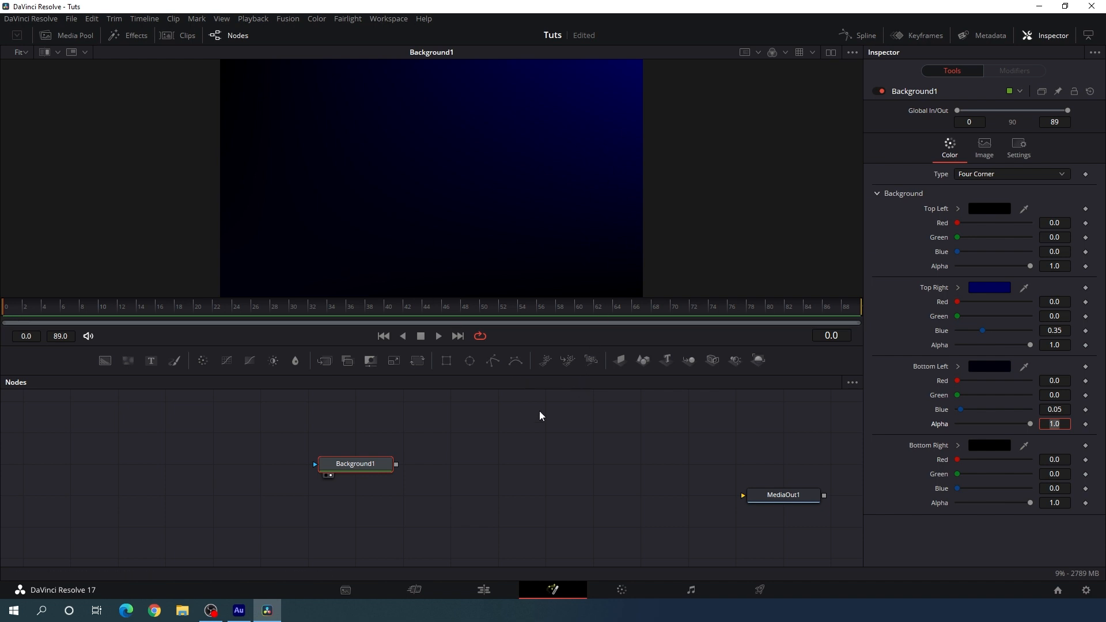
Move the Background node to the lower left of the node graph and add a Text+ node just above it.
drag(379, 472, 214, 514)
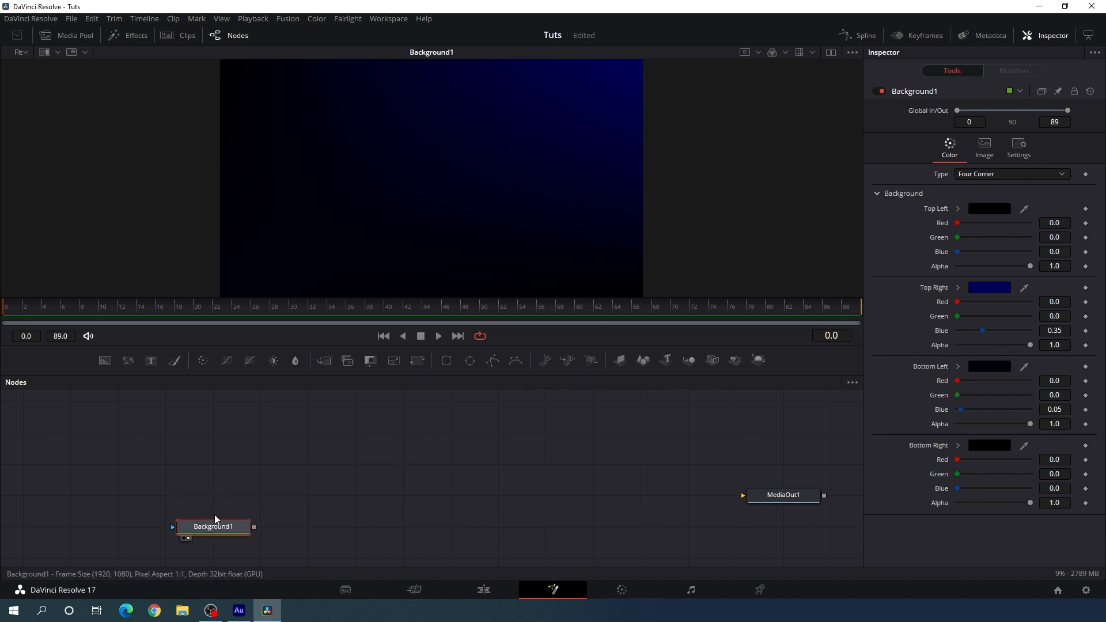
click(304, 506)
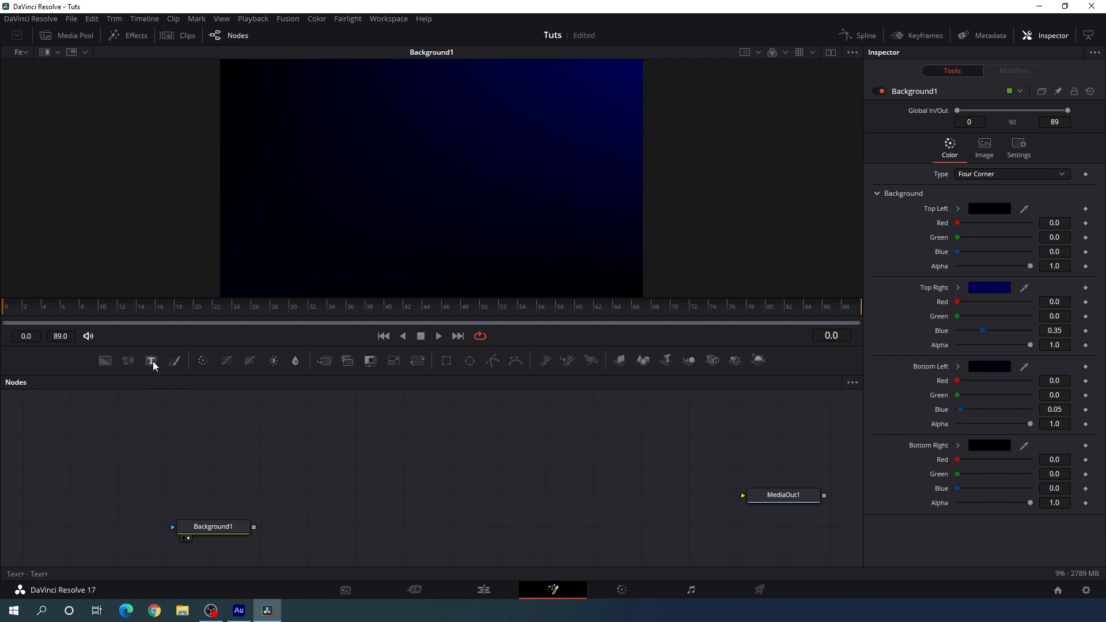
drag(153, 361, 238, 497)
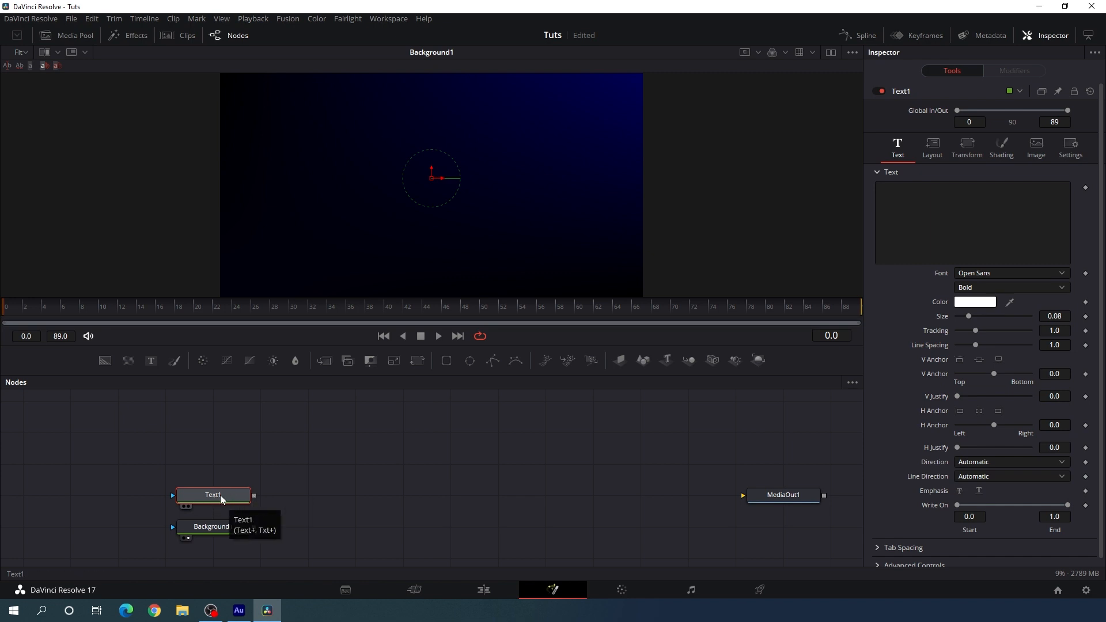
click(375, 505)
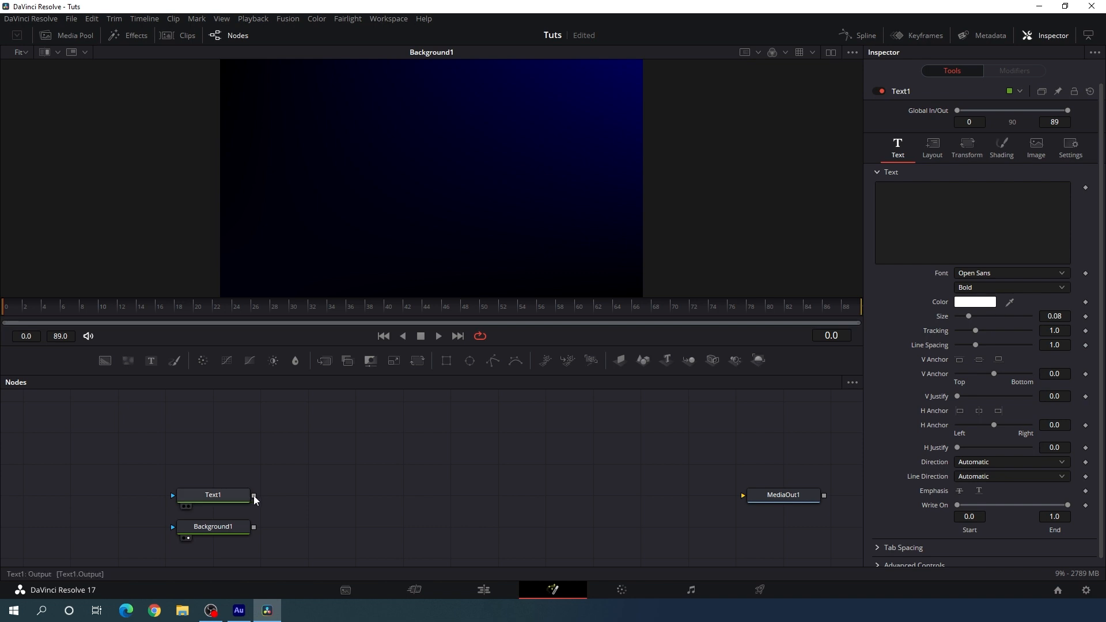
Merge the Text+ node over the background, shown in the viewer, and enter the text "CINEMATIC".
drag(255, 497, 412, 229)
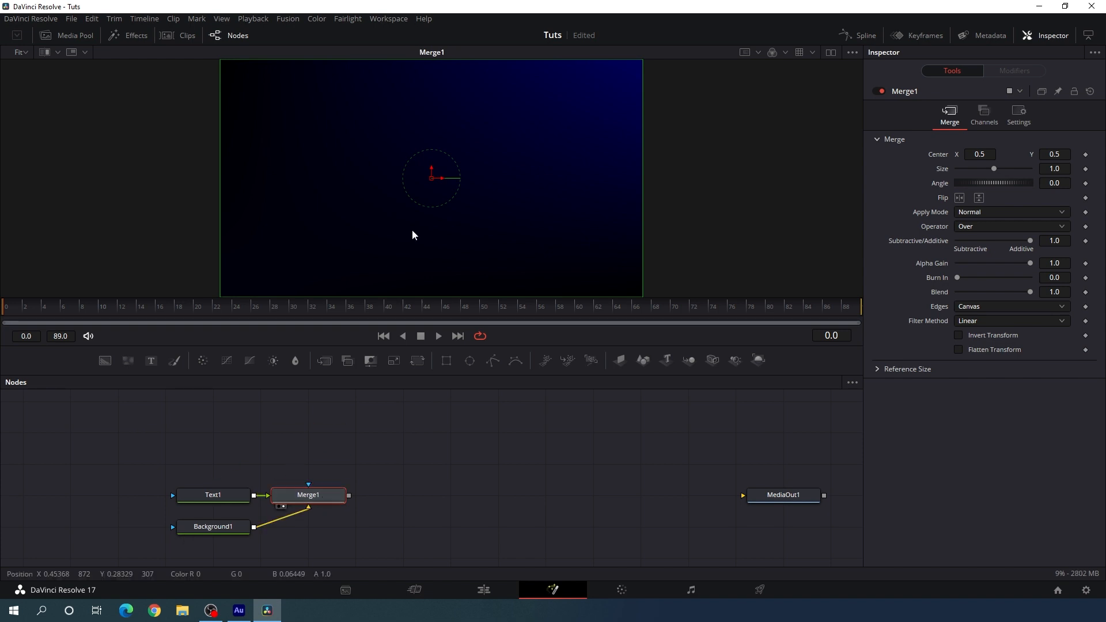
click(233, 496)
click(893, 218)
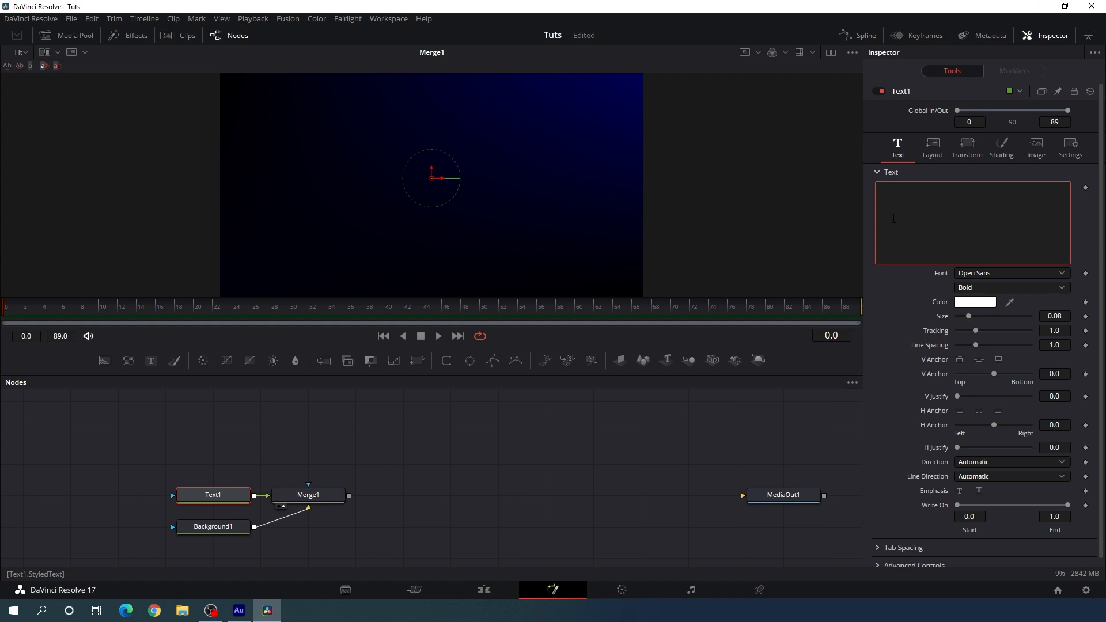
text(CI)
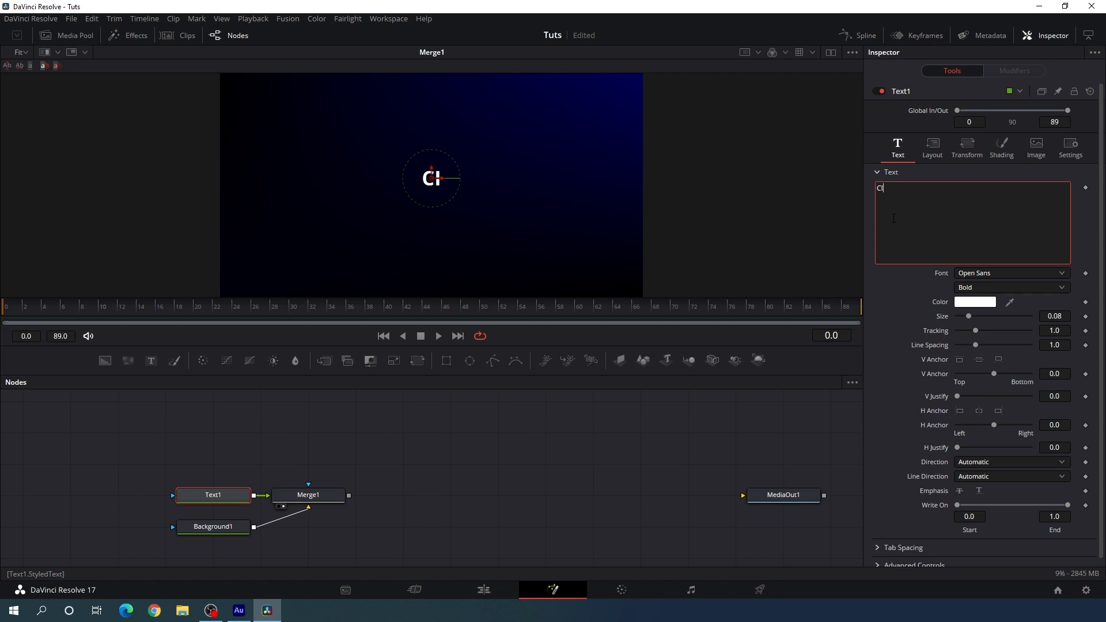
text(NEMATIC)
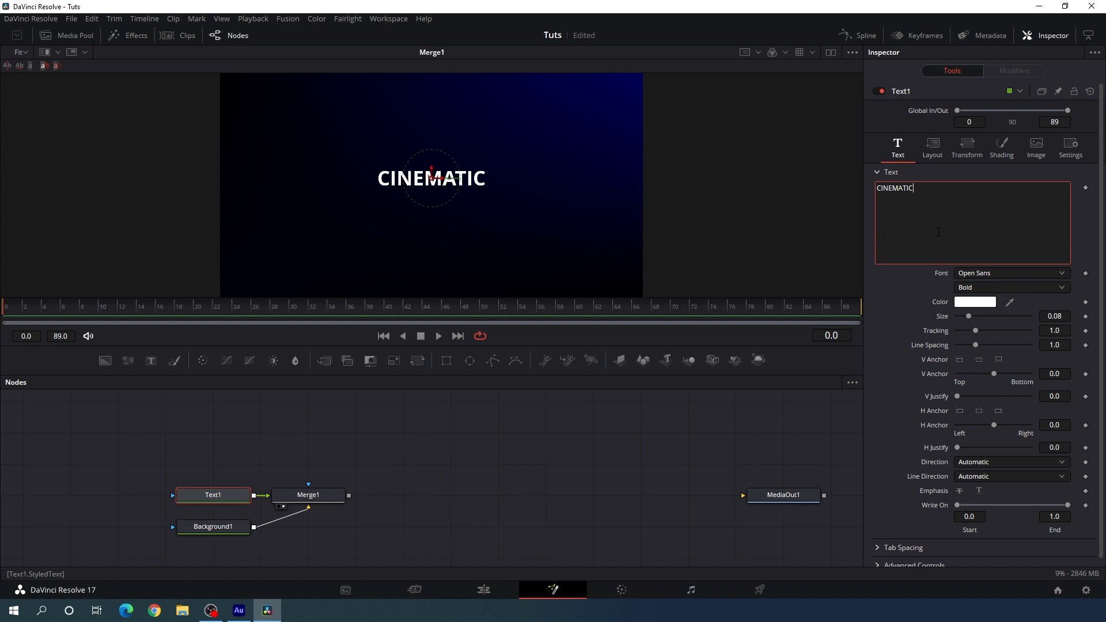
Set the title text's font to Gotham Thin and its size to 0.15.
click(986, 274)
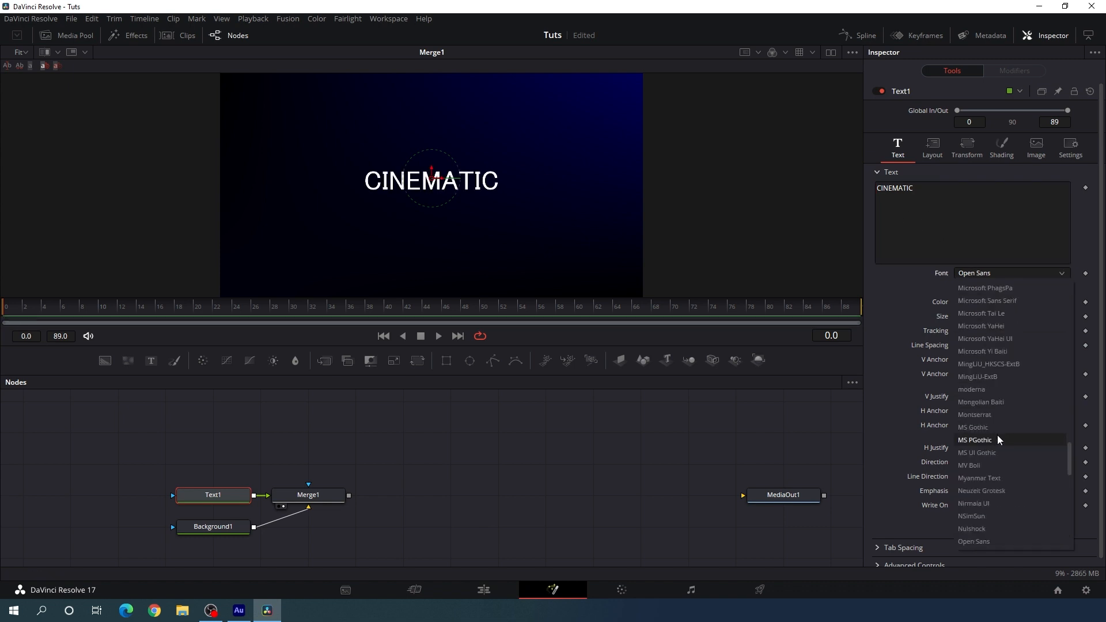
scroll(998, 435, up, 10)
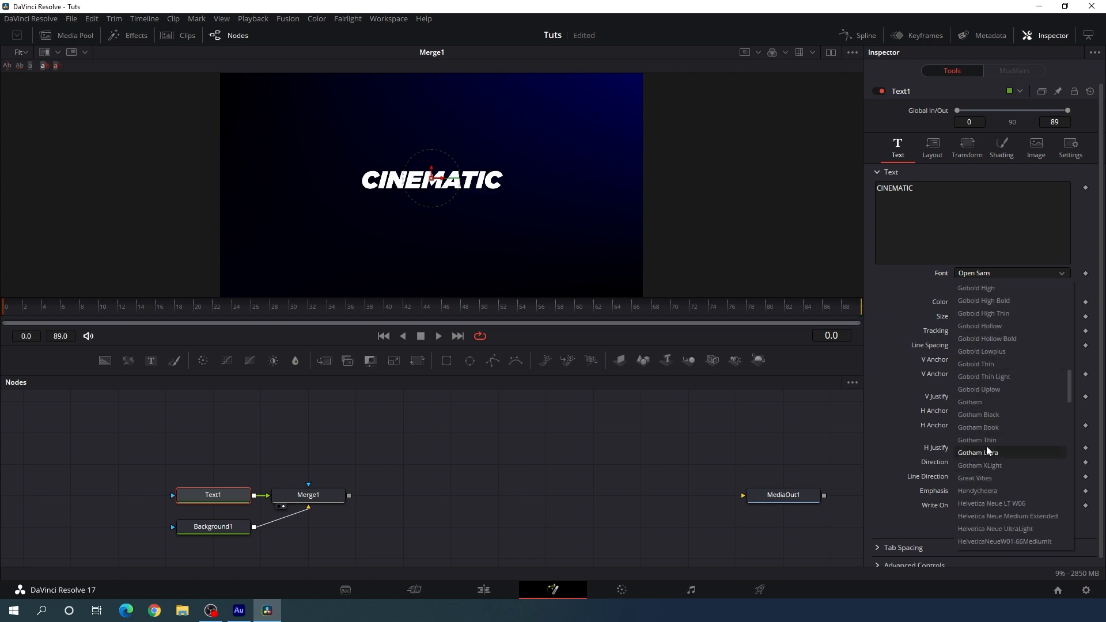
click(1011, 441)
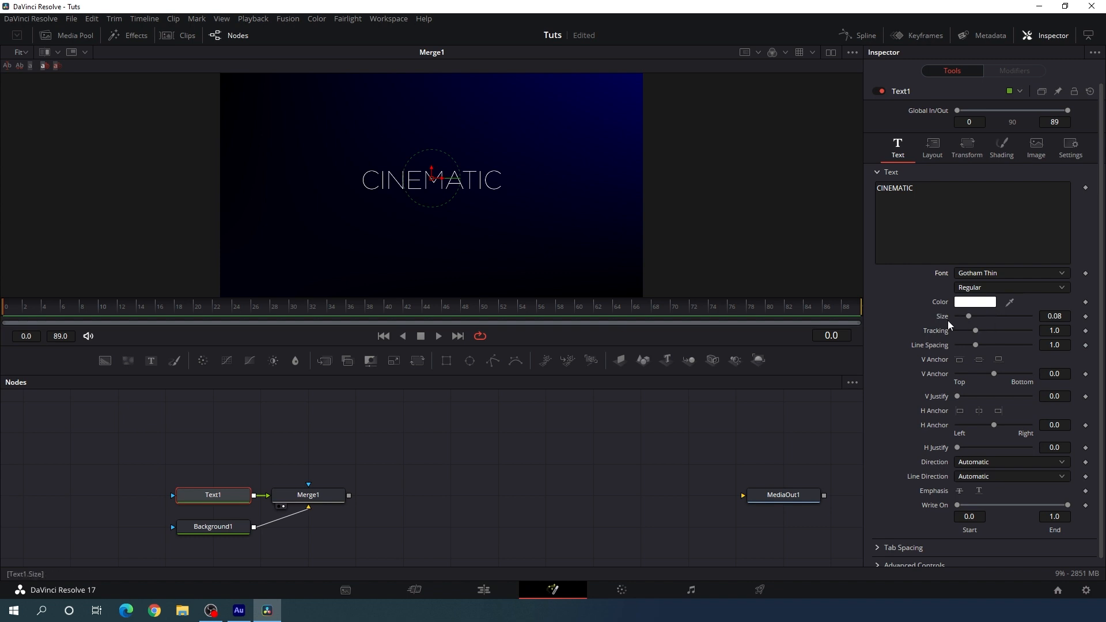
drag(967, 317, 976, 321)
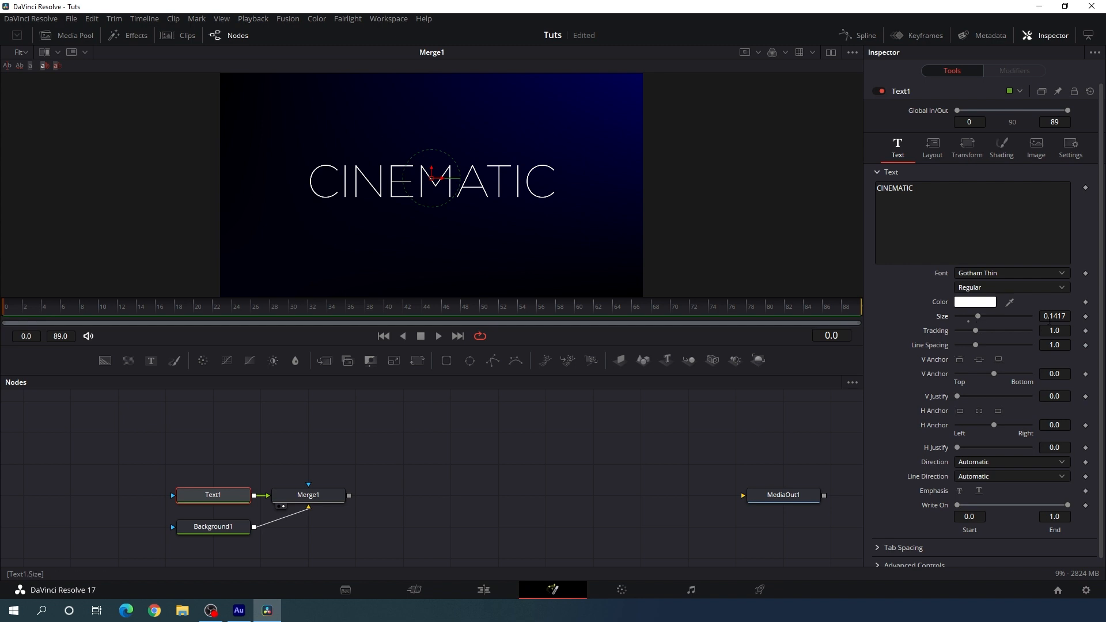
text(0.15)
key(Tab)
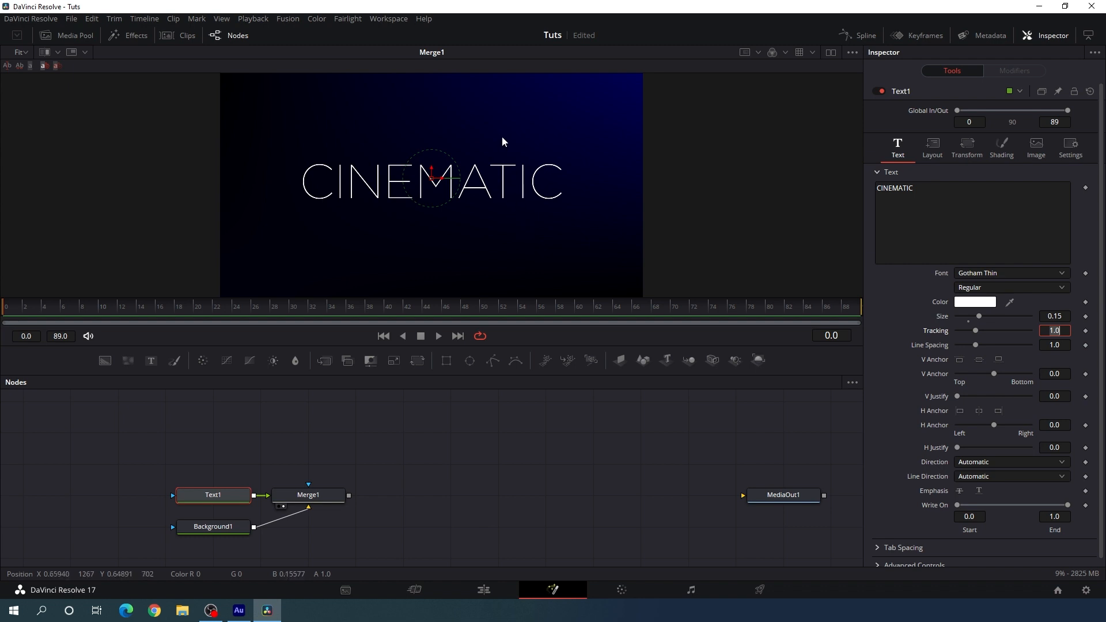
Show the viewer guides and move the title text up slightly to centre it vertically on the horizontal guide.
right_click(479, 114)
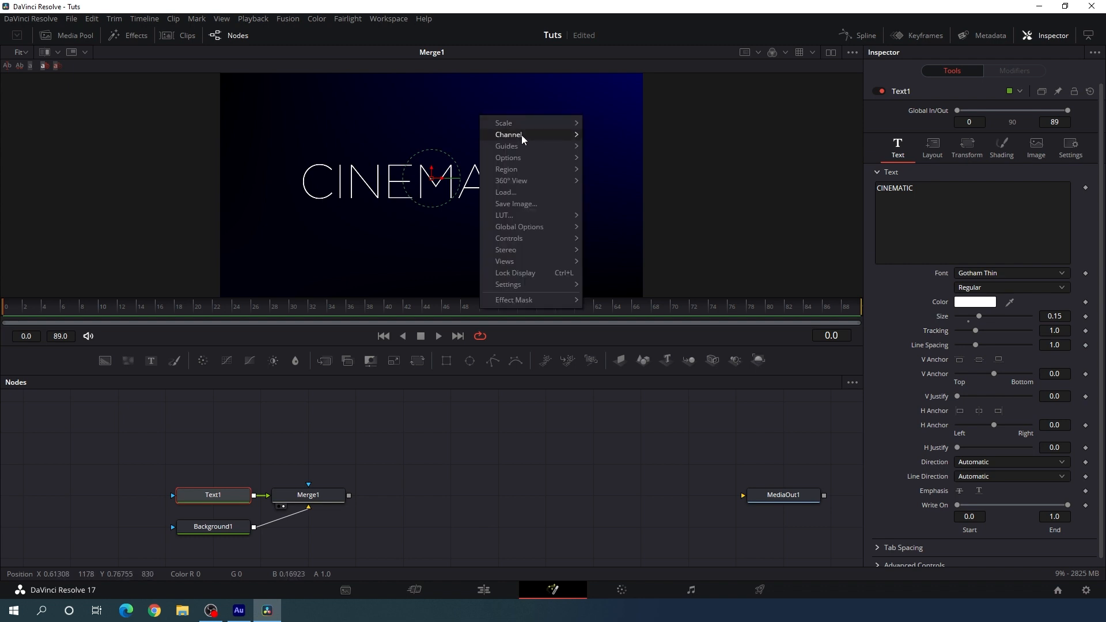
mouse_move(521, 146)
click(619, 144)
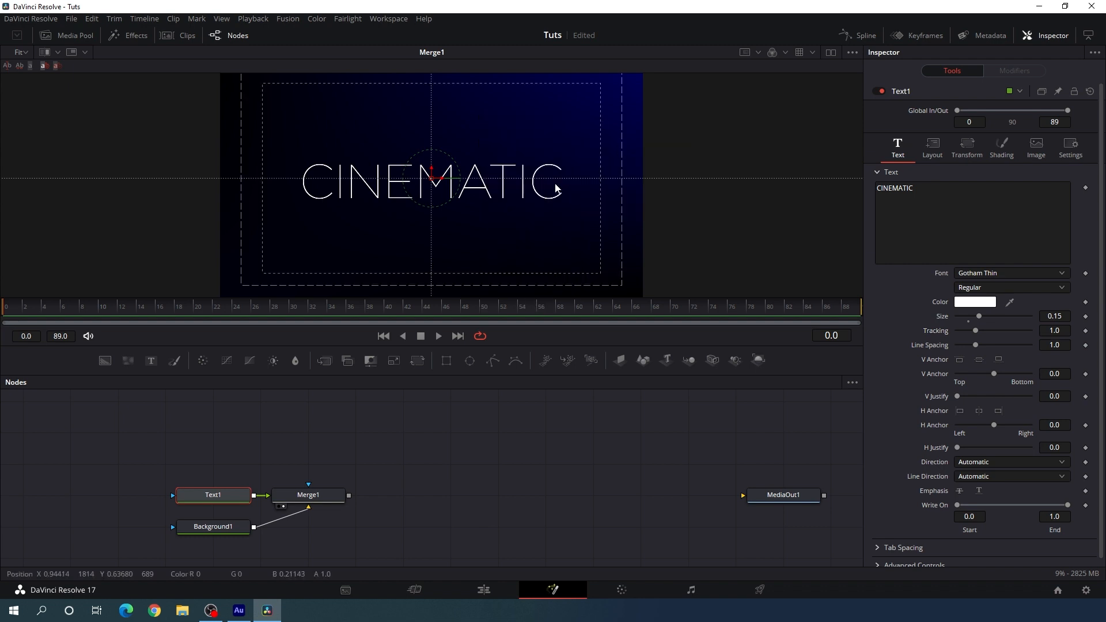
scroll(436, 194, up, 4)
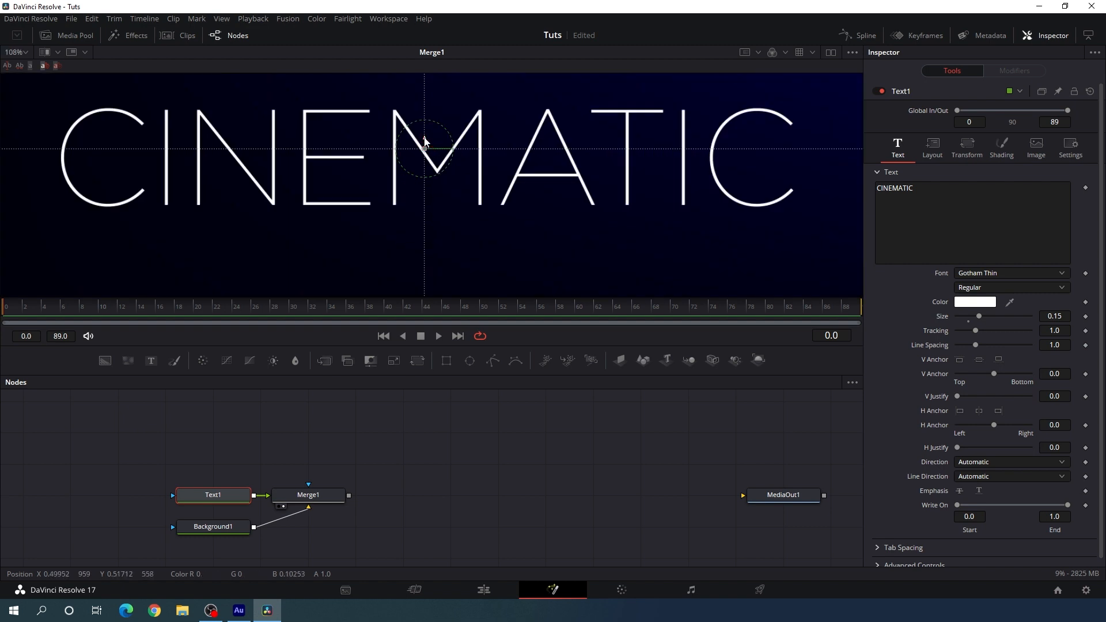
drag(425, 142, 424, 132)
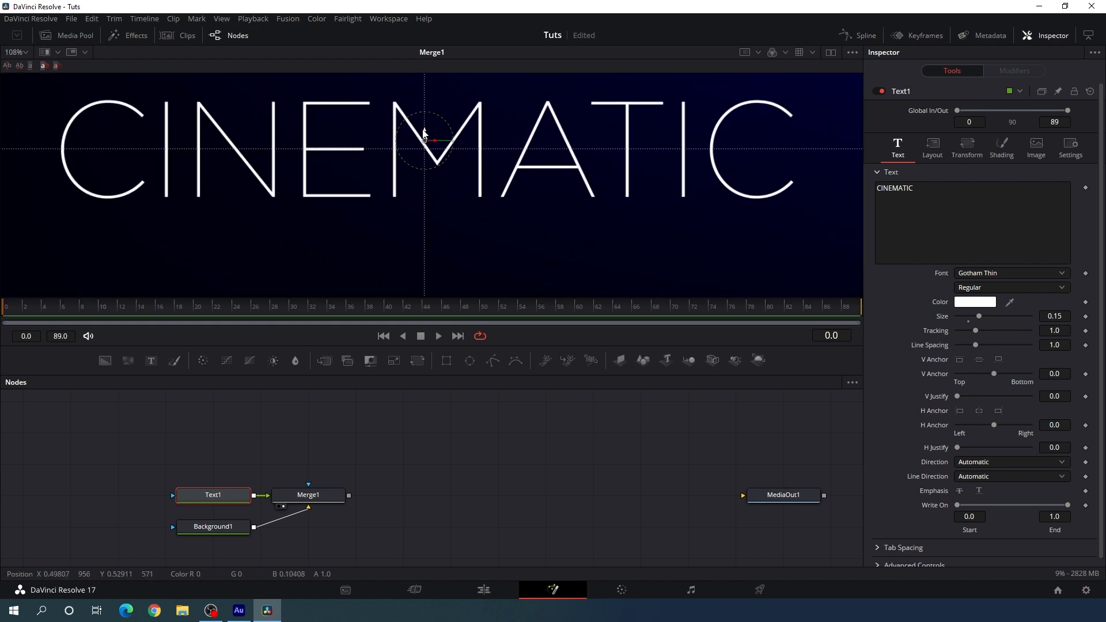
drag(500, 179, 512, 215)
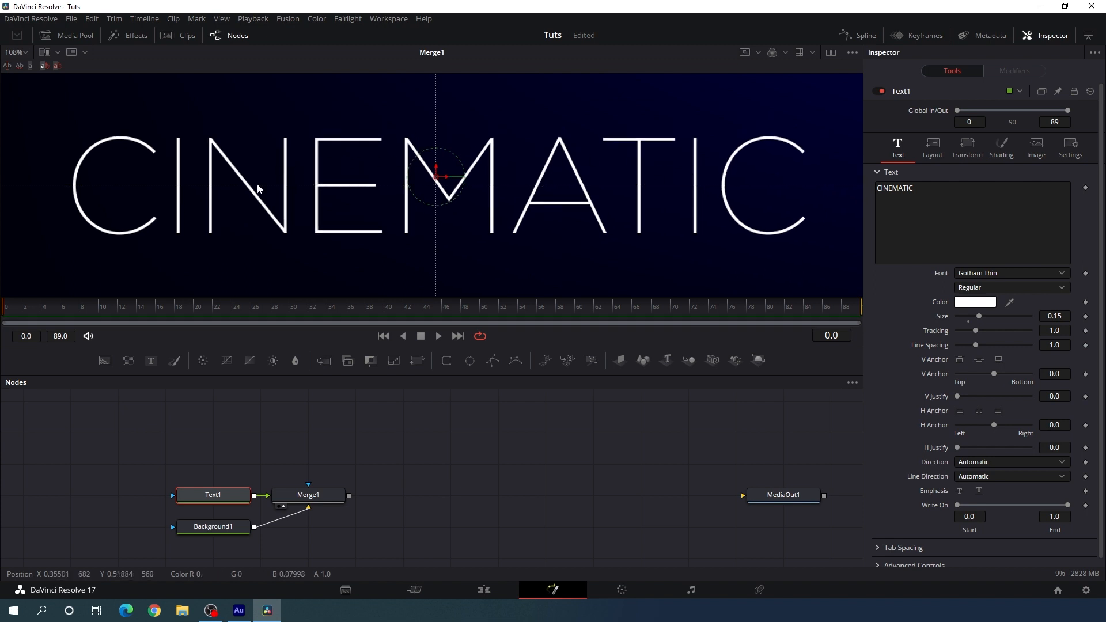
Rearrange the nodes so Background1 sits directly below Merge1 and Text1 is well to the left of Merge1.
drag(461, 415, 489, 390)
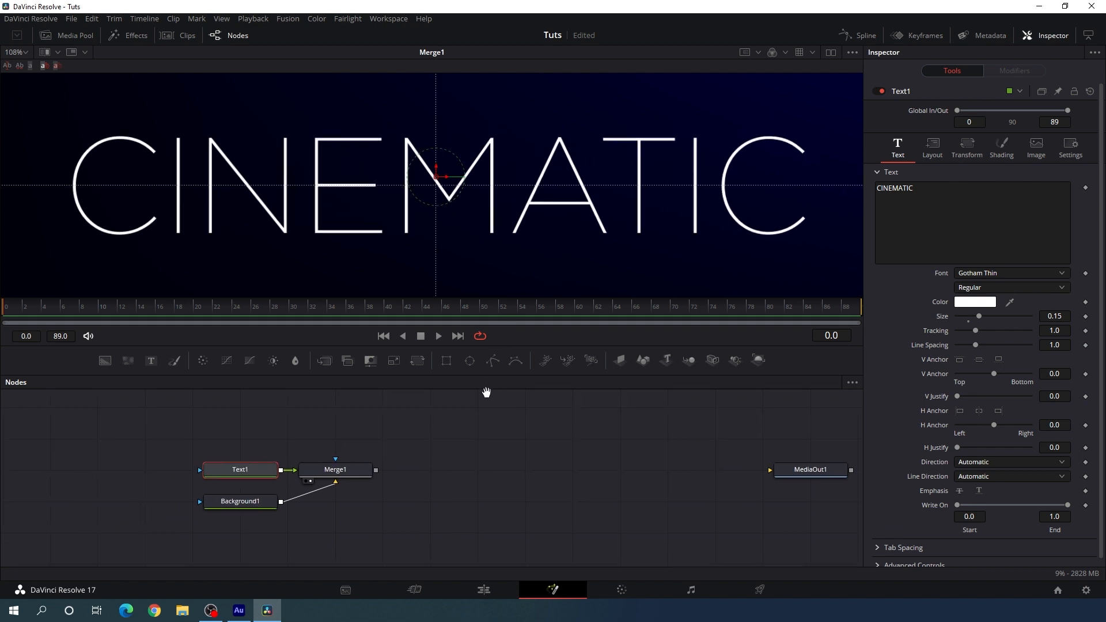
drag(232, 506, 357, 531)
drag(274, 476, 131, 476)
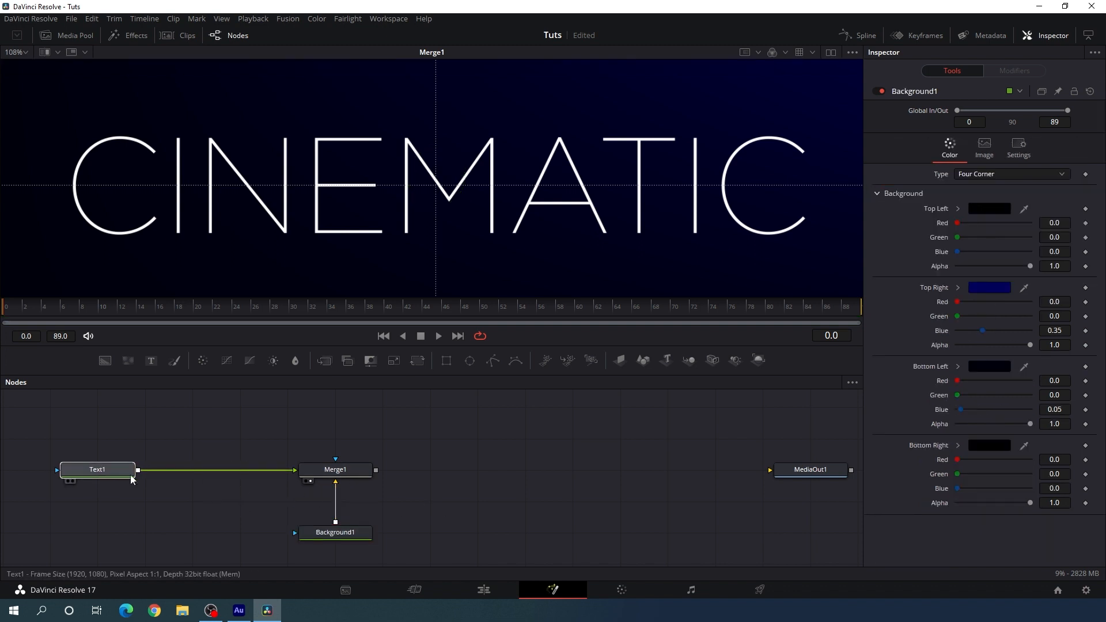
drag(329, 446, 478, 448)
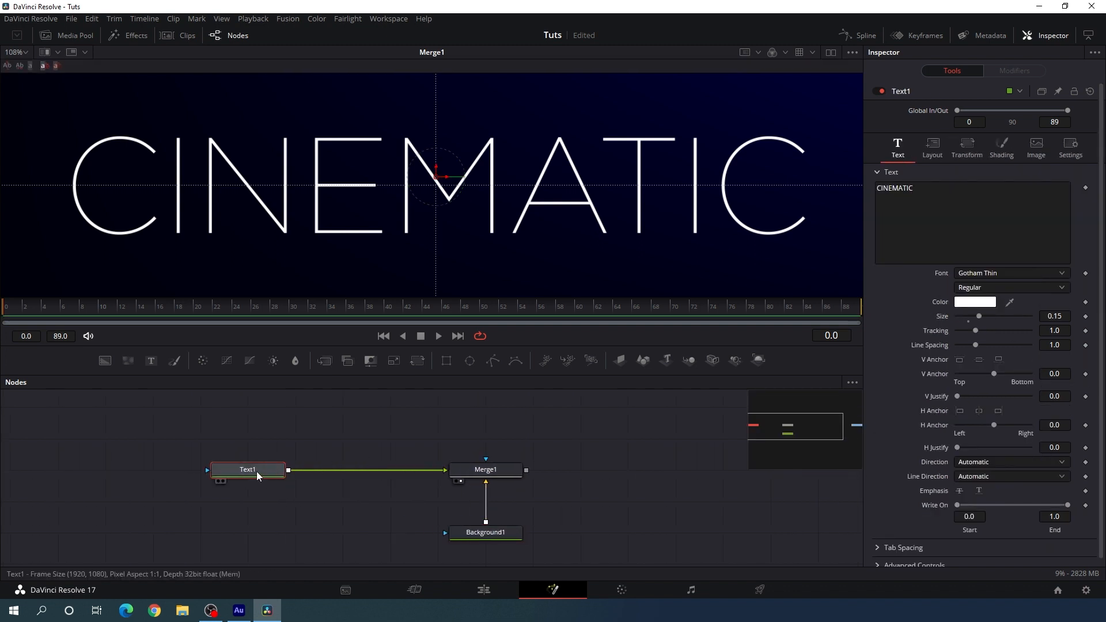
Change the title's shading type to Gradient and add a white colour stop at about 0.52.
click(1000, 151)
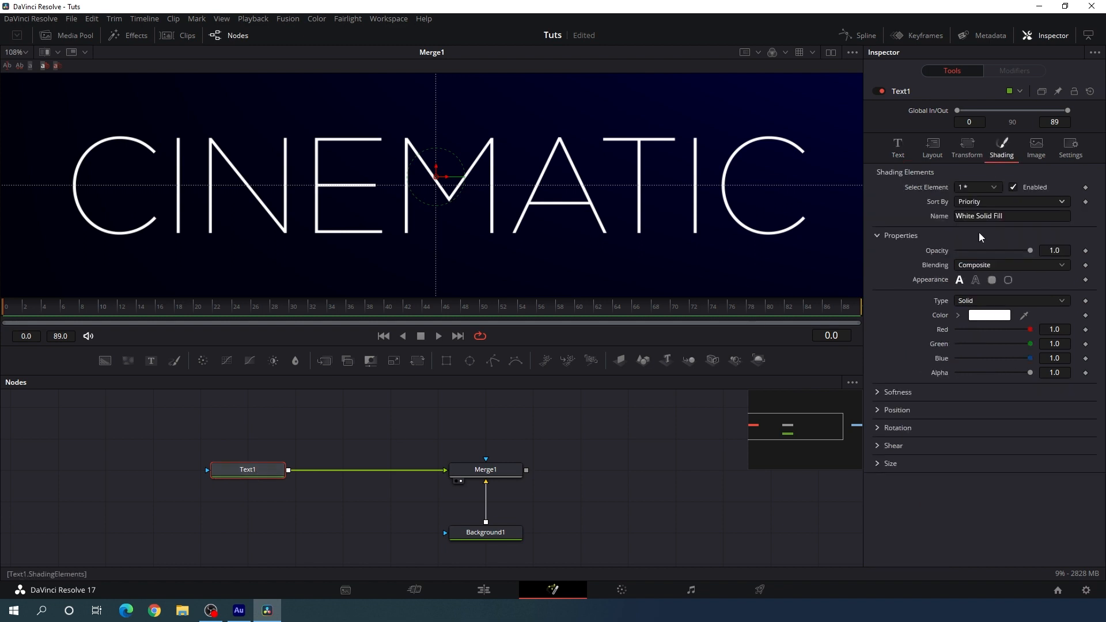
click(980, 305)
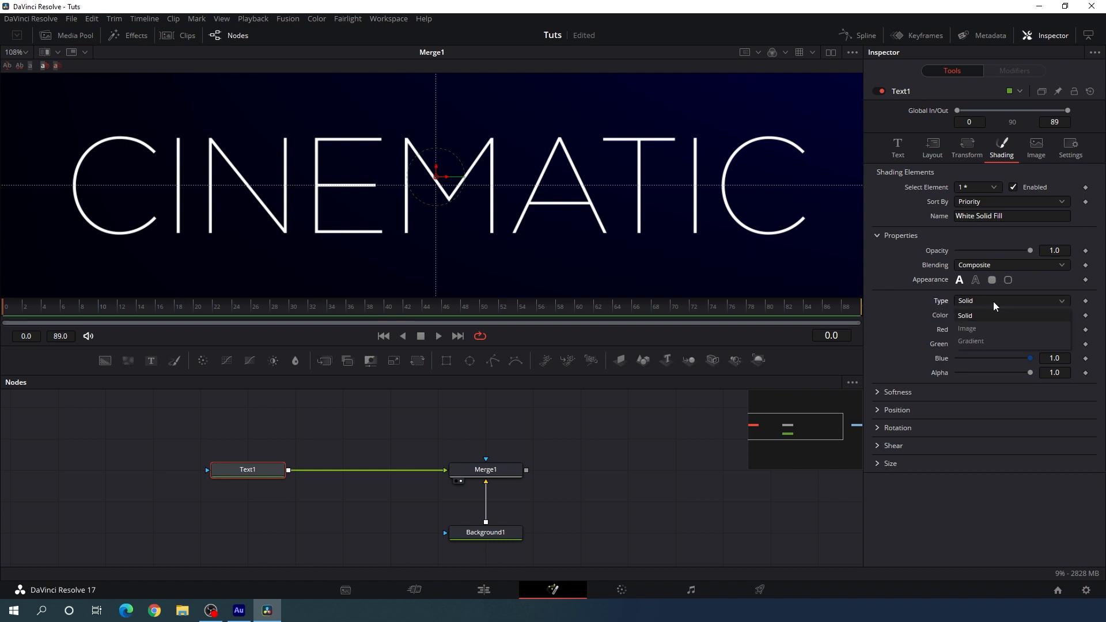
click(979, 342)
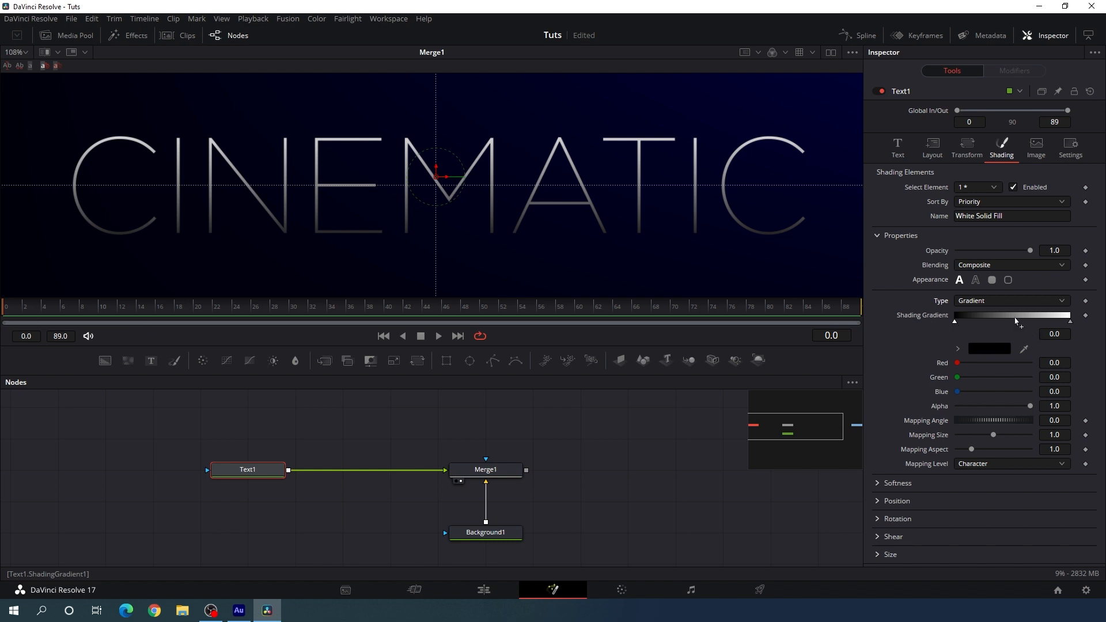
click(1016, 318)
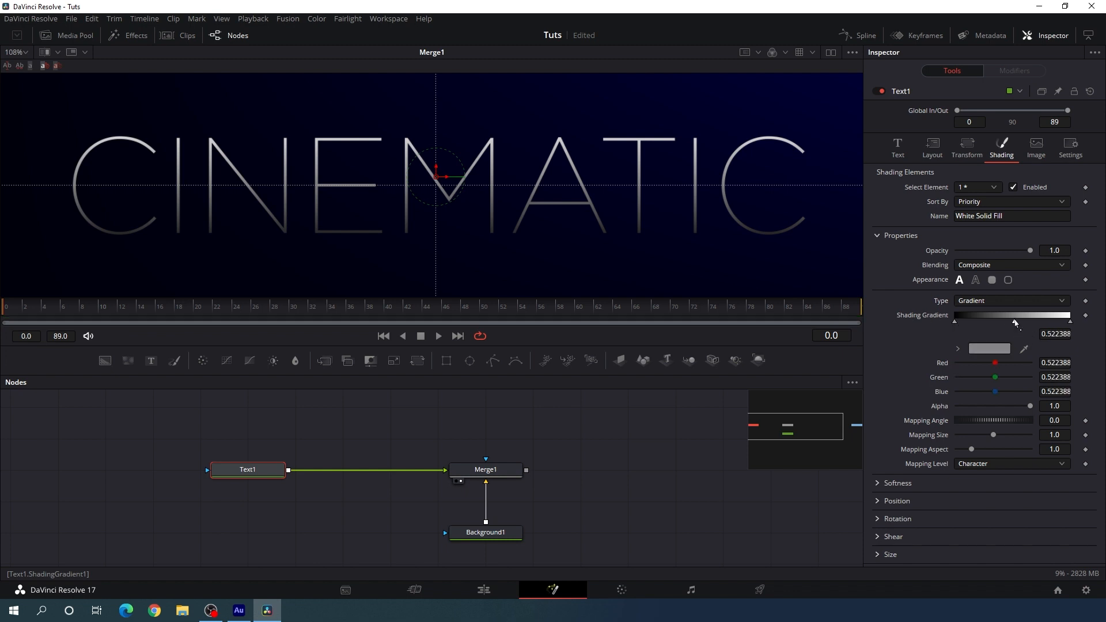
click(989, 349)
click(526, 287)
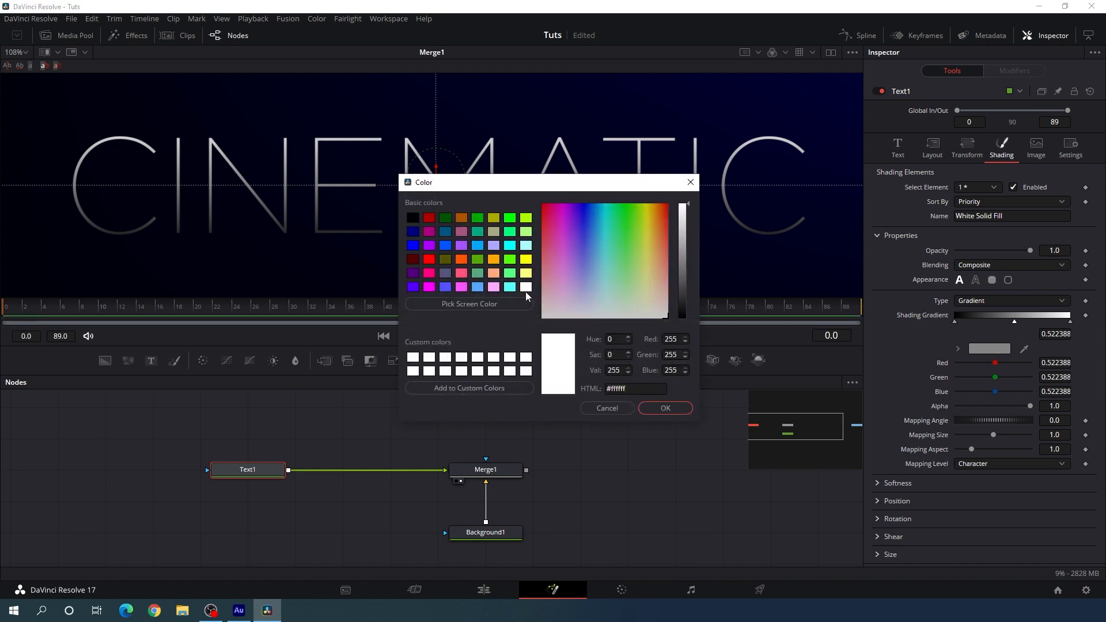
click(663, 408)
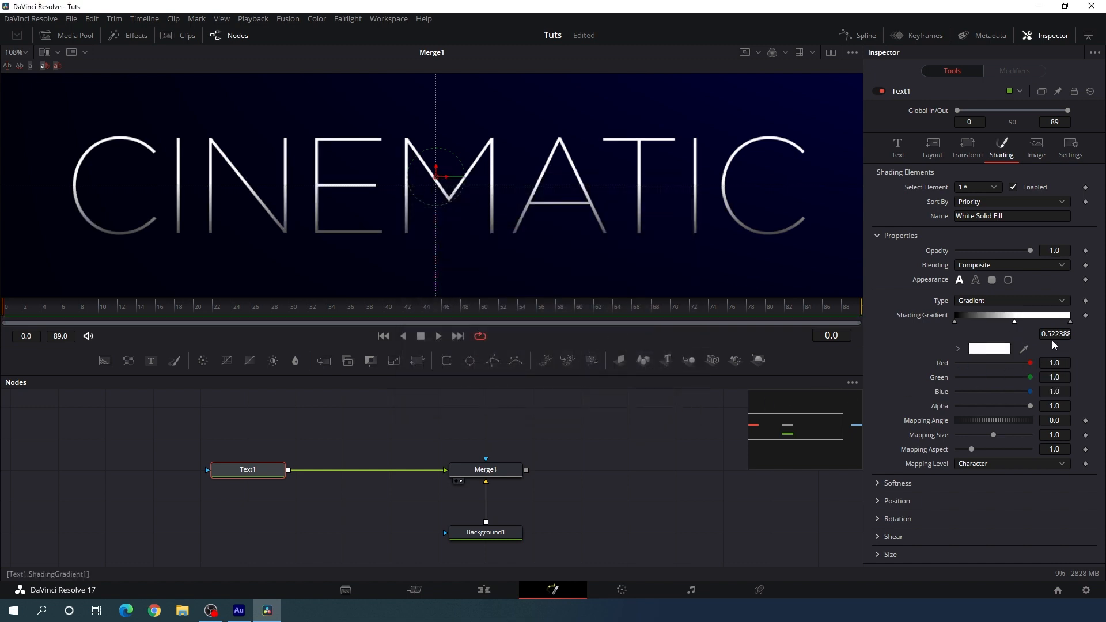
Set the end stop of the shading gradient, at position 1.0, to light grey #cfcfcf.
click(1070, 323)
click(1008, 349)
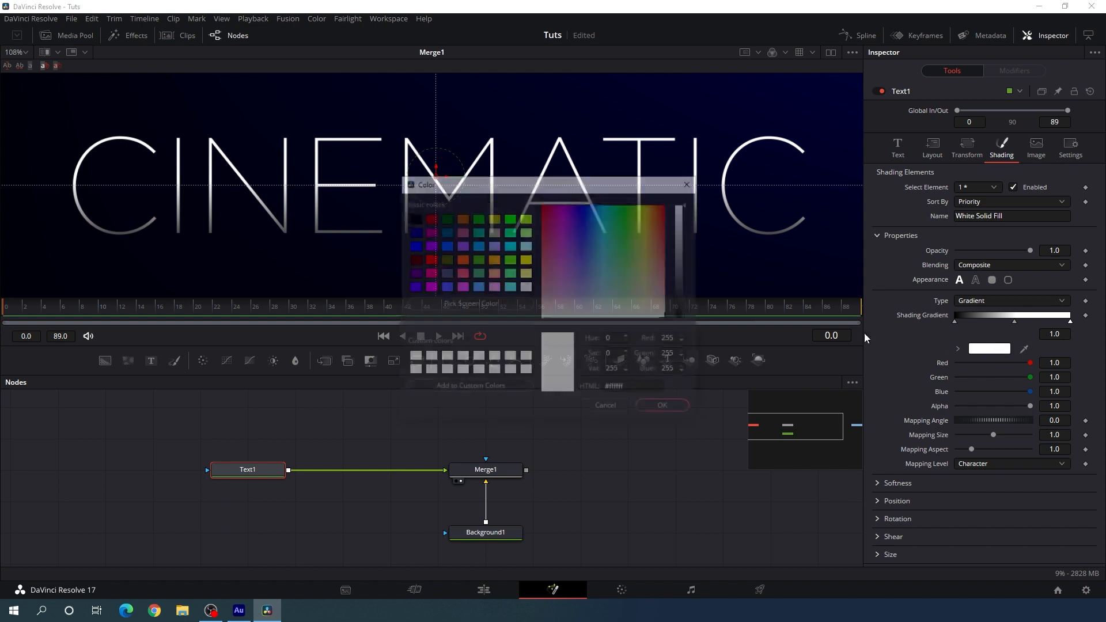
click(685, 233)
drag(685, 234, 685, 229)
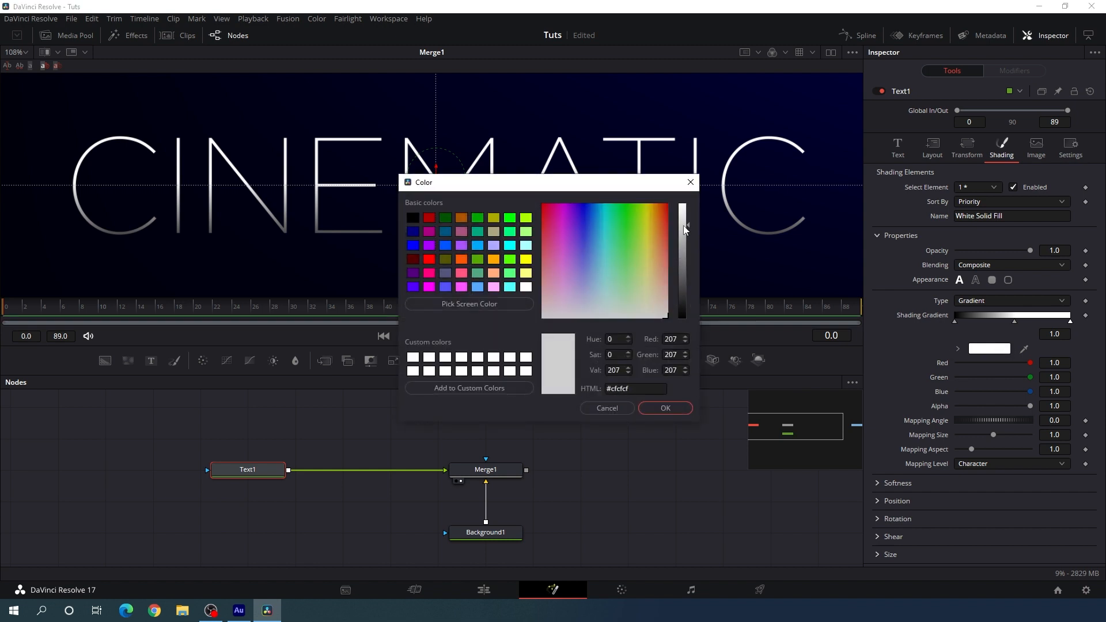
click(665, 407)
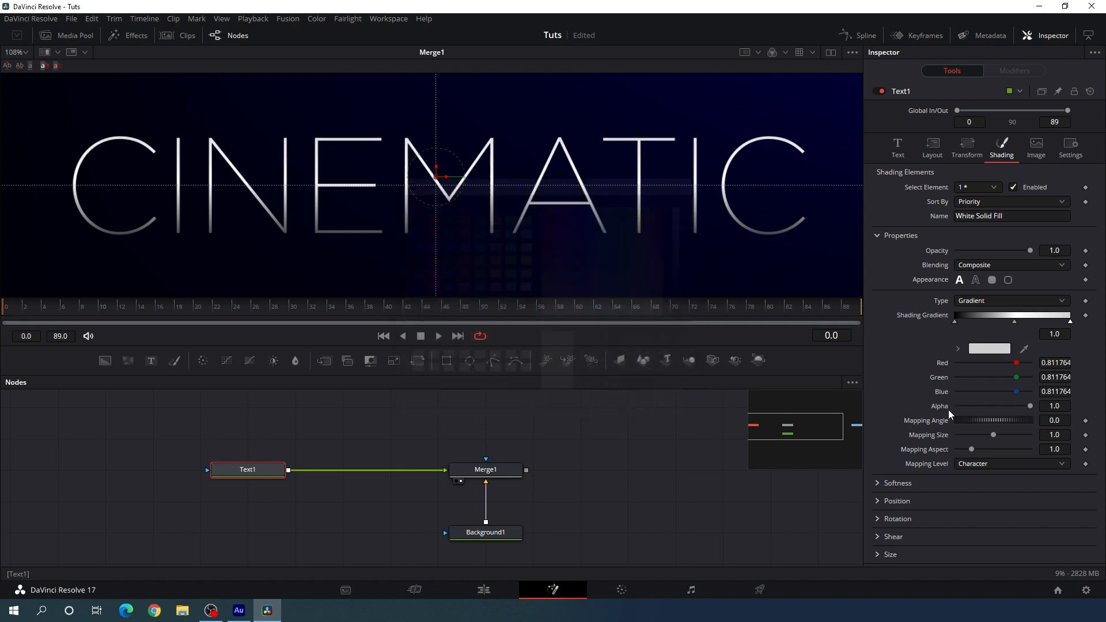
Set the start stop of the shading gradient, at position 0.0, to dark grey #555555 and fit the image in the viewer.
click(955, 322)
click(986, 349)
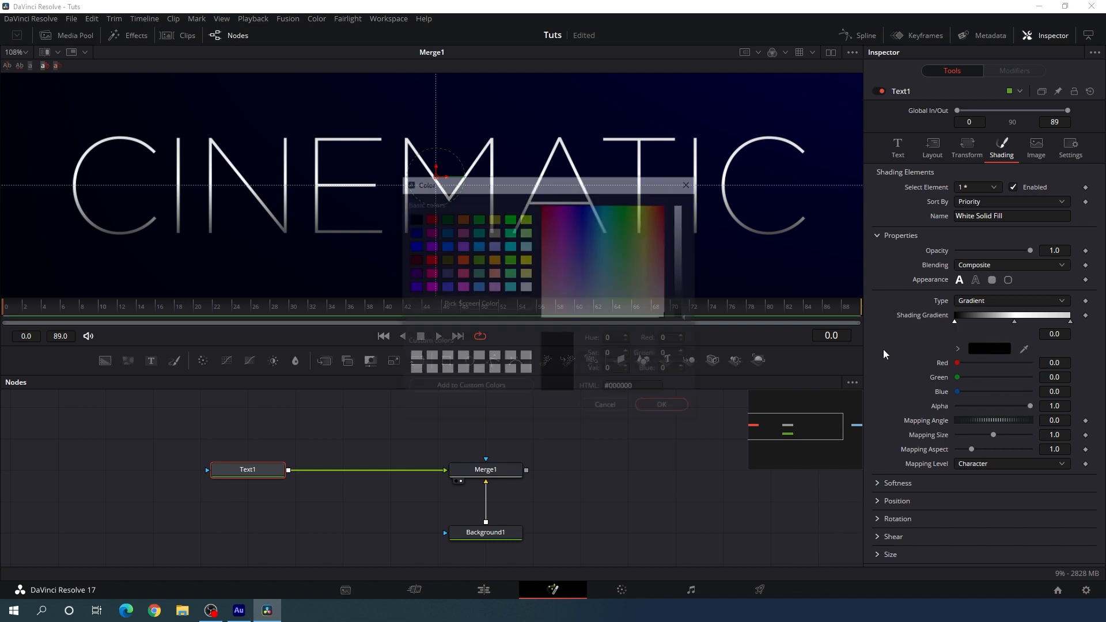
drag(687, 292, 688, 284)
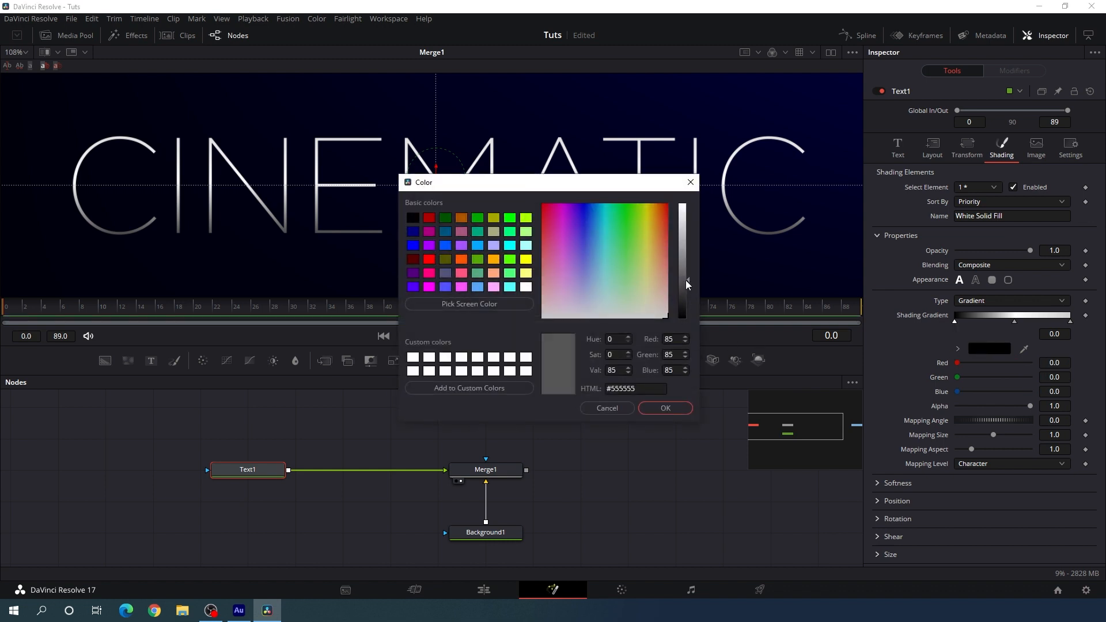
click(667, 410)
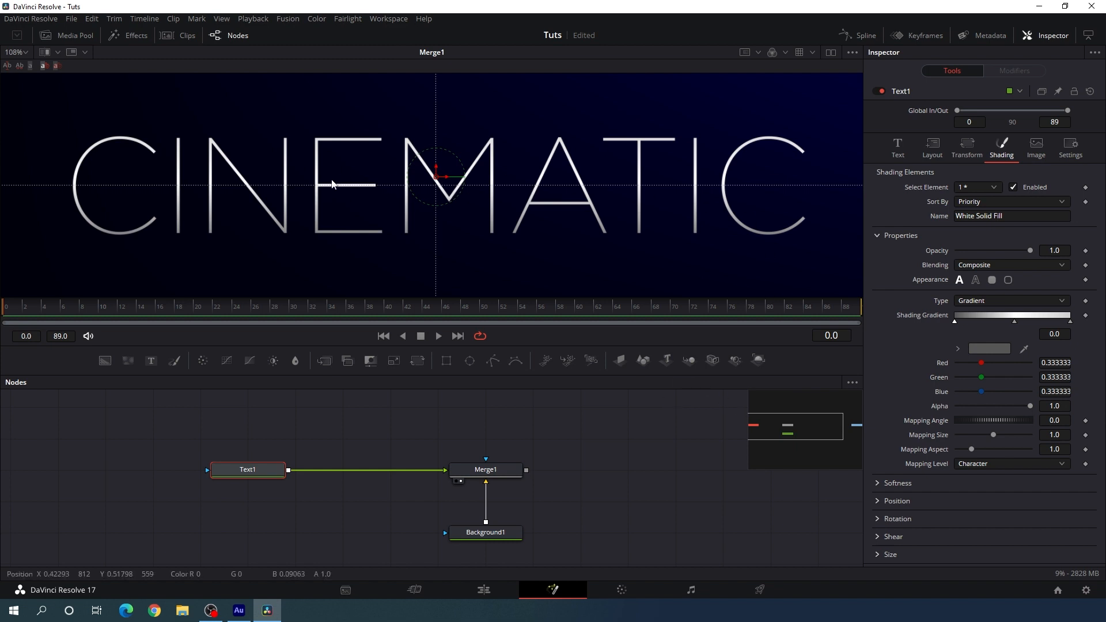
click(23, 53)
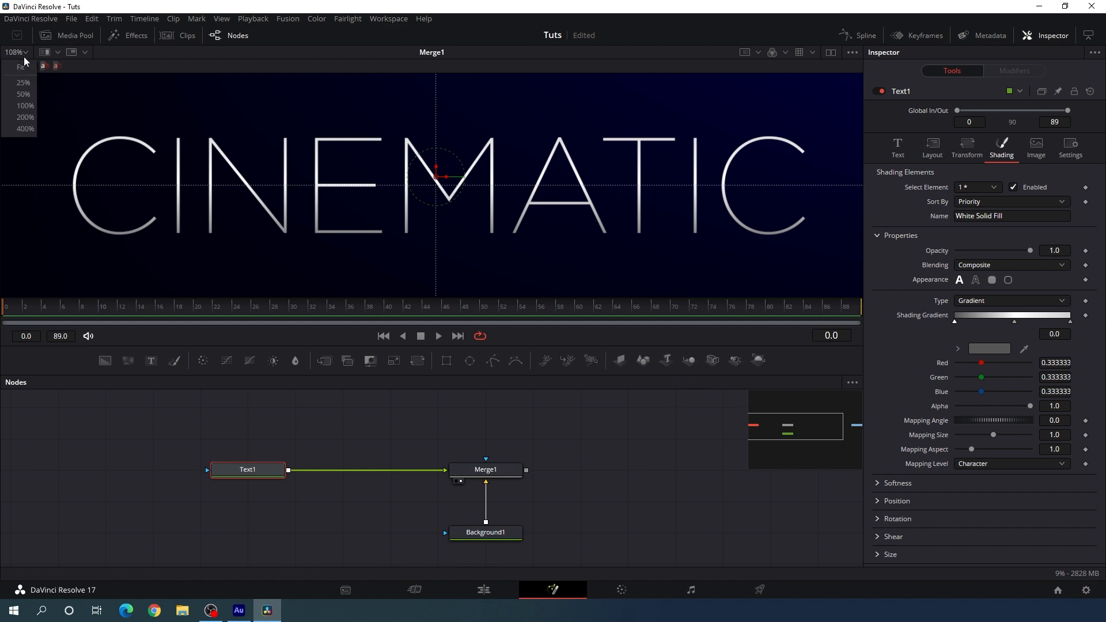
click(21, 66)
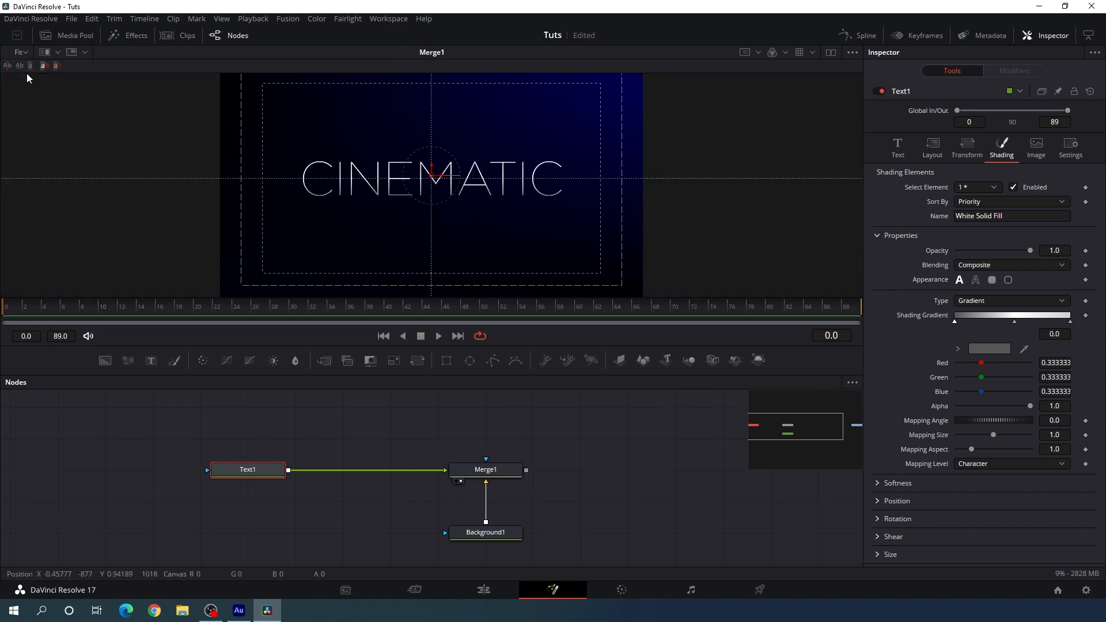
click(561, 448)
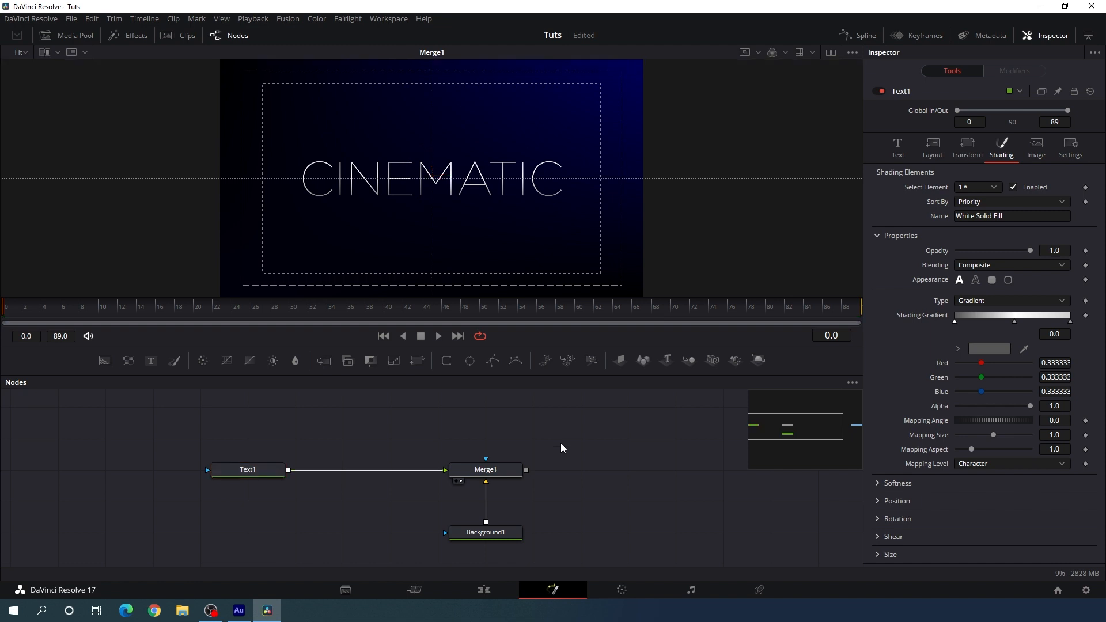
Animate the title text's Tracking with a keyframe at frame 89.
click(263, 474)
drag(751, 310, 892, 314)
click(898, 151)
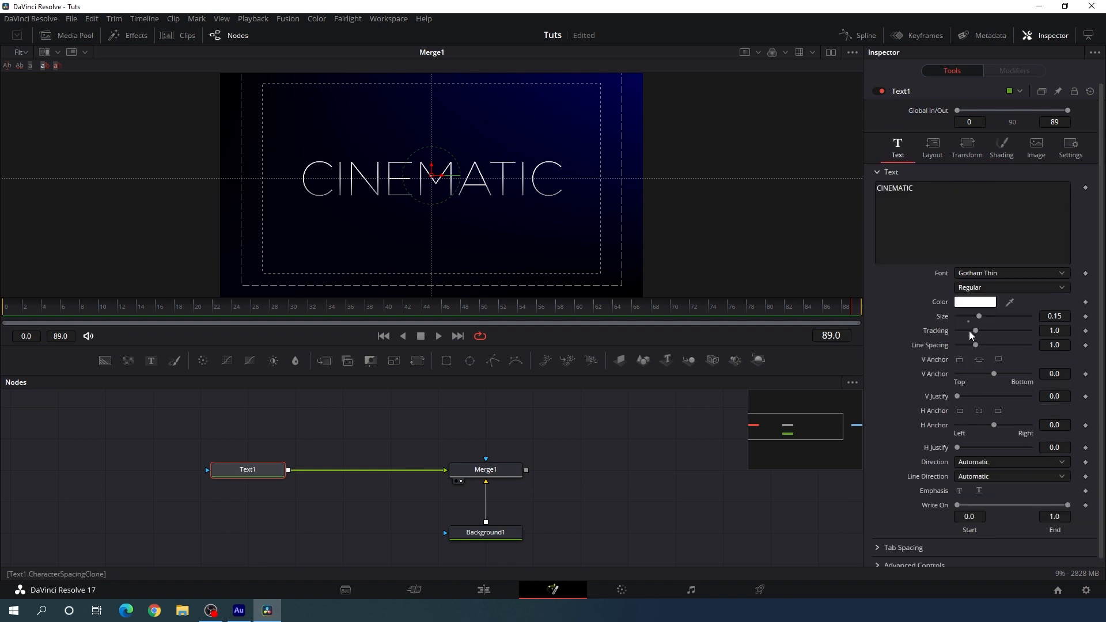
right_click(940, 334)
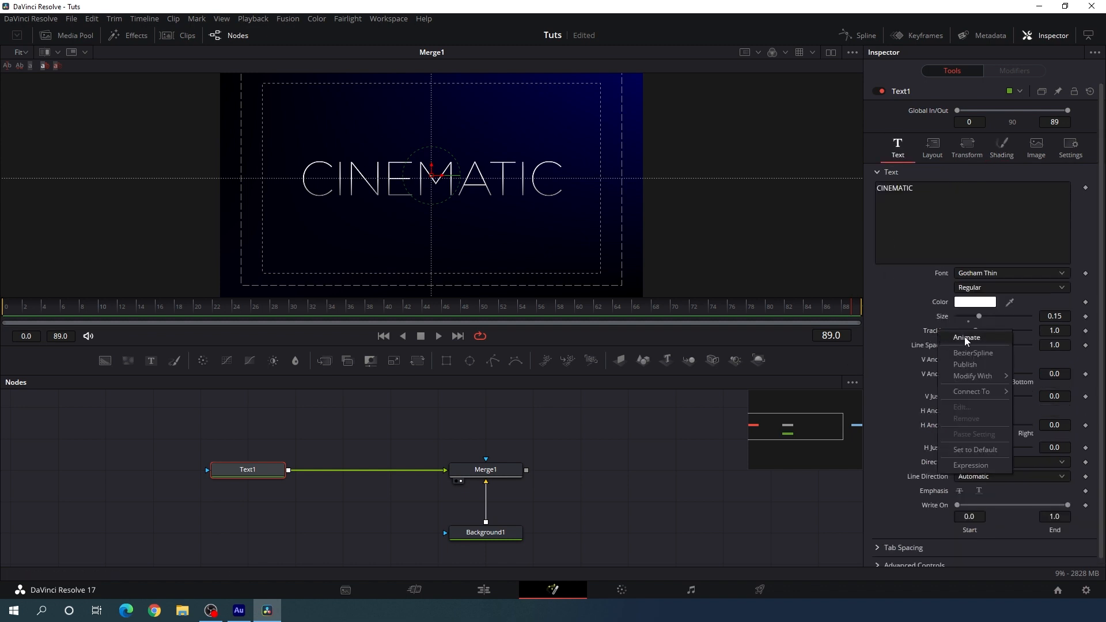
click(967, 338)
Set the title's Tracking to 1.2 at frame 0 and preview the letter-spacing animation.
drag(838, 315, 2, 322)
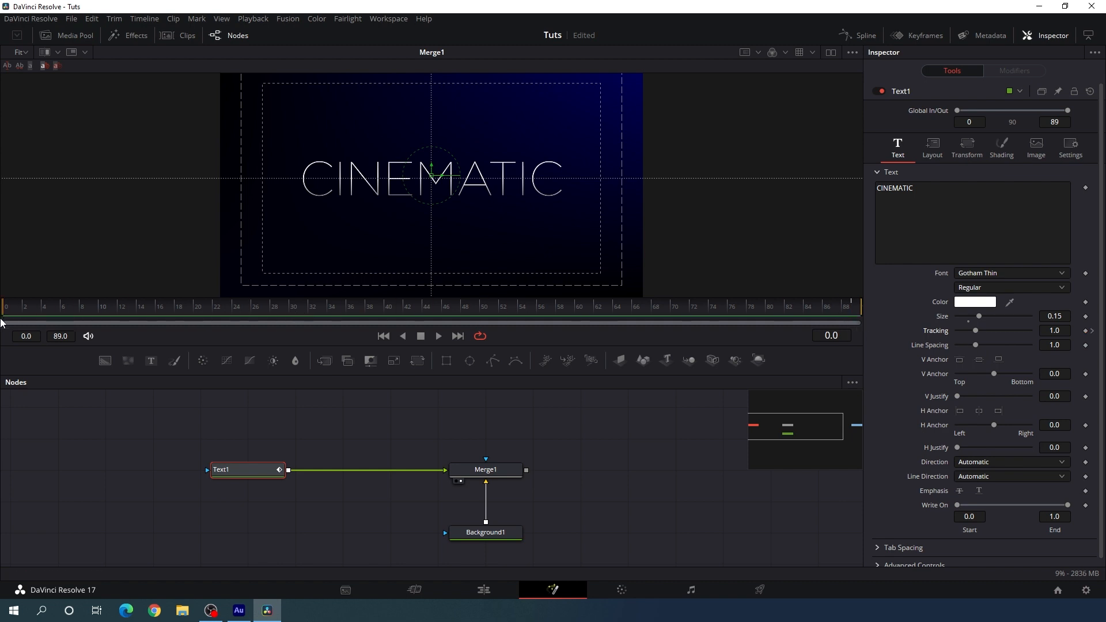
click(1055, 330)
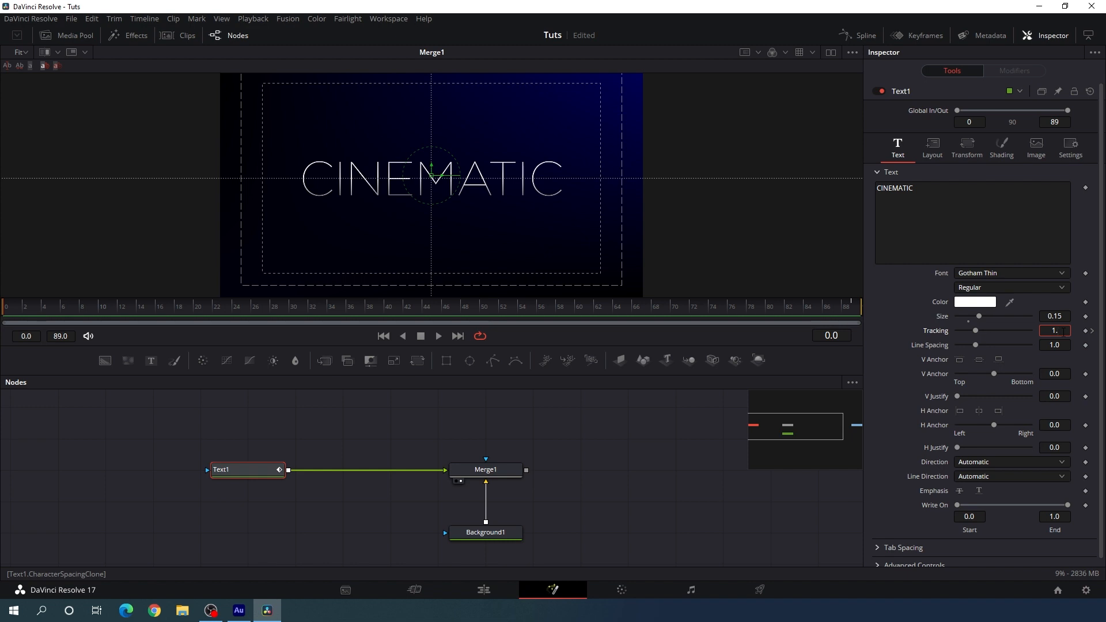
text(2)
key(Tab)
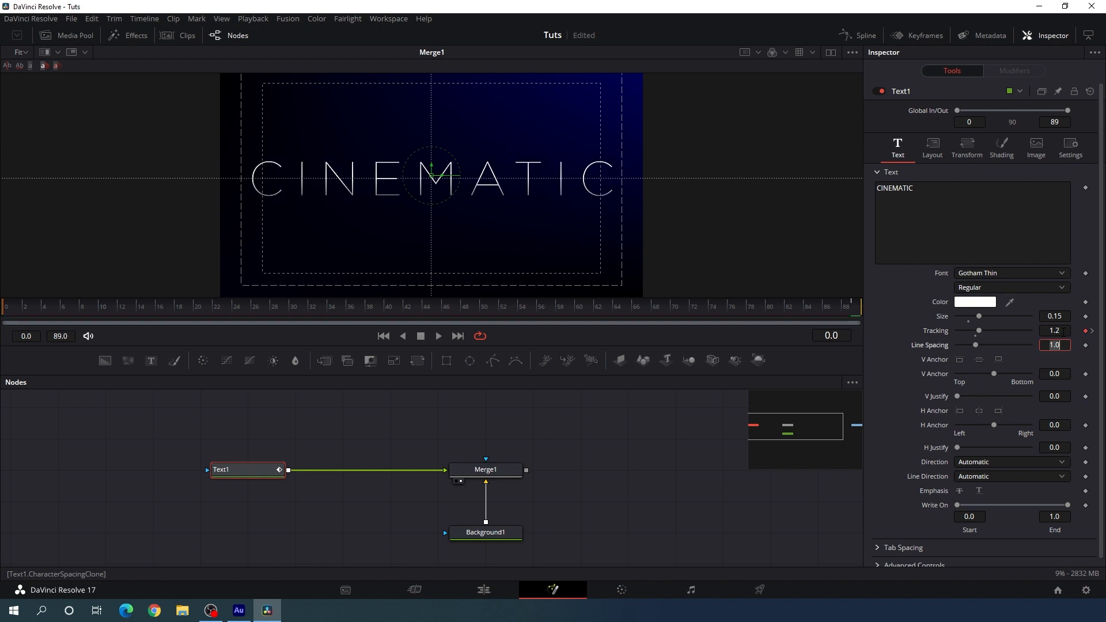
click(97, 311)
key(space)
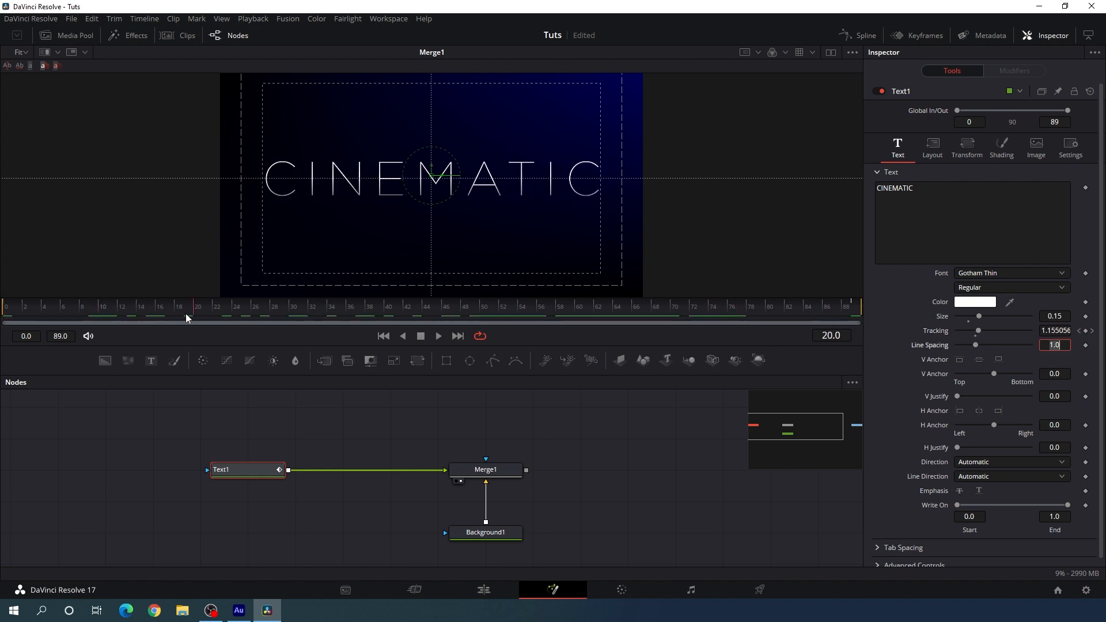
drag(516, 312, 597, 310)
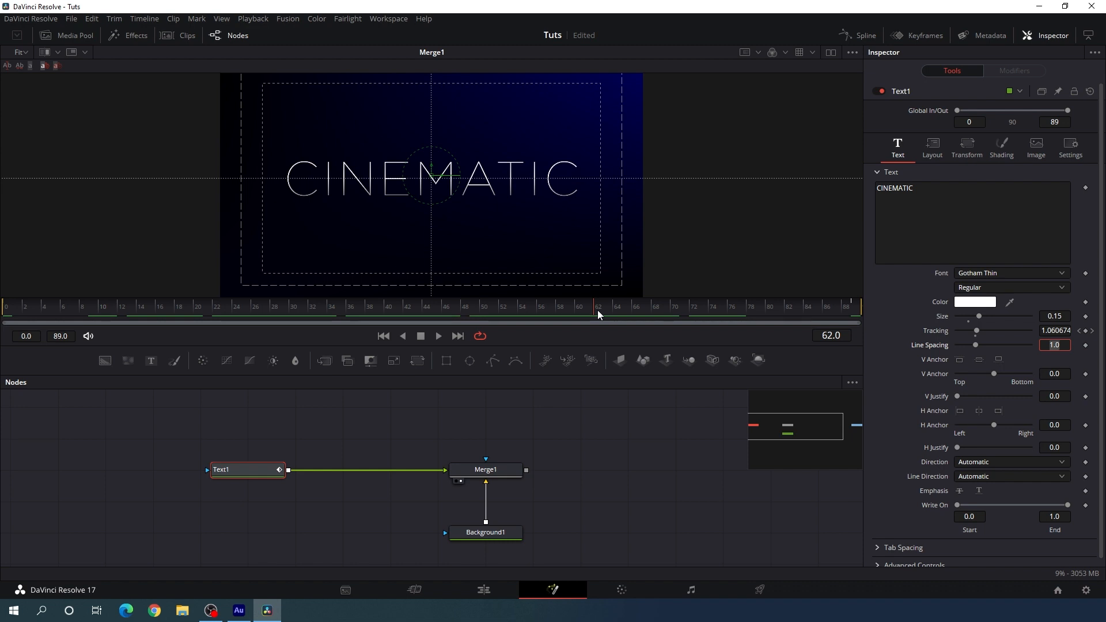
Display the Character Spacing curve in the Spline editor, fitted to view, and smooth both of its keyframes.
click(860, 36)
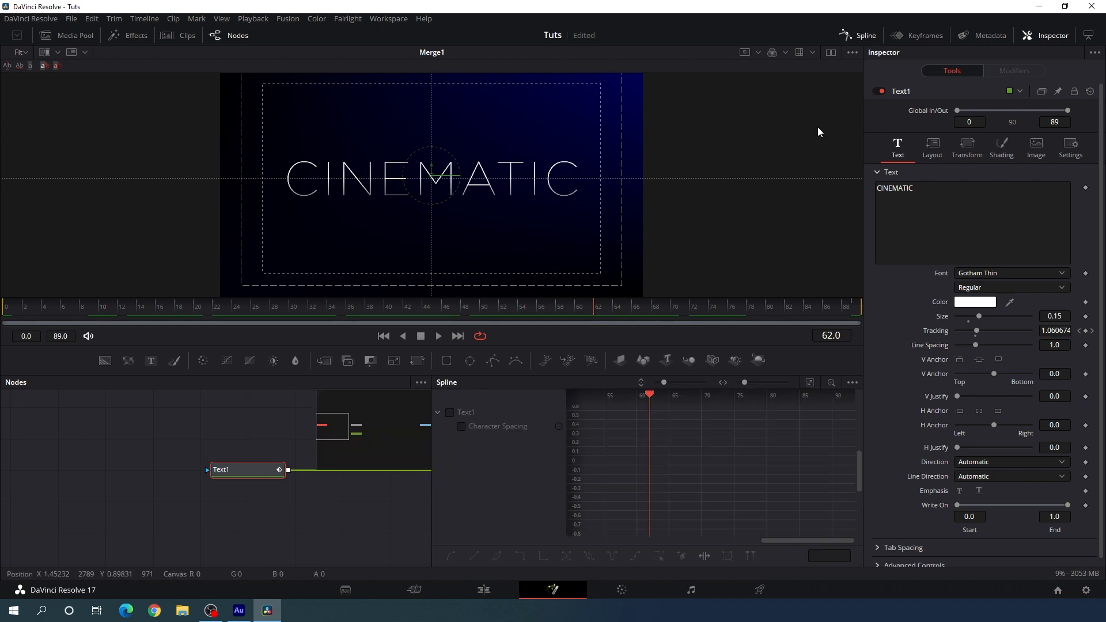
key(F4)
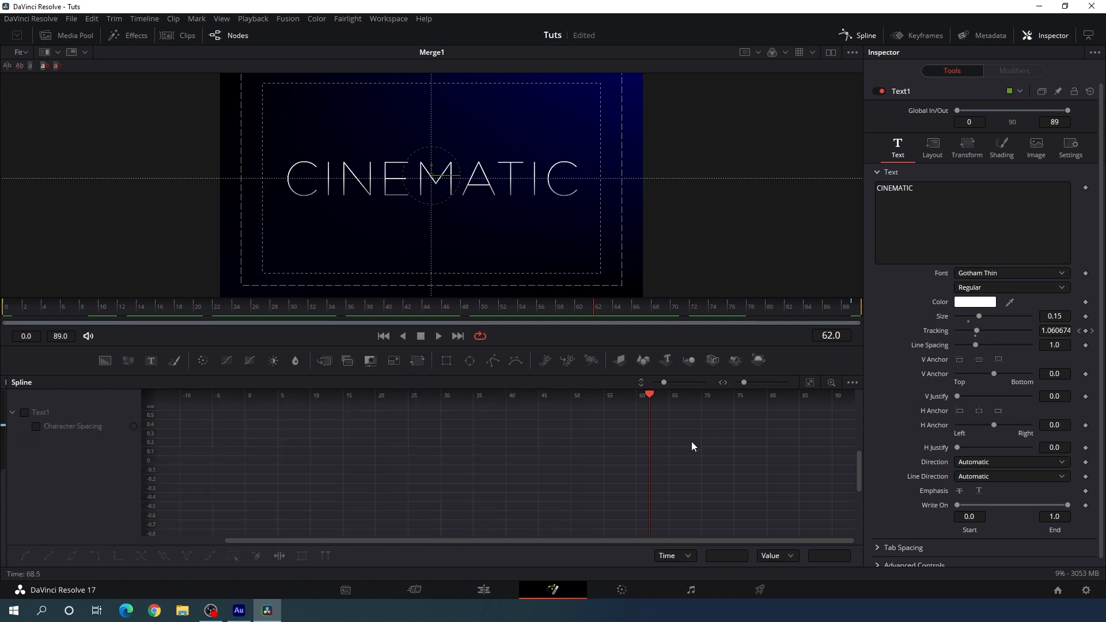
click(36, 428)
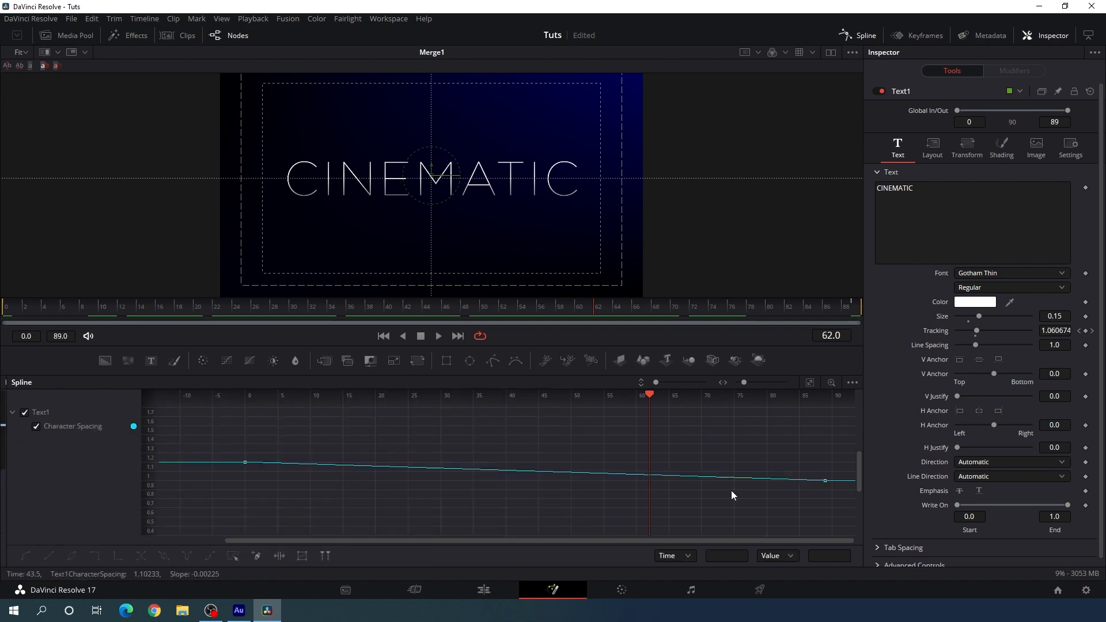
click(810, 383)
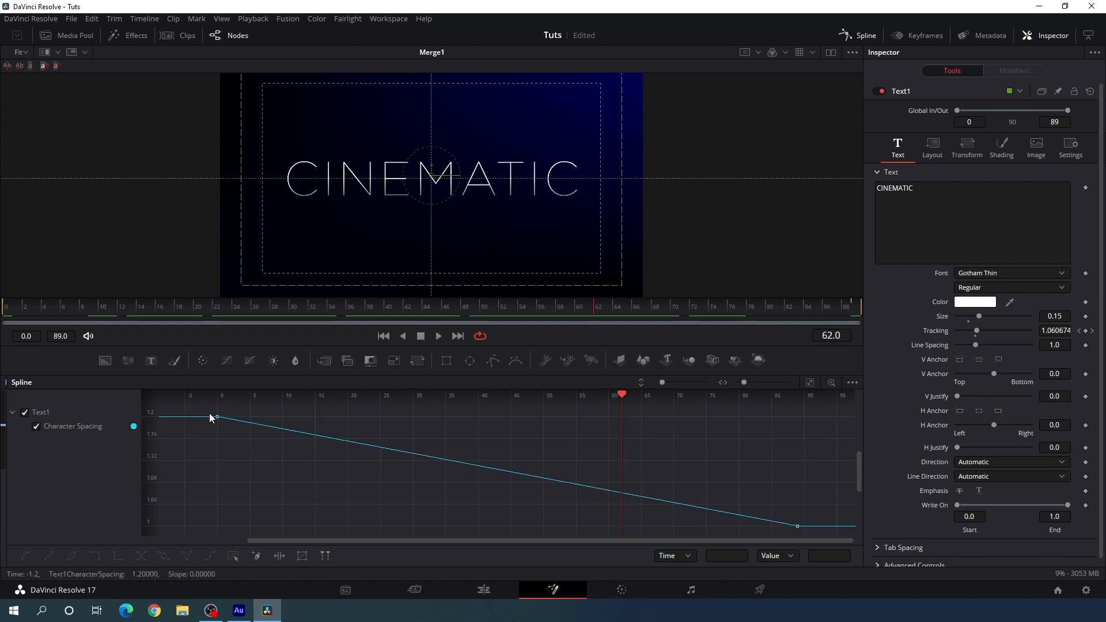
drag(209, 413, 819, 534)
key(s)
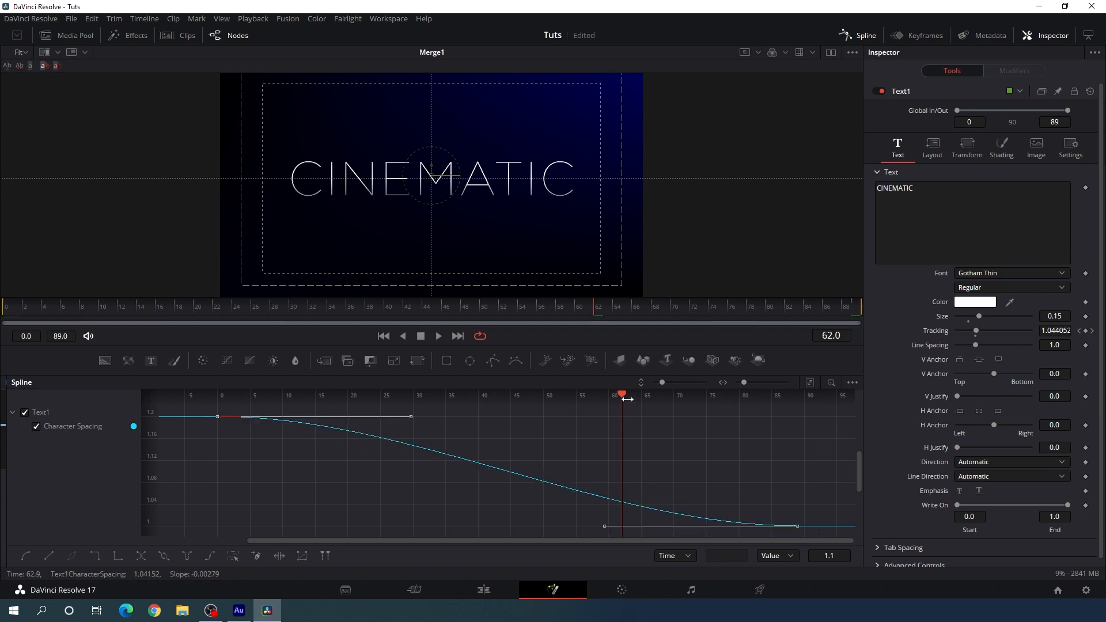
Reshape the Character Spacing easing with the last keyframe's handle at frame 0 and the first's at about frame 10, and preview the animation.
drag(623, 396, 218, 450)
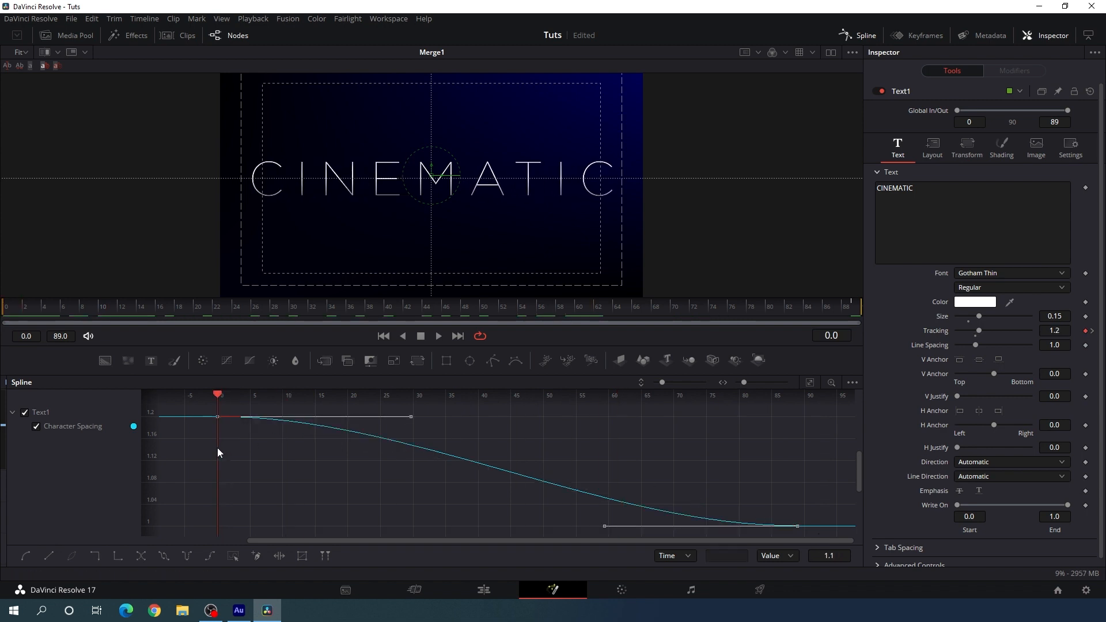
drag(603, 526, 216, 531)
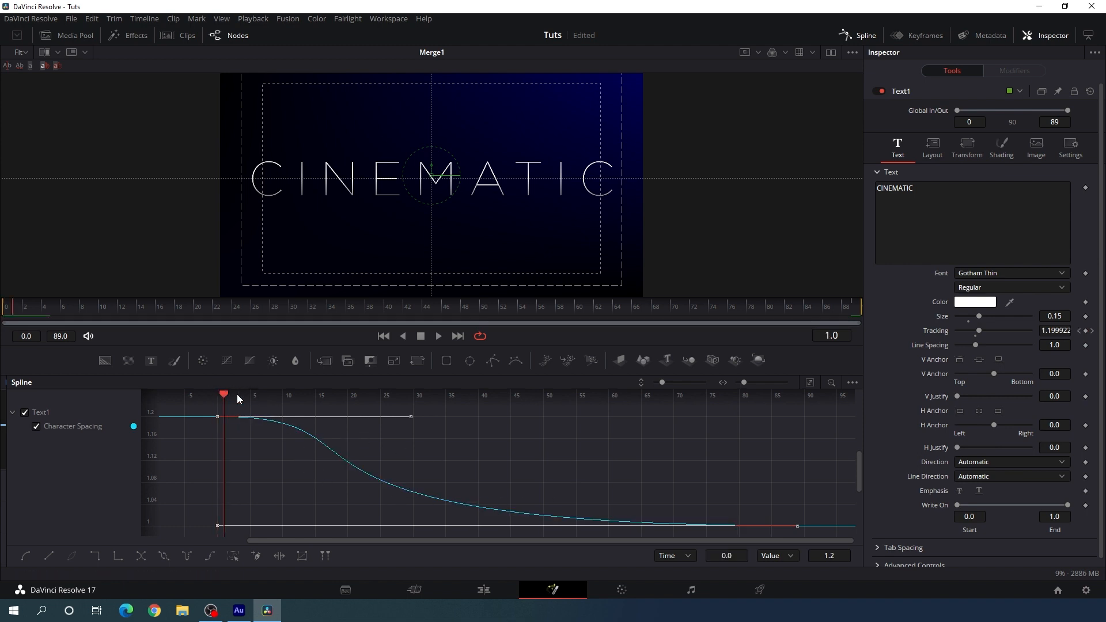
drag(237, 394, 283, 400)
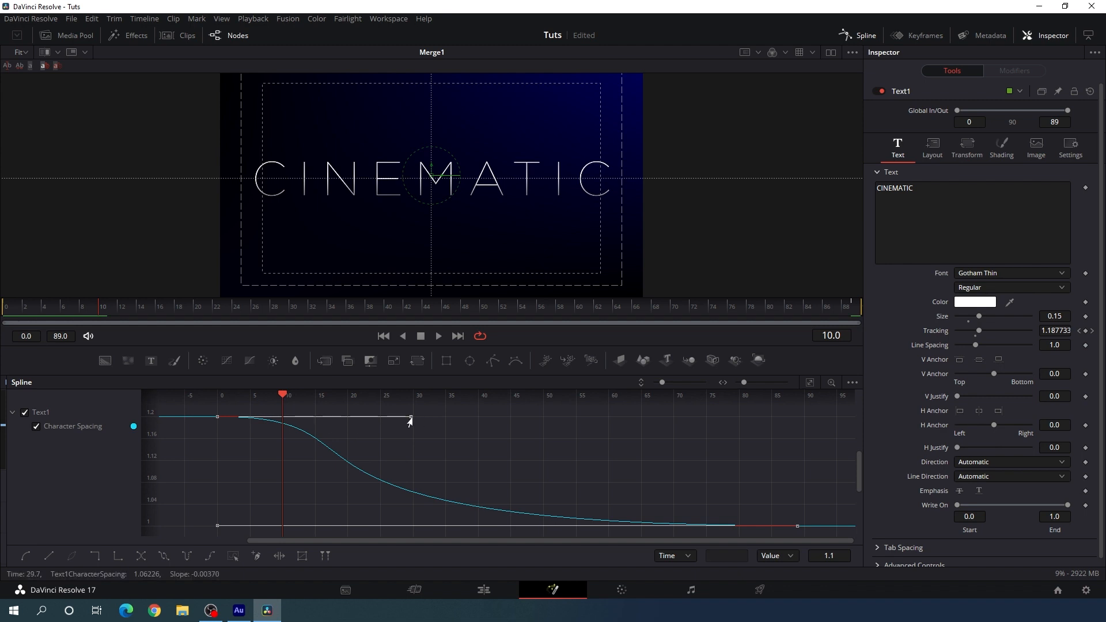
drag(411, 416, 280, 423)
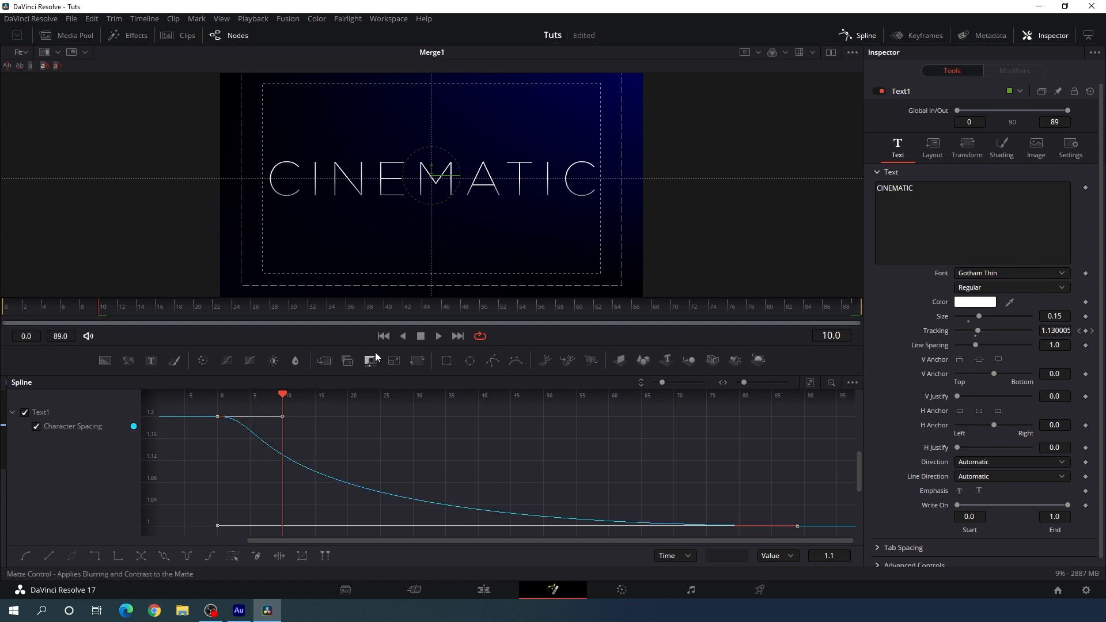
click(390, 338)
key(space)
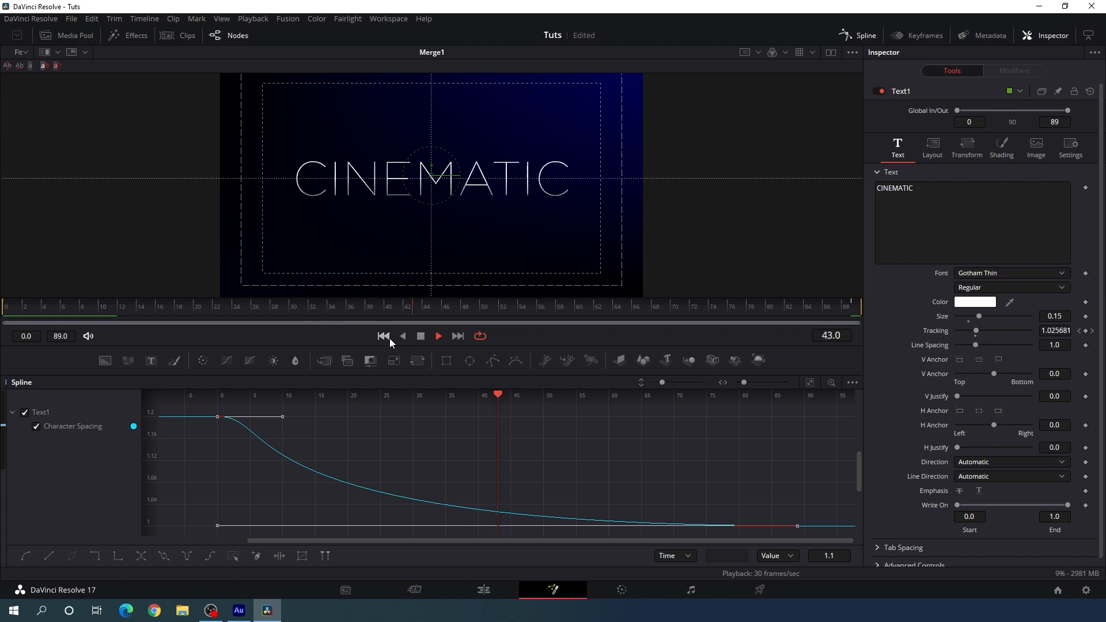
key(space)
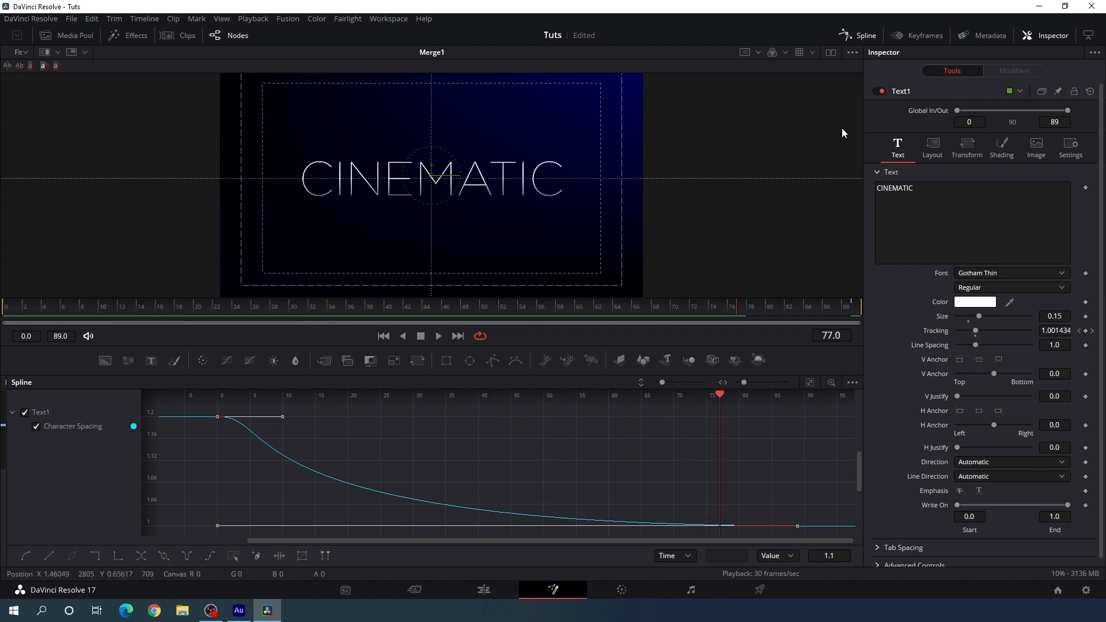
click(860, 36)
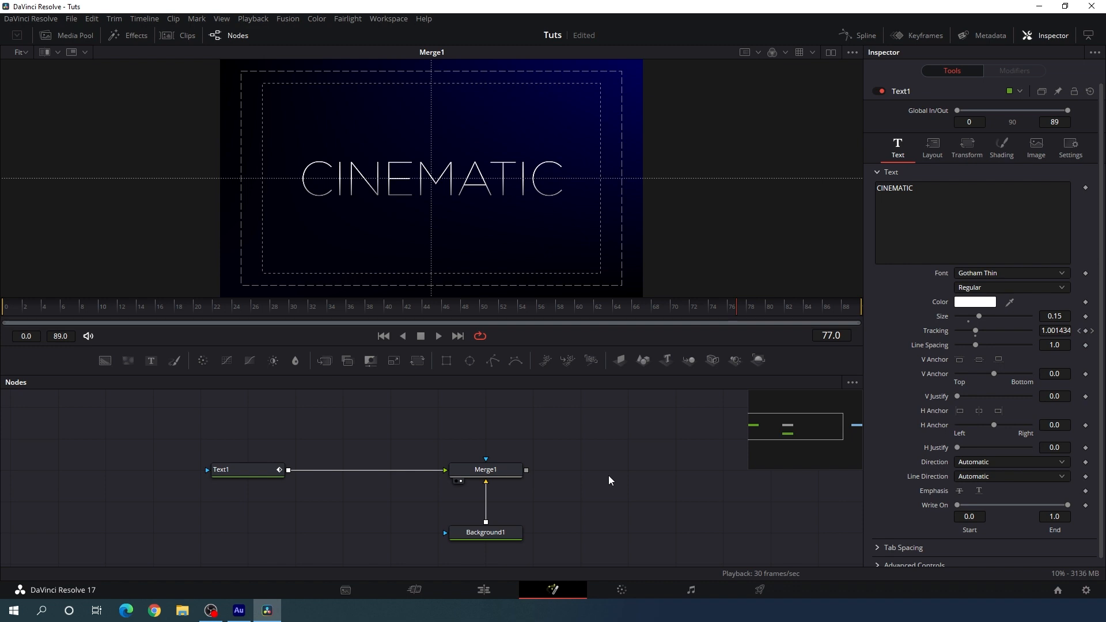
Insert a DVE node after the Text1 node, ahead of Merge1.
click(240, 472)
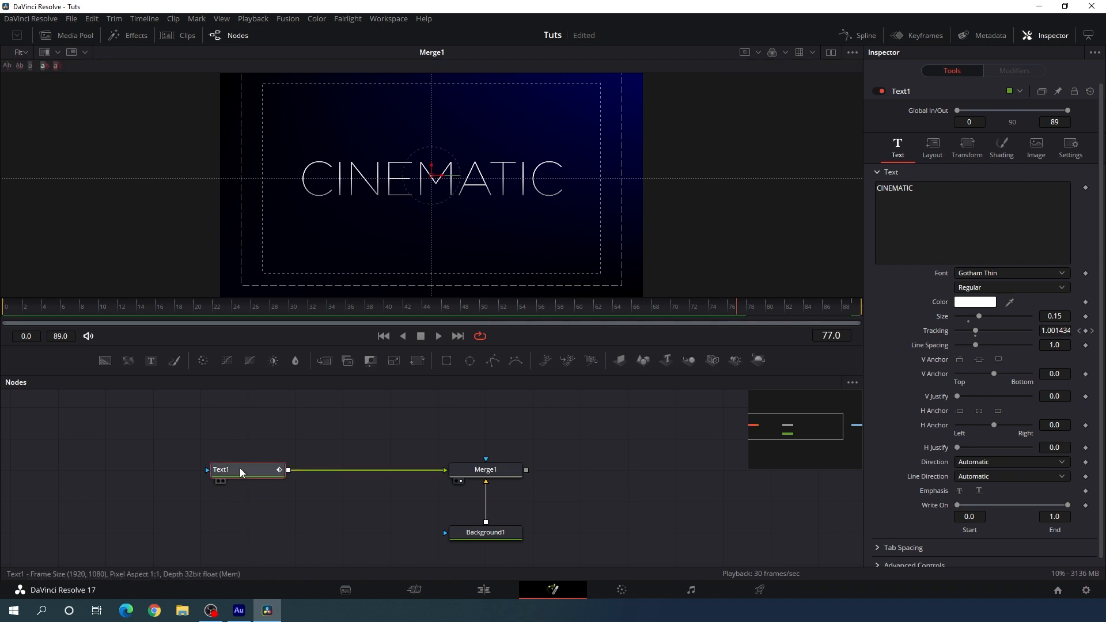
key(shift+space)
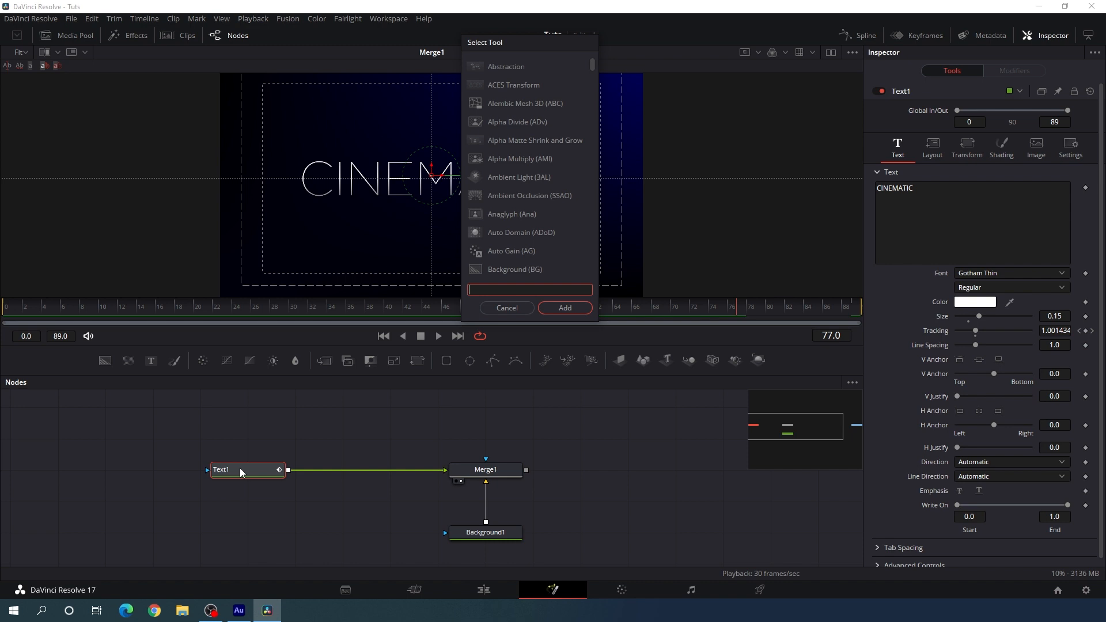
text(dve)
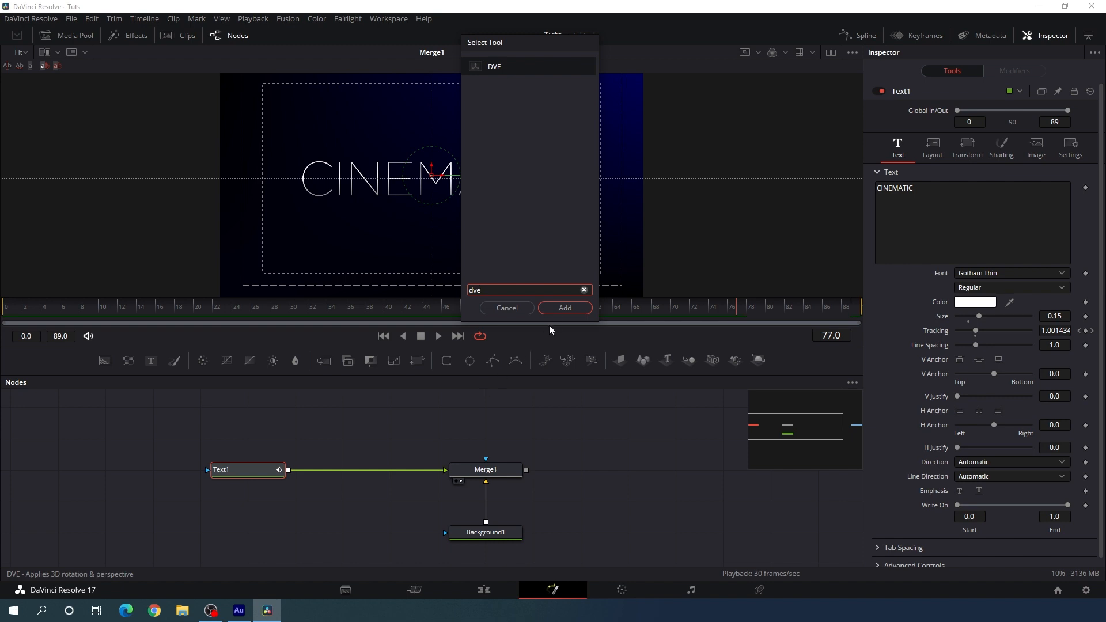
click(564, 309)
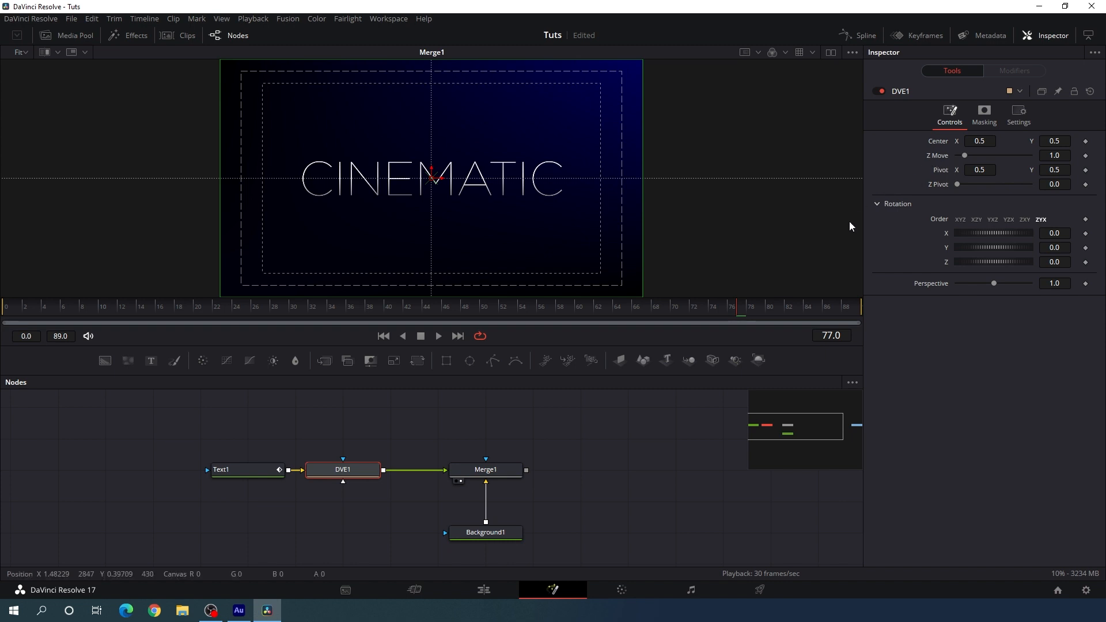
Add a keyframe to the DVE node's Z Move at frame 15.
click(147, 309)
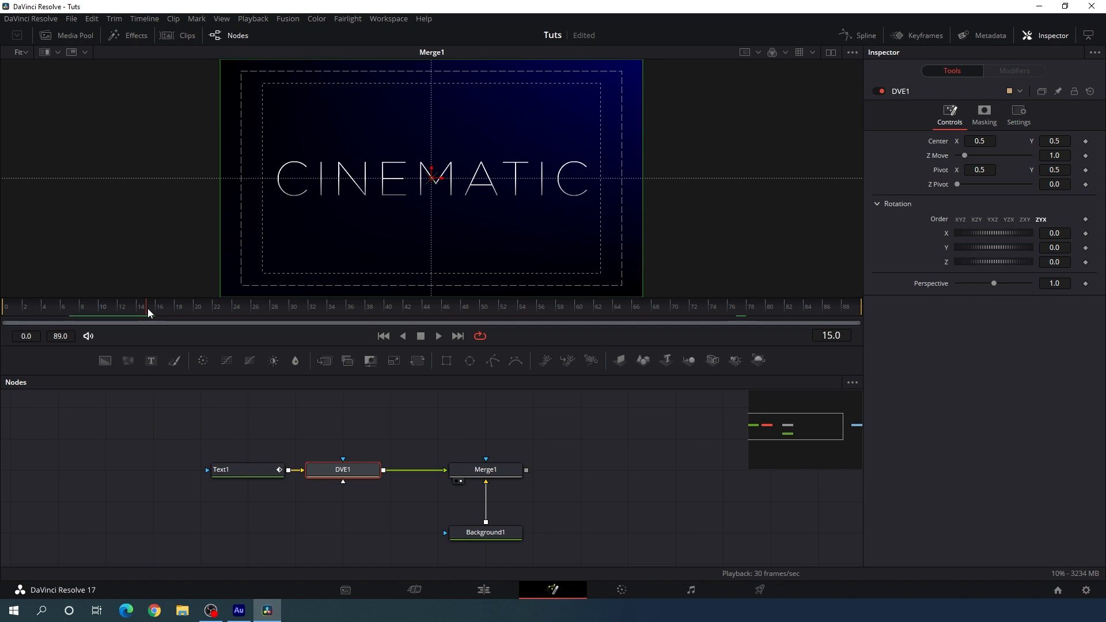
right_click(936, 161)
click(958, 170)
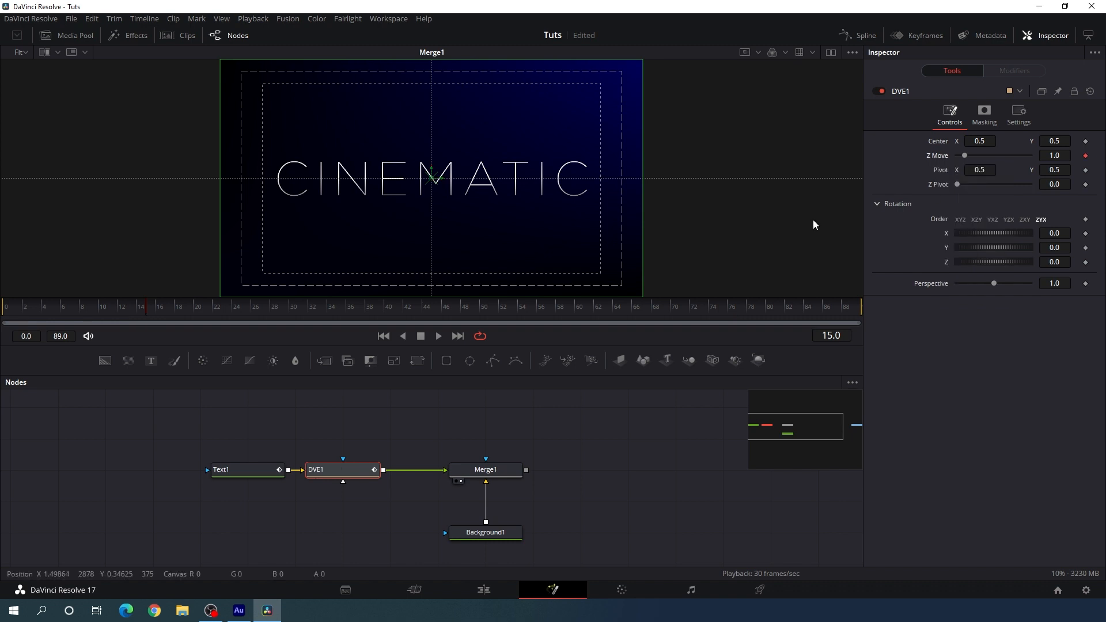
Set the DVE node's Z Move to 0.0 at frame 0 and play back the zoom-in.
drag(179, 307, 7, 327)
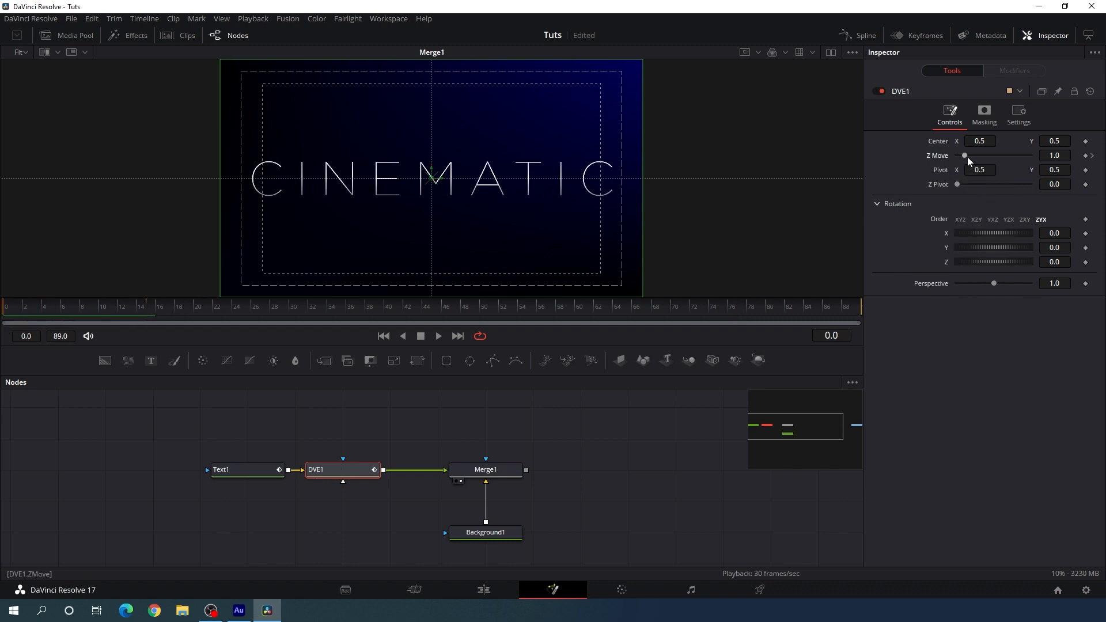
drag(966, 156, 950, 163)
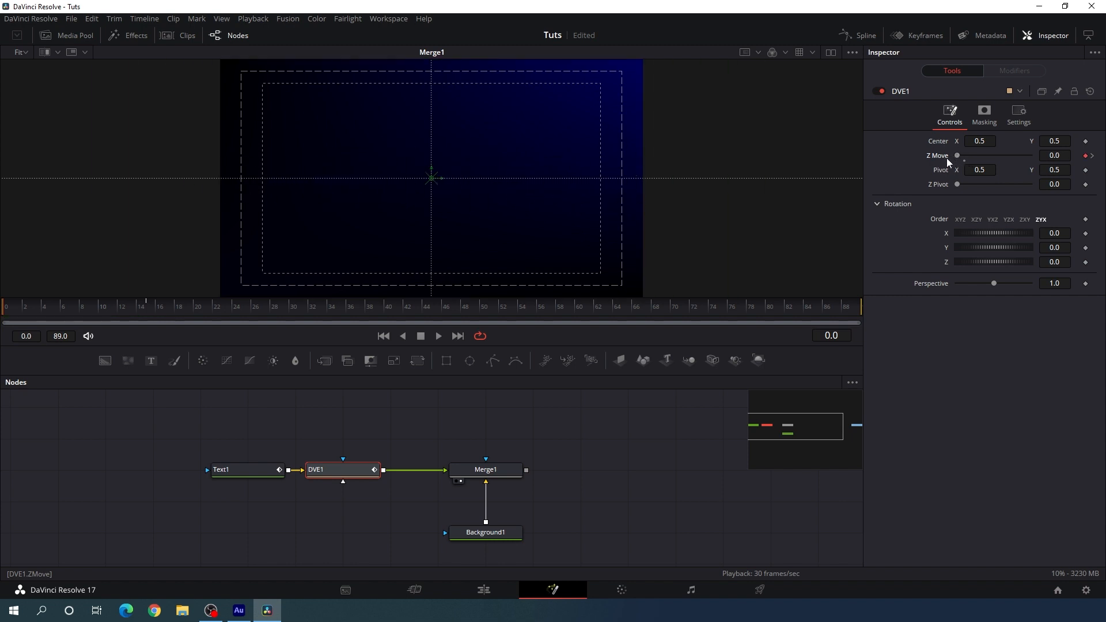
click(435, 336)
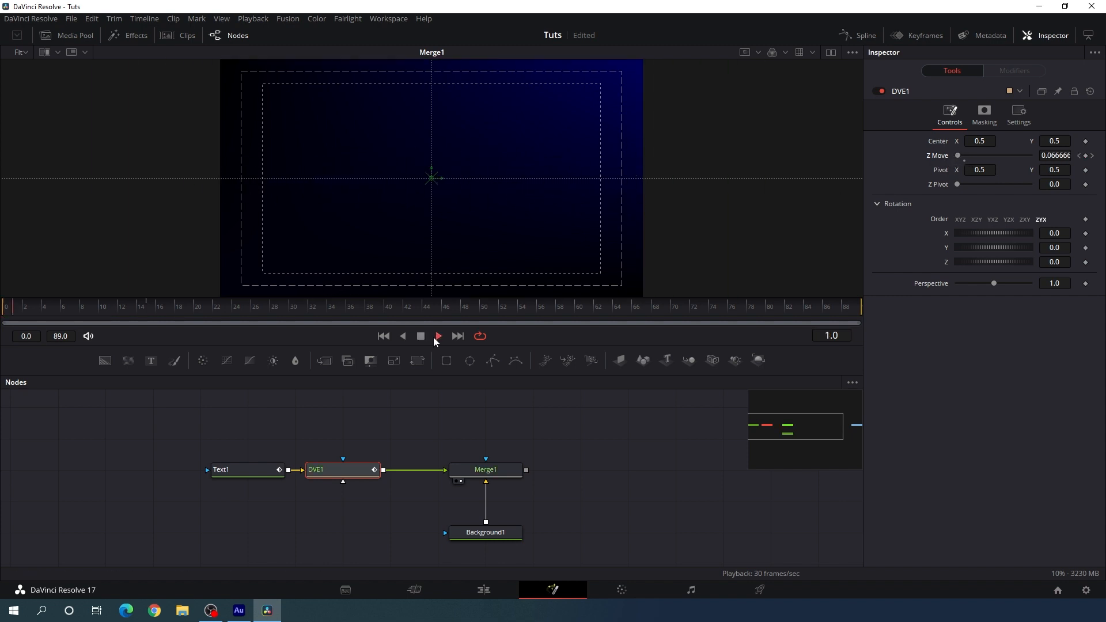
click(422, 337)
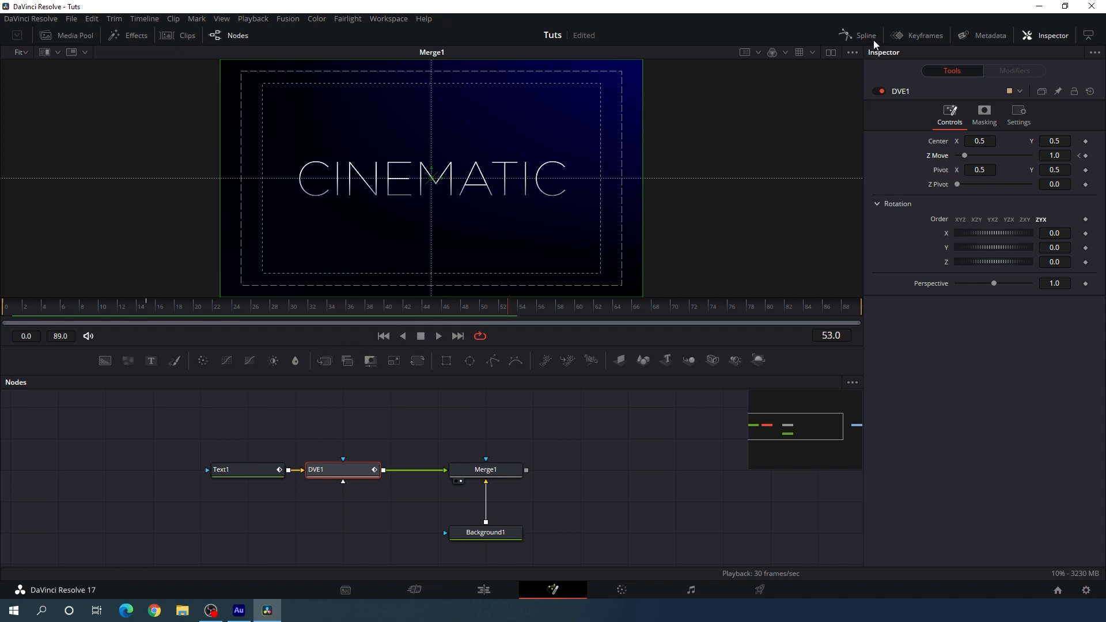
Show only the DVE1 Z Move curve in the Spline editor, hiding Text1's curve, and fit it to view.
click(859, 36)
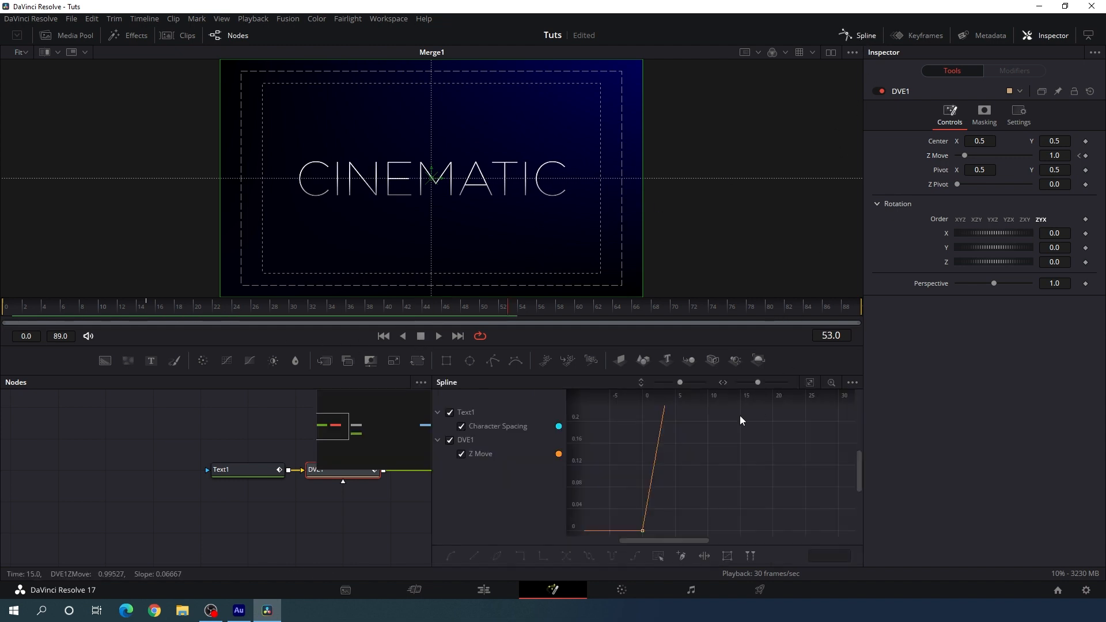
key(F4)
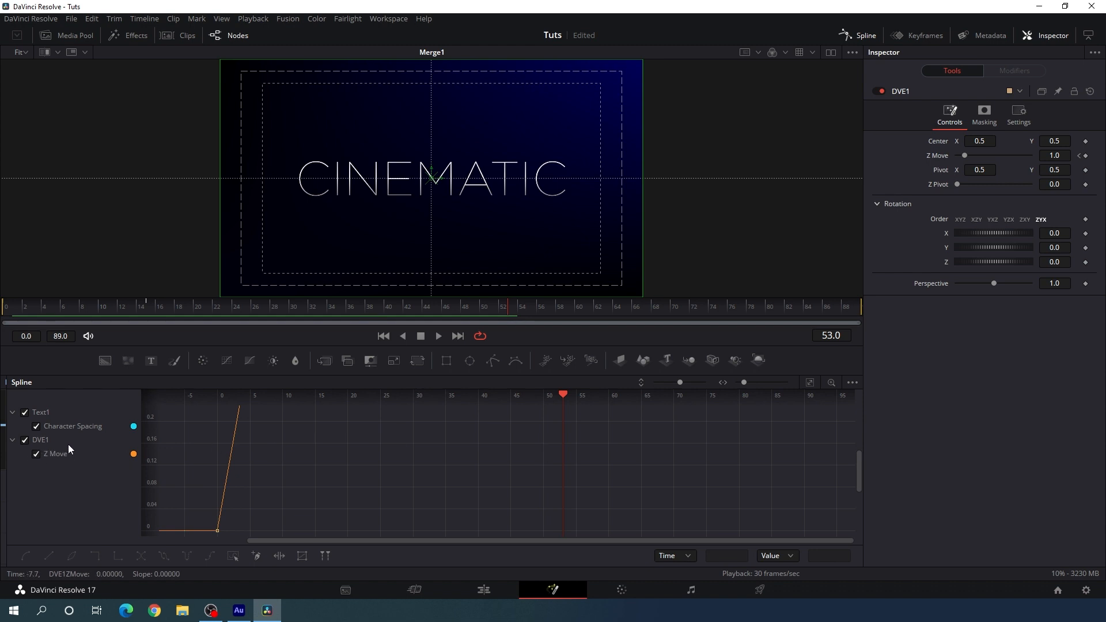
click(25, 413)
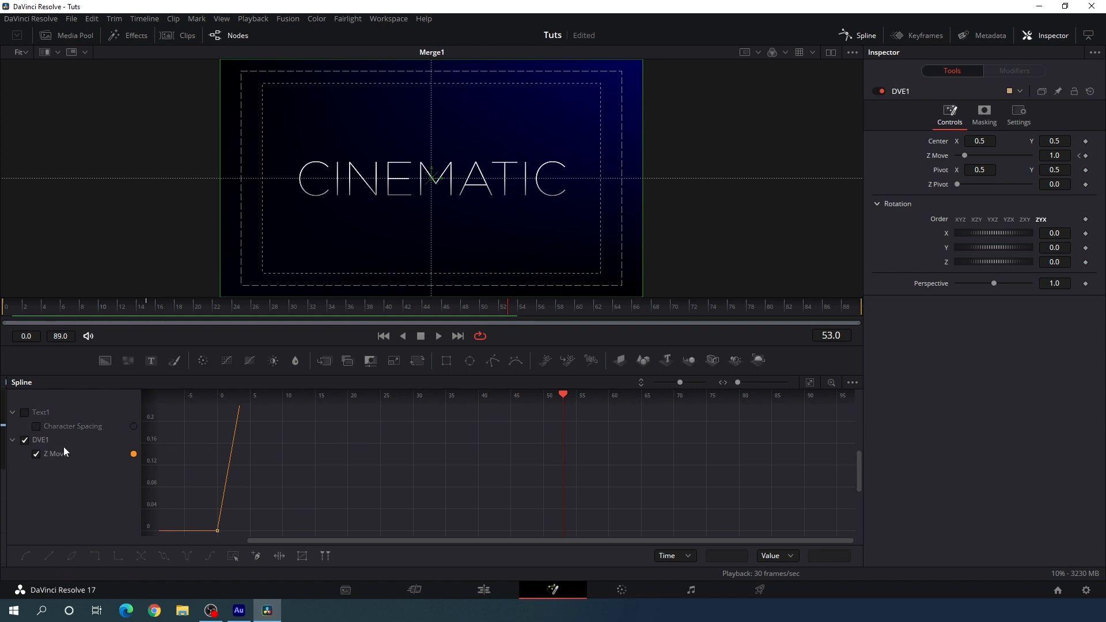
click(810, 382)
Smooth both Z Move keyframes with the frame 15 keyframe's handle pulled back to frame 0, and preview the title animation.
drag(814, 409, 202, 537)
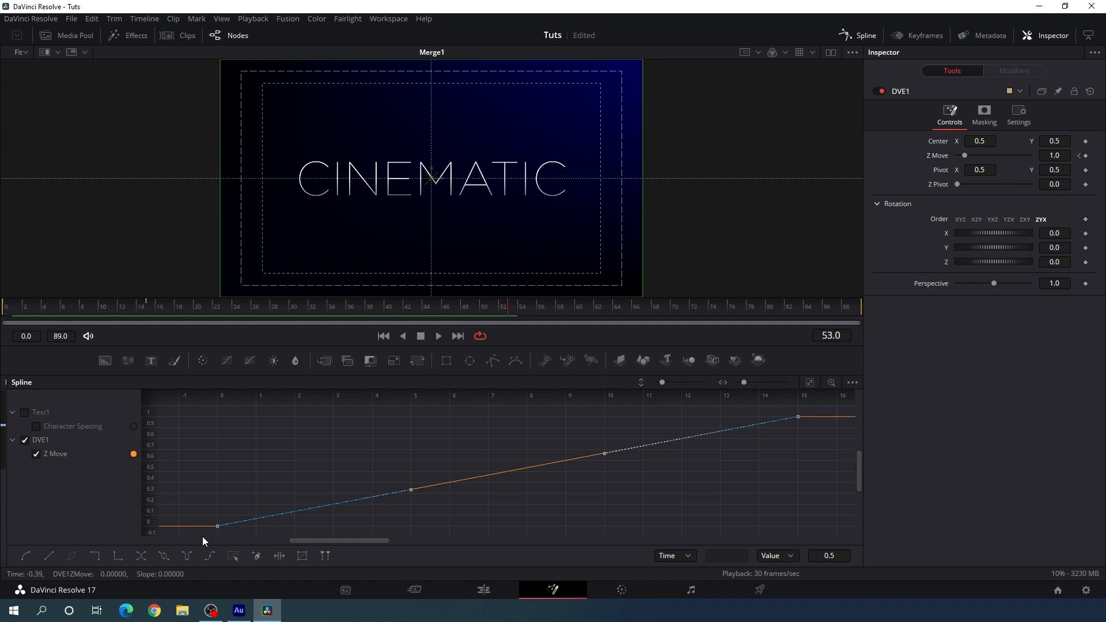
key(shift+s)
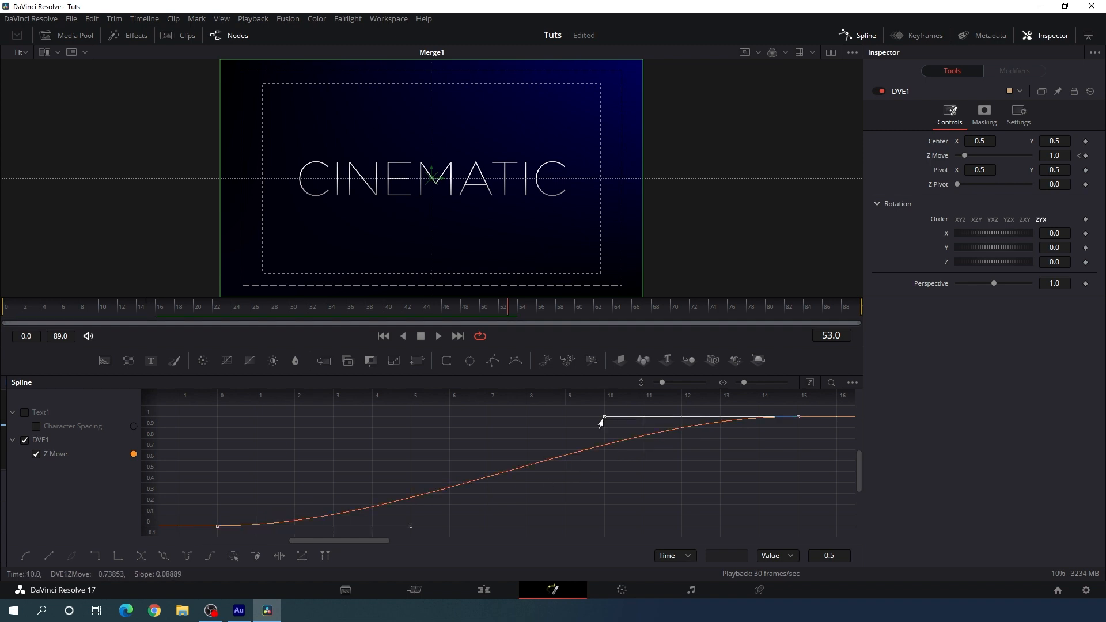
drag(606, 417, 217, 417)
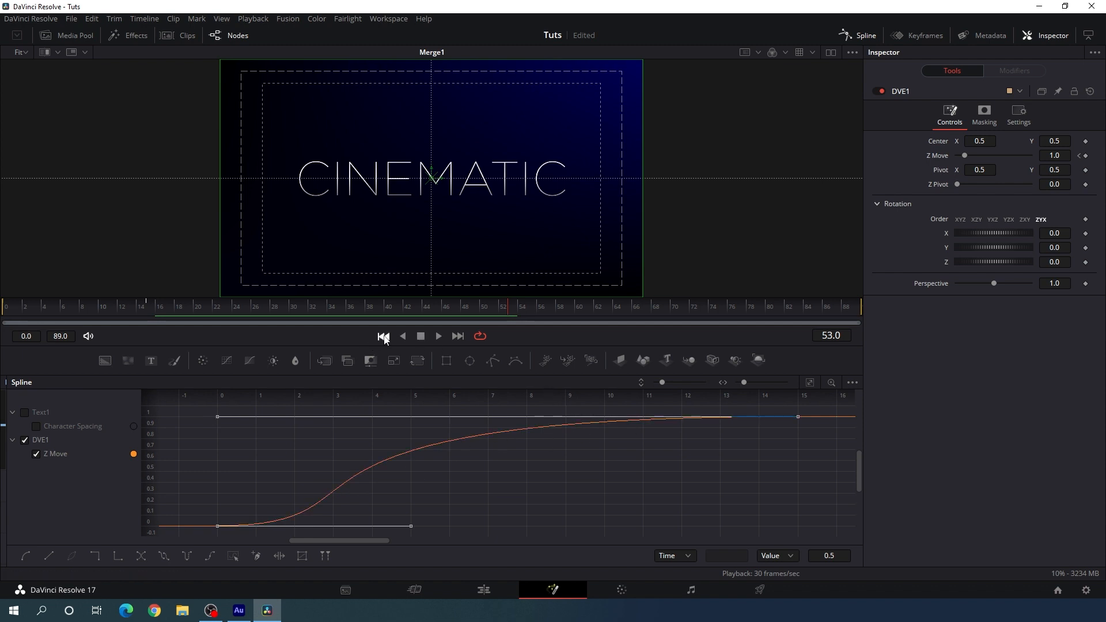
click(384, 337)
key(space)
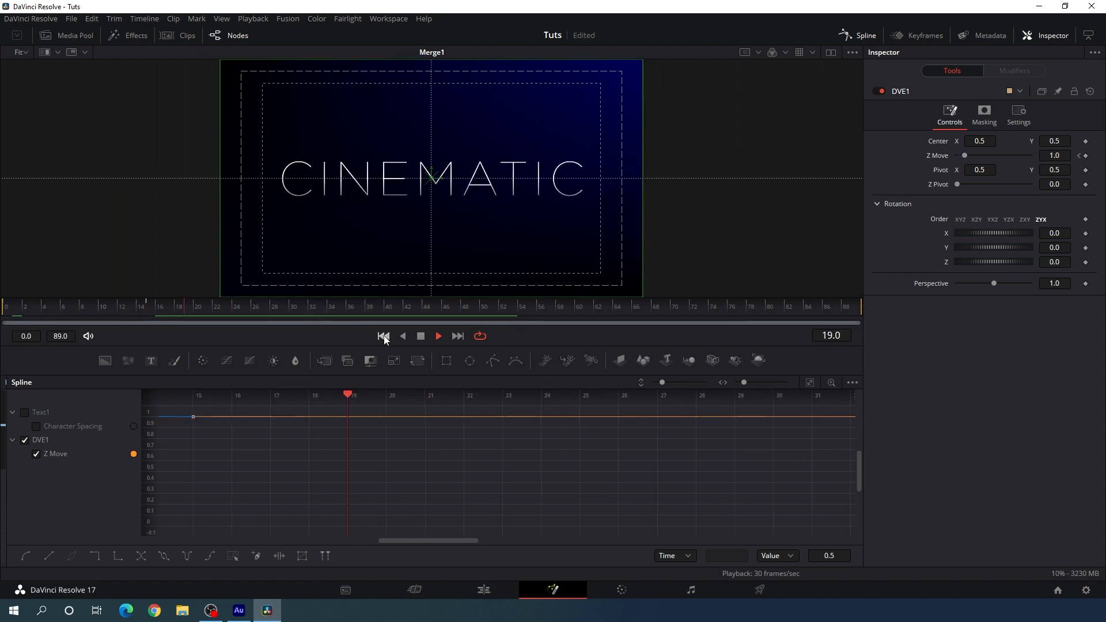
key(space)
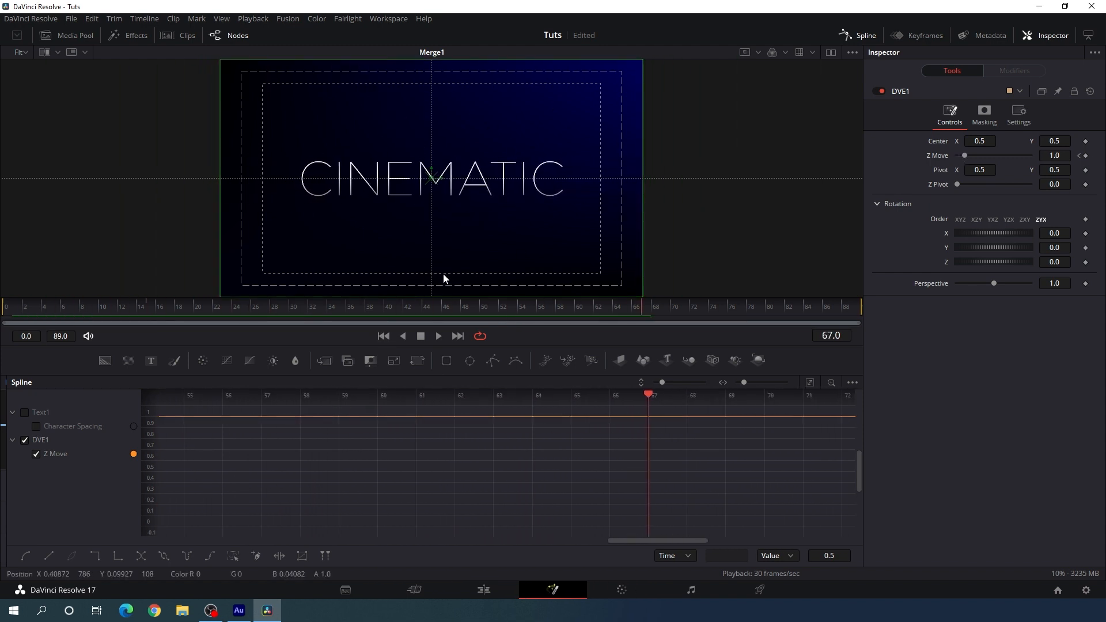
click(863, 37)
Shift the Text1 and DVE1 nodes away from Merge1 and insert a Displace node after DVE1.
click(577, 460)
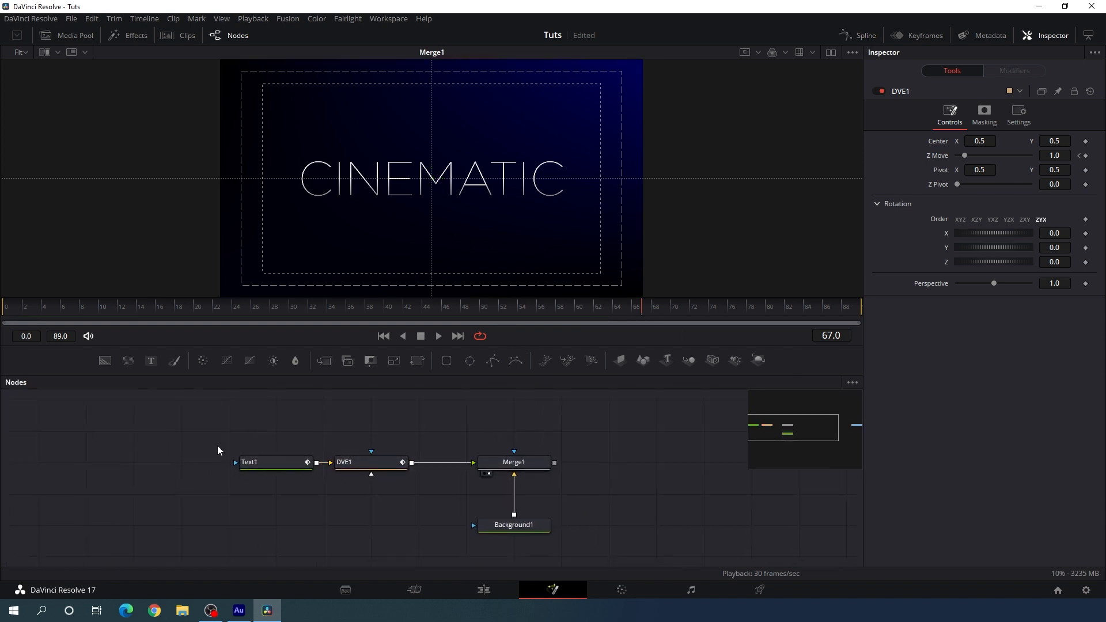
drag(211, 433, 333, 467)
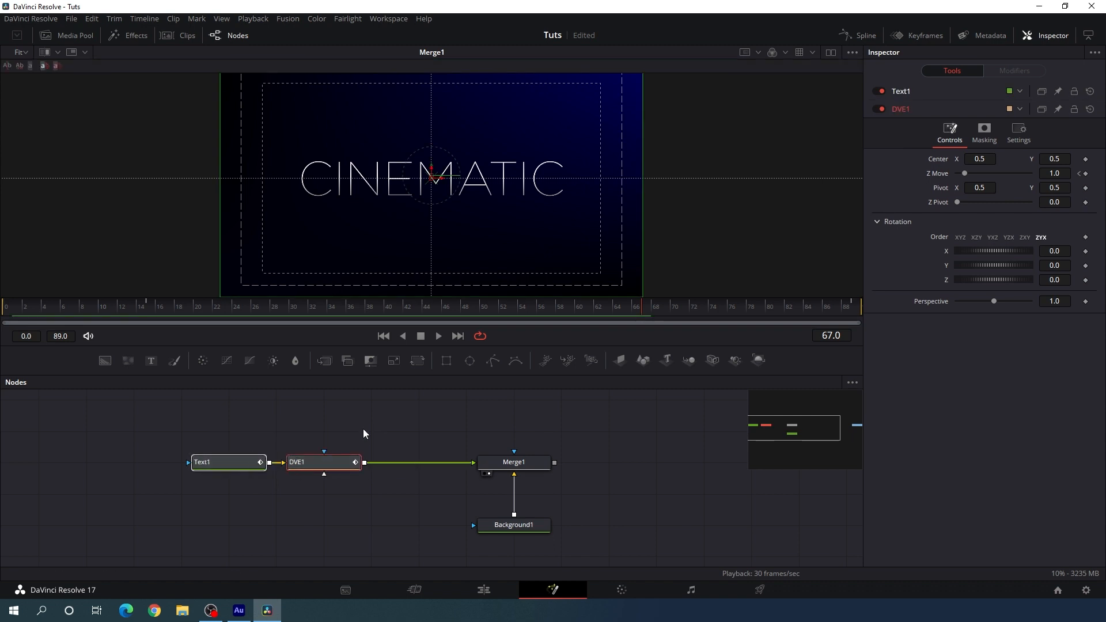
click(344, 465)
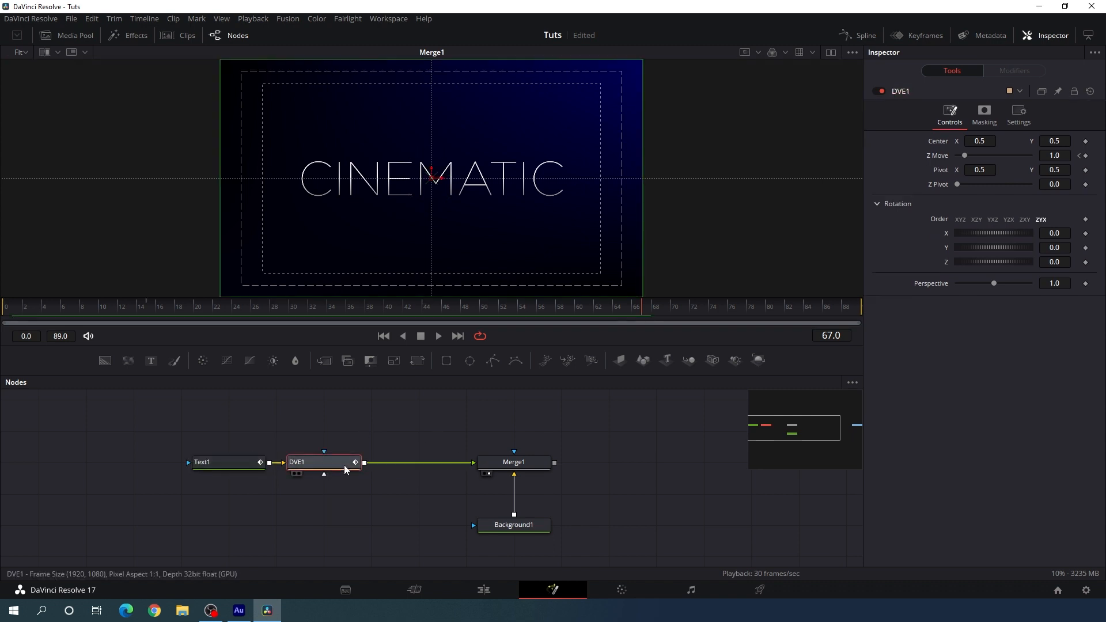
key(shift+space)
text(dve)
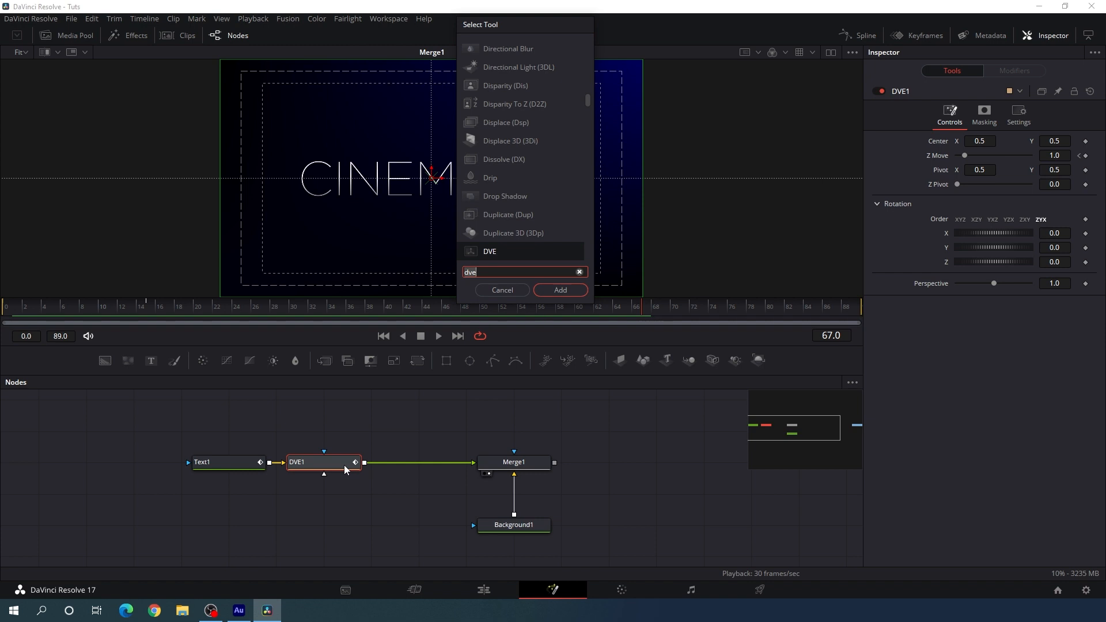
key(BackSpace)
key(BackSpace)
key(BackSpace)
text(disp)
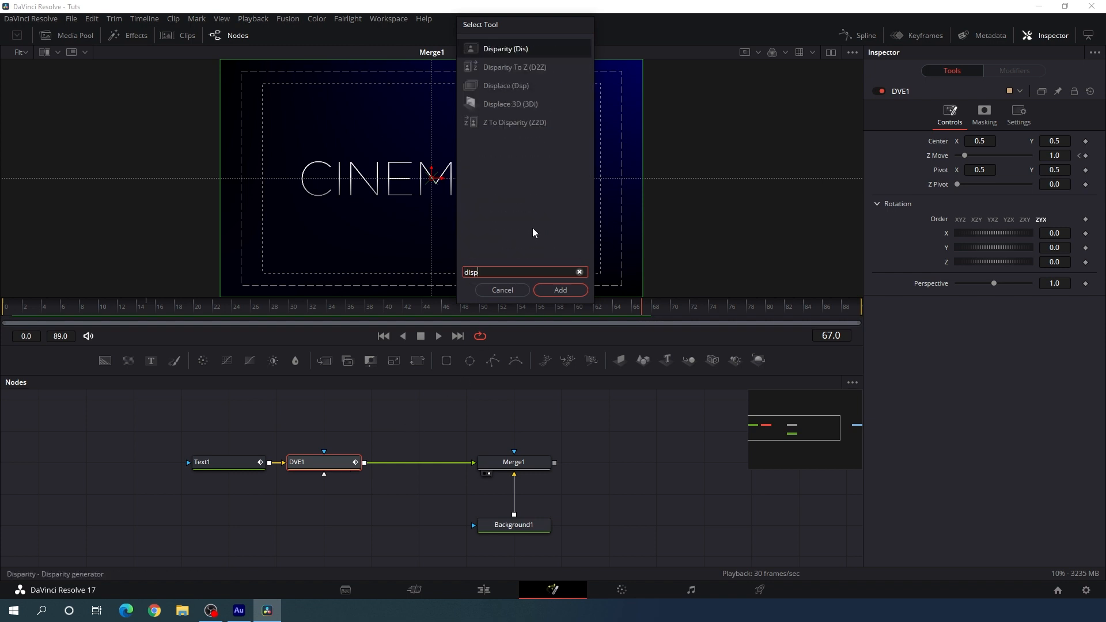
click(525, 88)
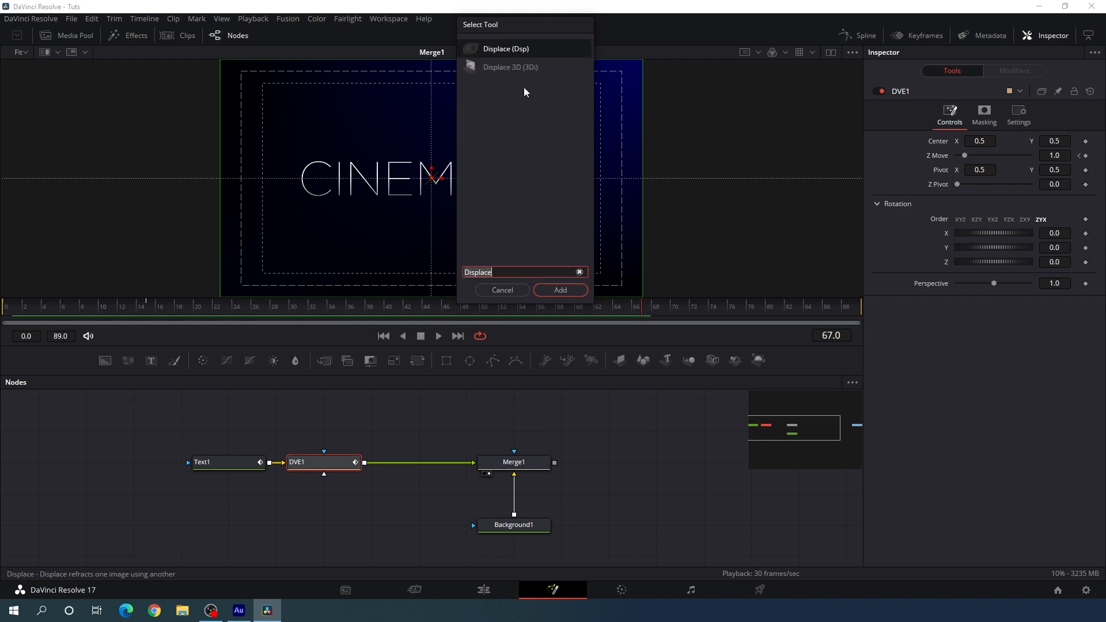
click(553, 290)
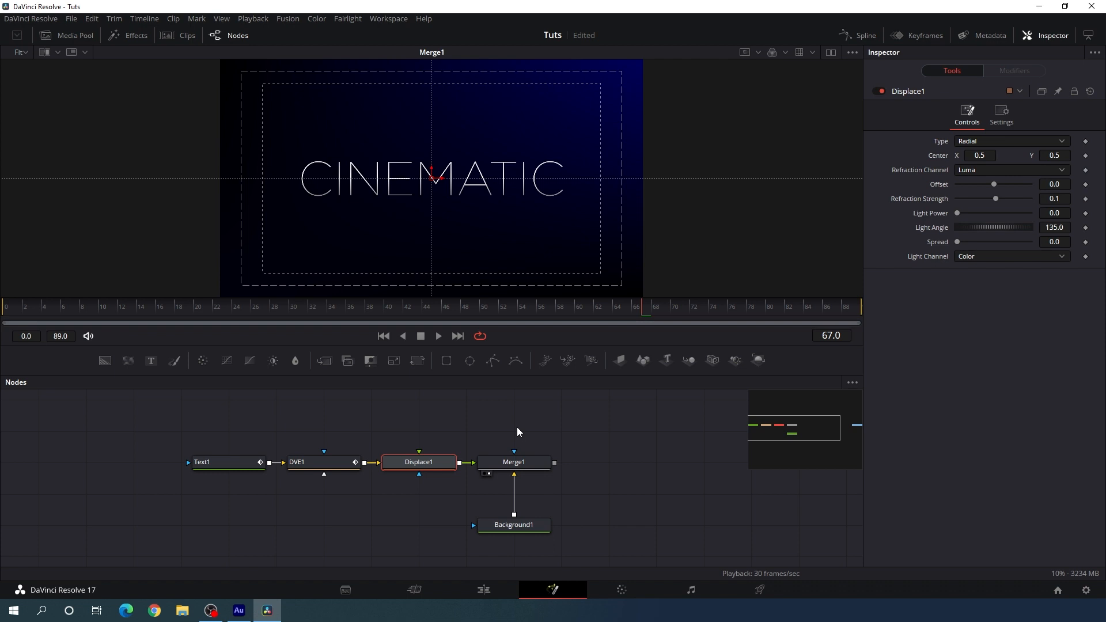
Import the MAP image from the Learn Now FX folder into the media pool.
click(83, 37)
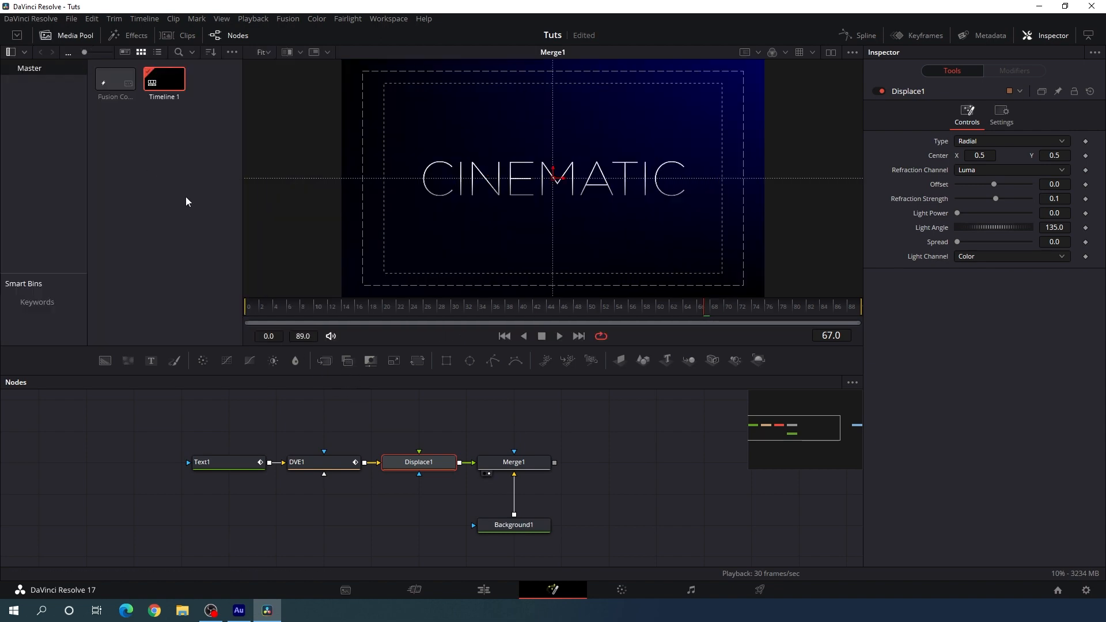
right_click(175, 164)
click(241, 281)
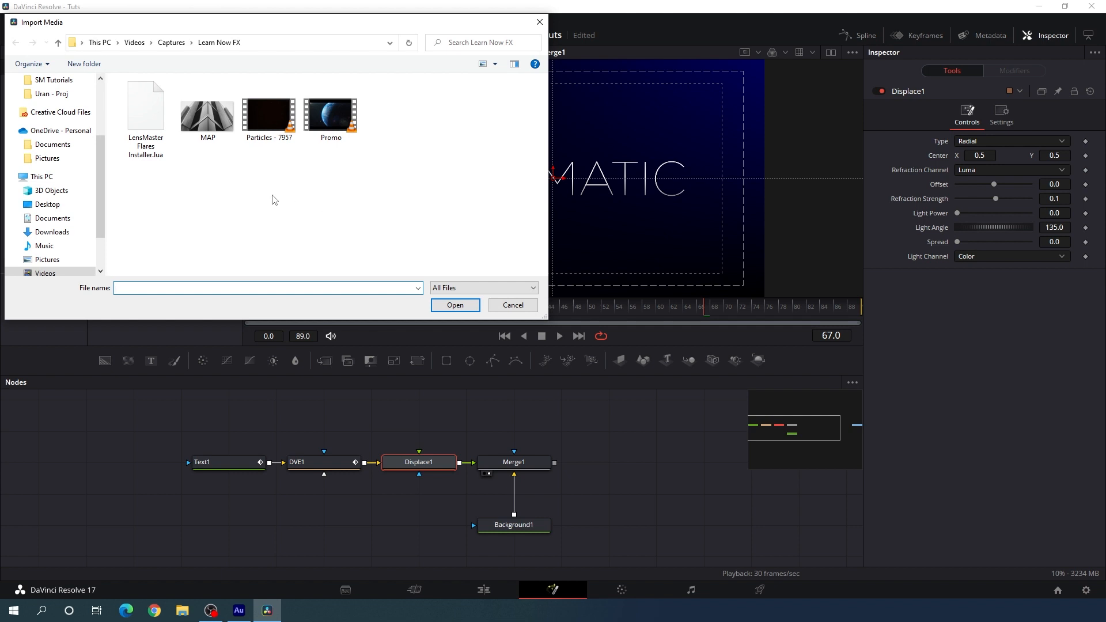
click(213, 128)
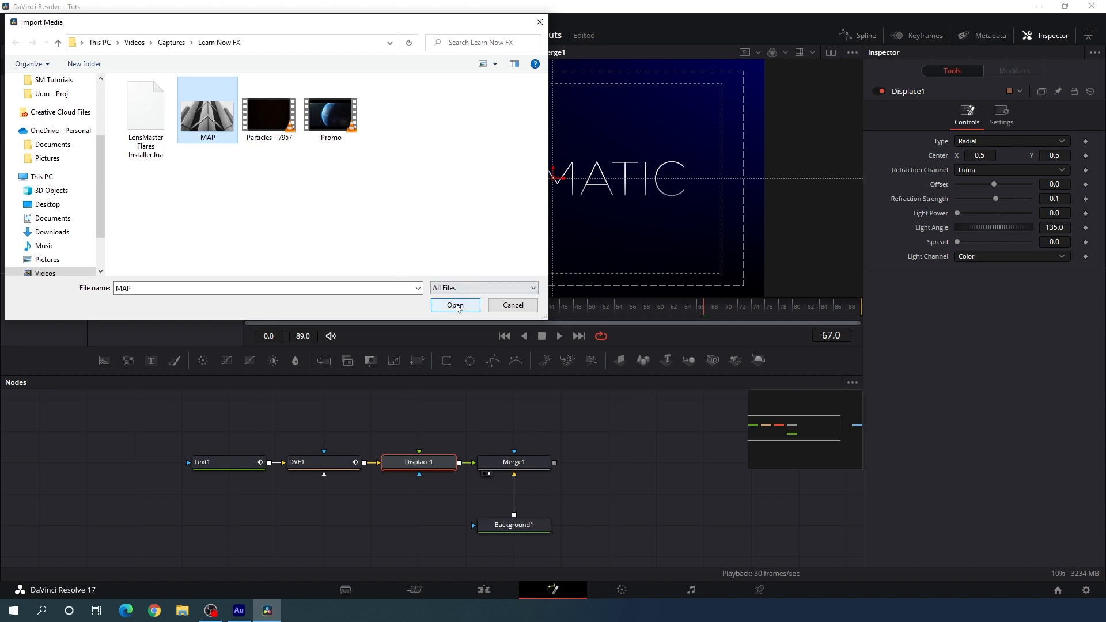
click(455, 305)
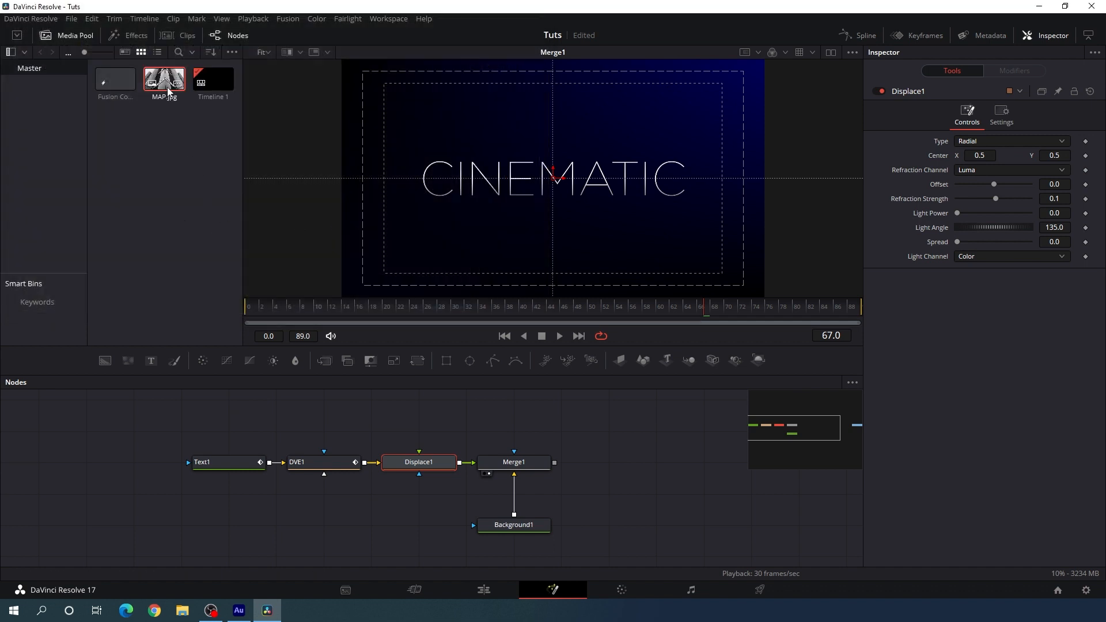
Add MAP.jpg from the media pool to the composition and rename its node MAP.
drag(164, 82, 502, 223)
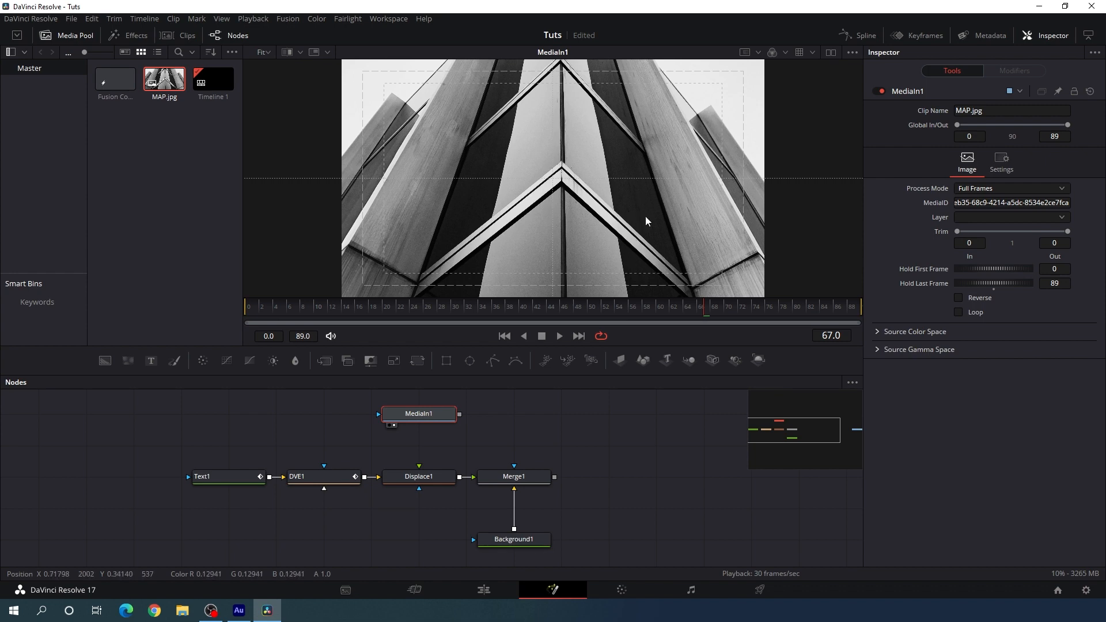
key(F2)
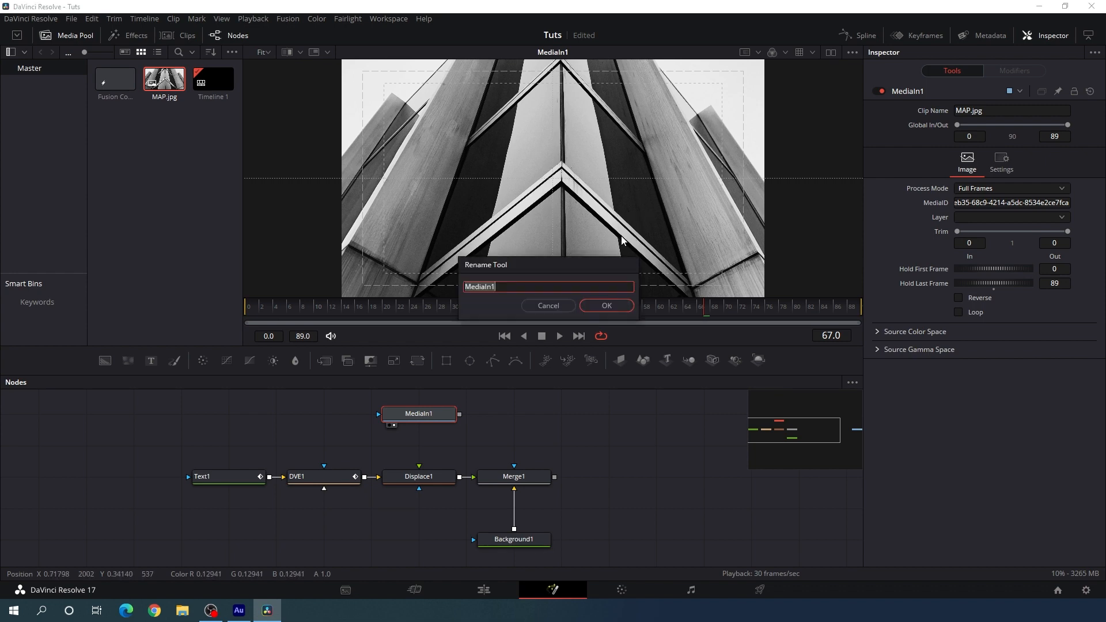
key(BackSpace)
text(MAP)
click(619, 303)
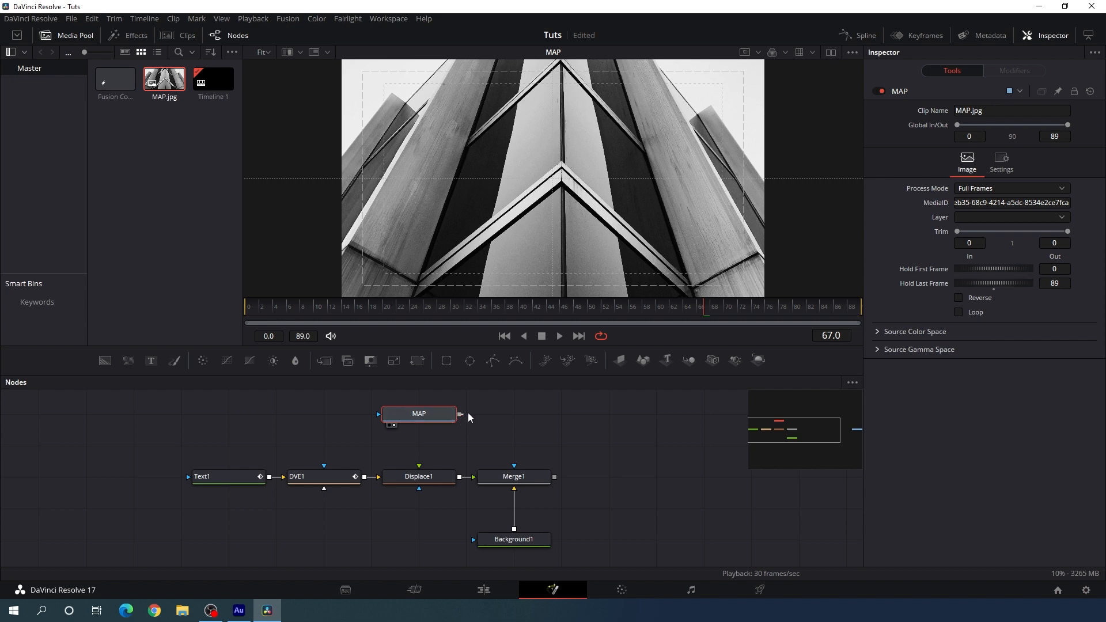
Connect the MAP node's output to Displace1 as its displacement image and show Merge1 in the viewer.
drag(461, 457, 428, 479)
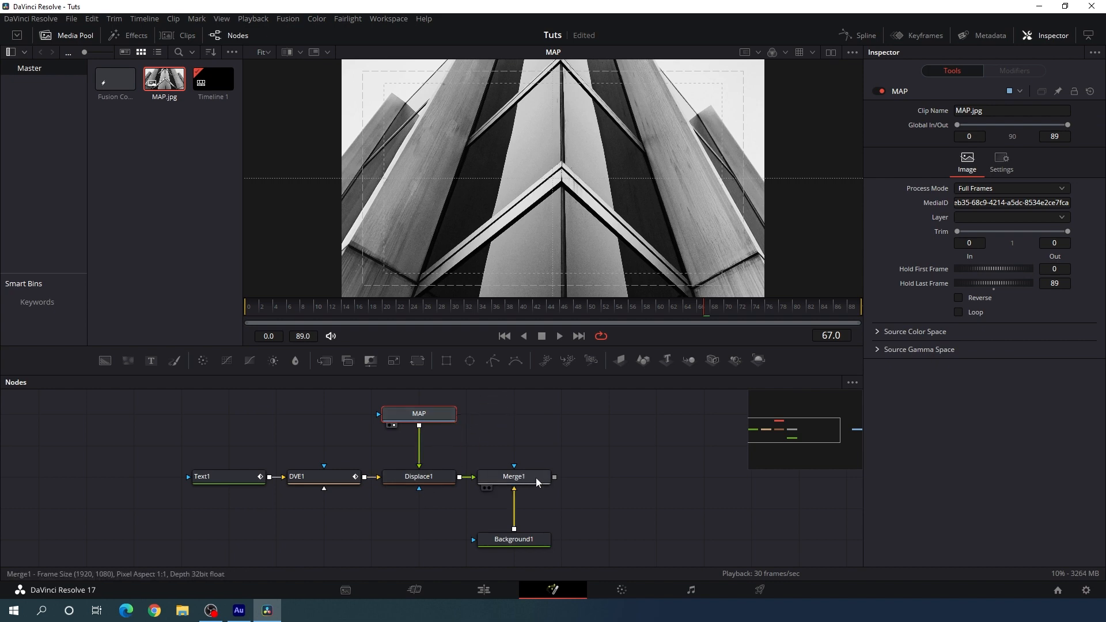
key(1)
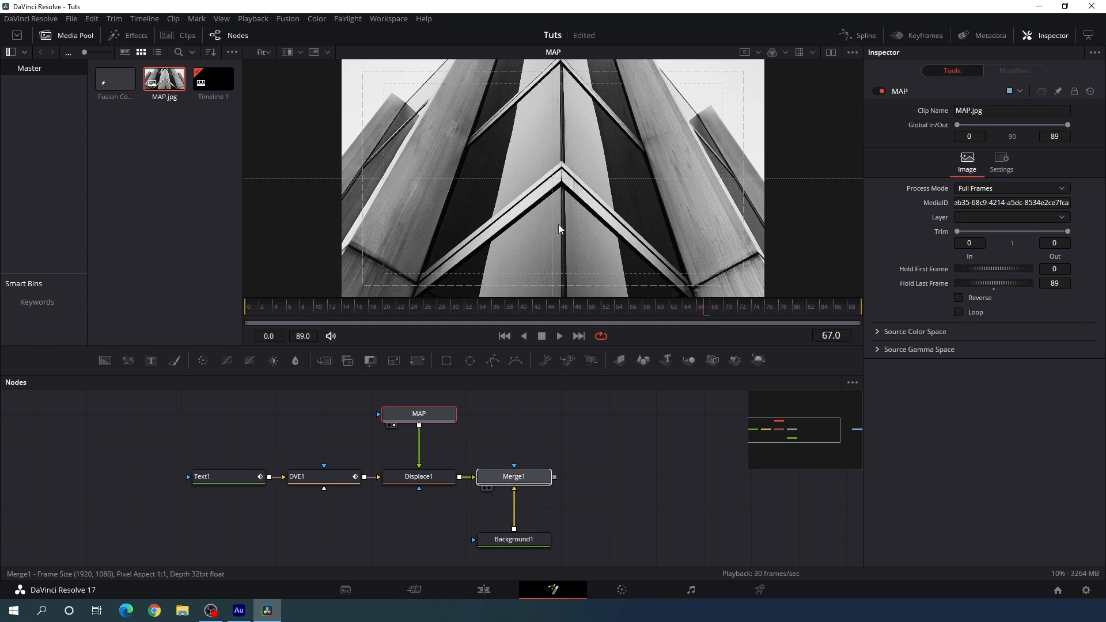
click(435, 482)
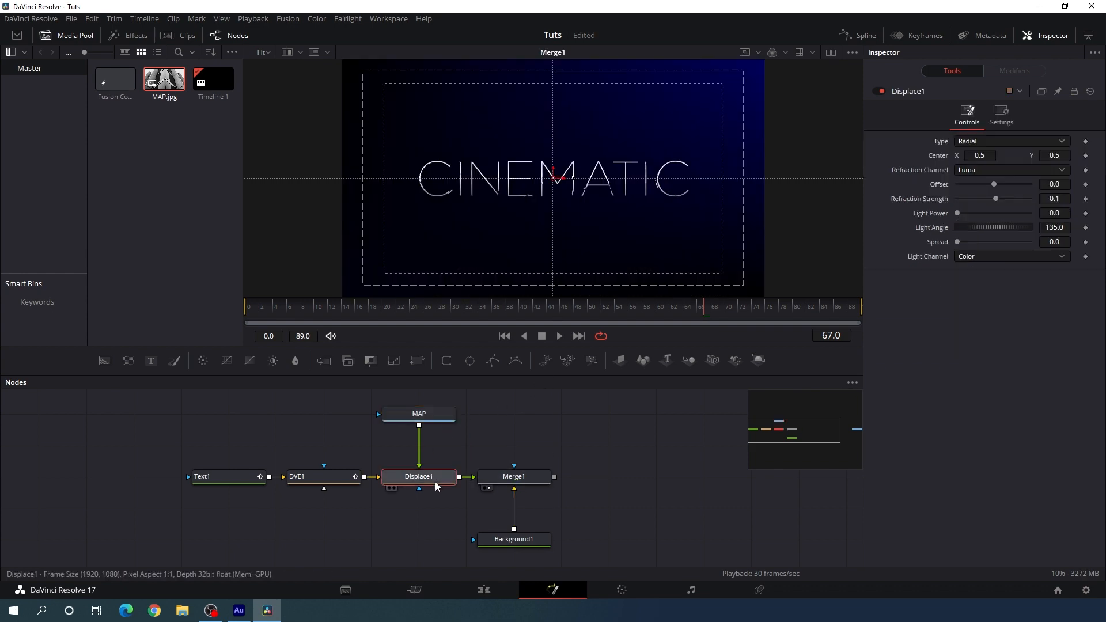
click(75, 37)
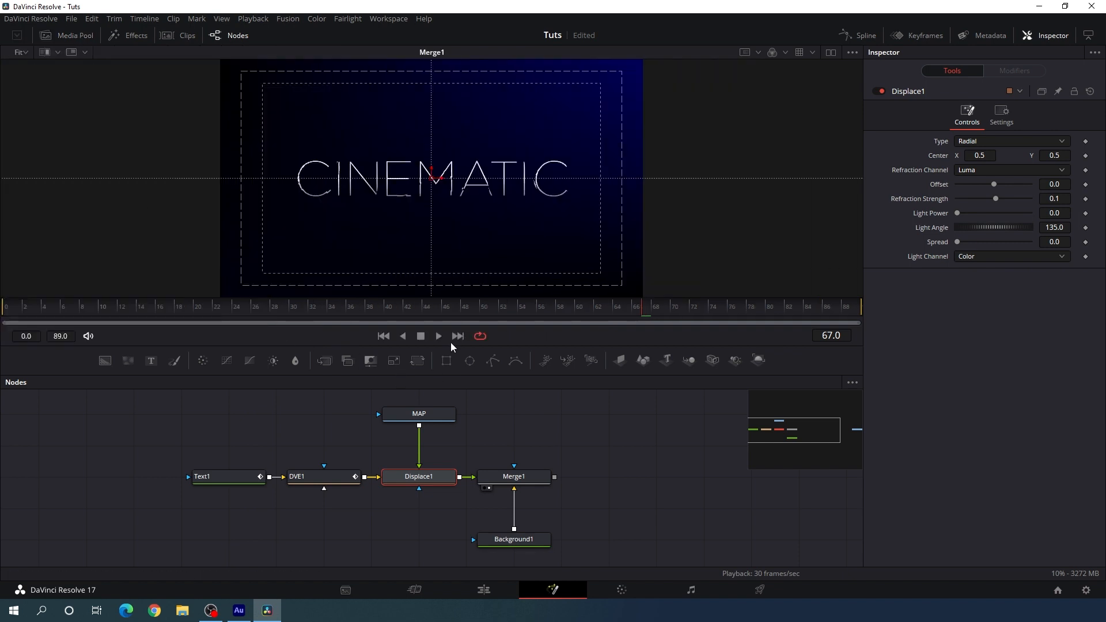
Set Displace1's Refraction Strength to 0.0 at frame 60 and animate it with a keyframe there.
drag(165, 307, 577, 314)
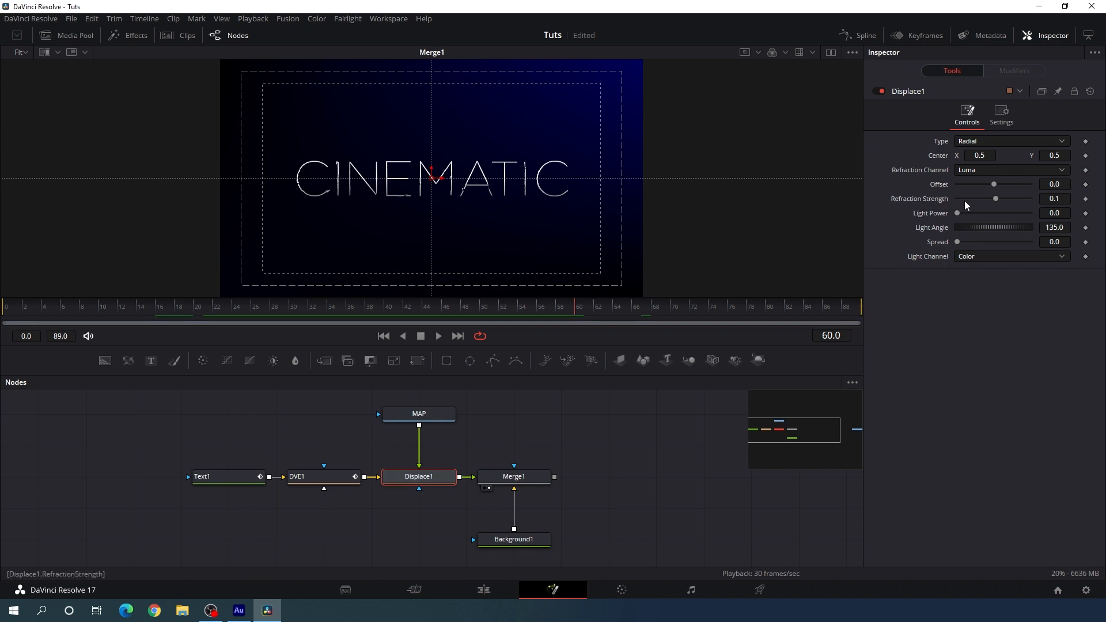
click(1058, 199)
text(0)
key(Tab)
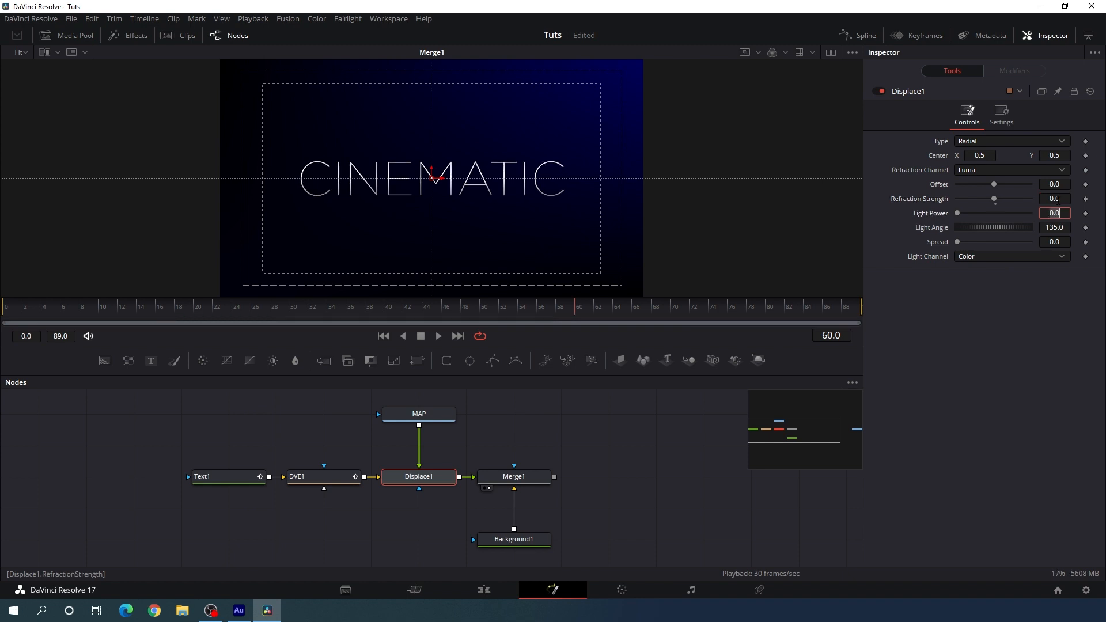
right_click(918, 198)
click(926, 229)
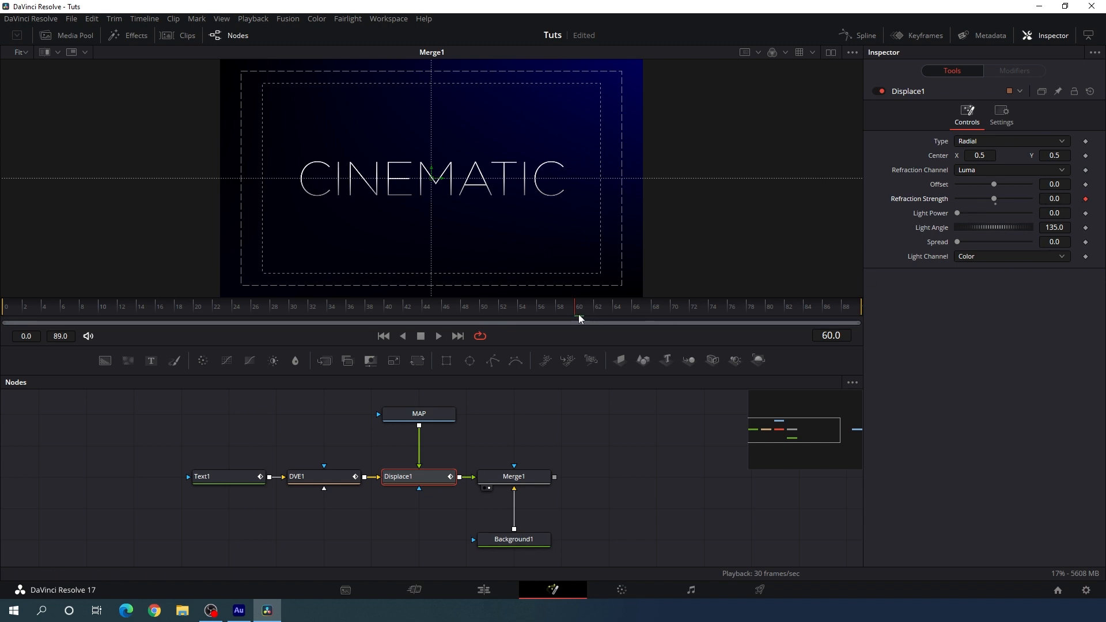
Set Displace1's Refraction Strength to 0.5 at frame 0 and play back the displacement animation.
drag(578, 310, 2, 343)
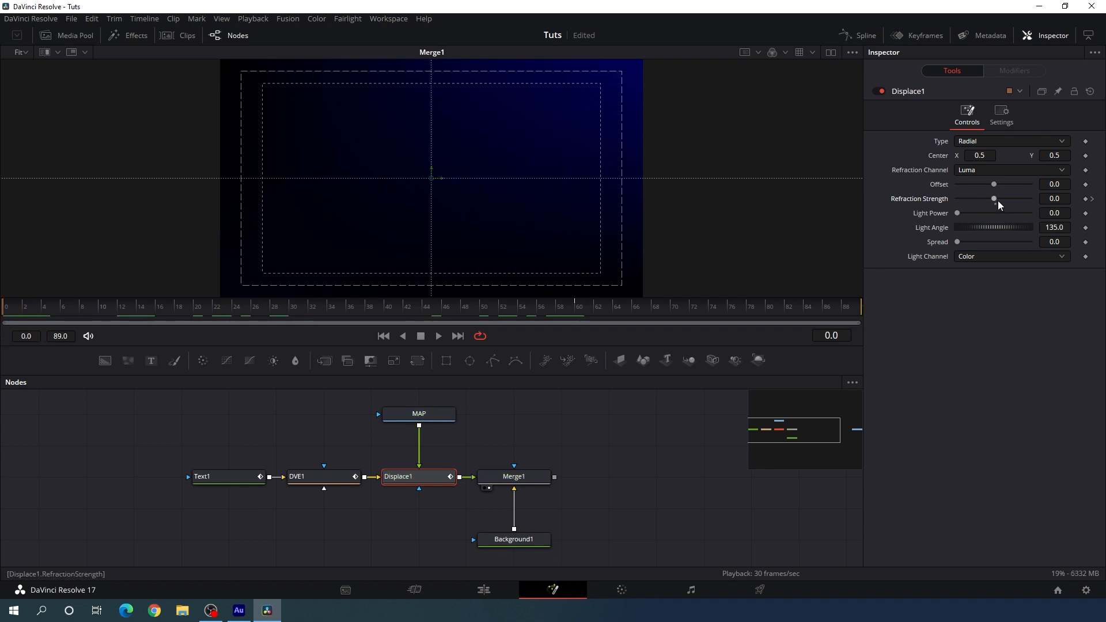
drag(995, 199, 1003, 201)
double_click(1063, 200)
text(0.5)
click(1049, 213)
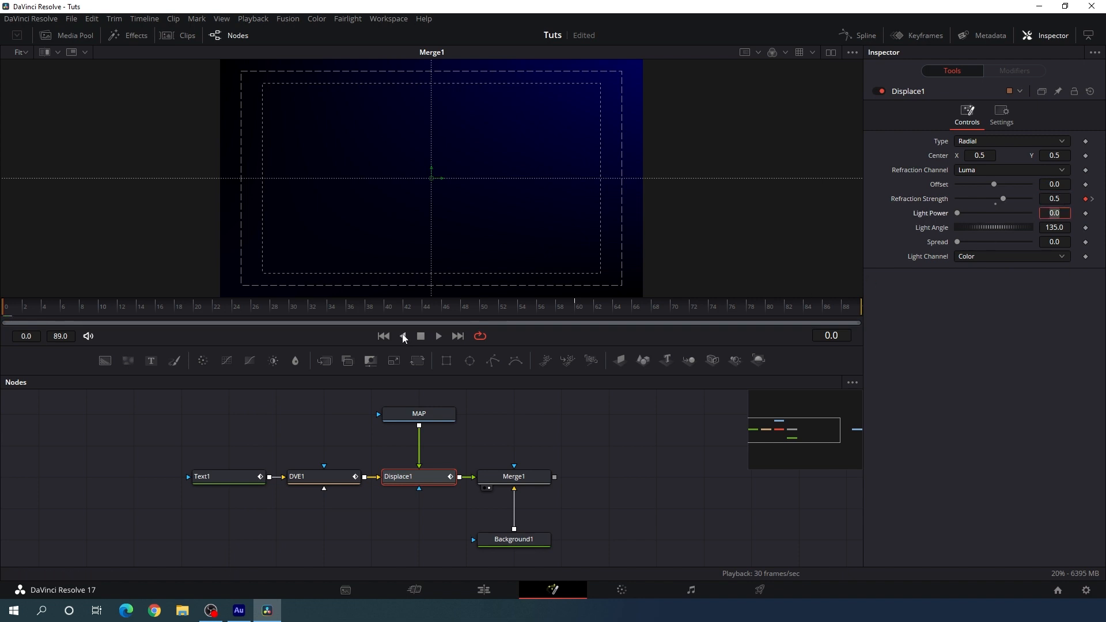
click(436, 338)
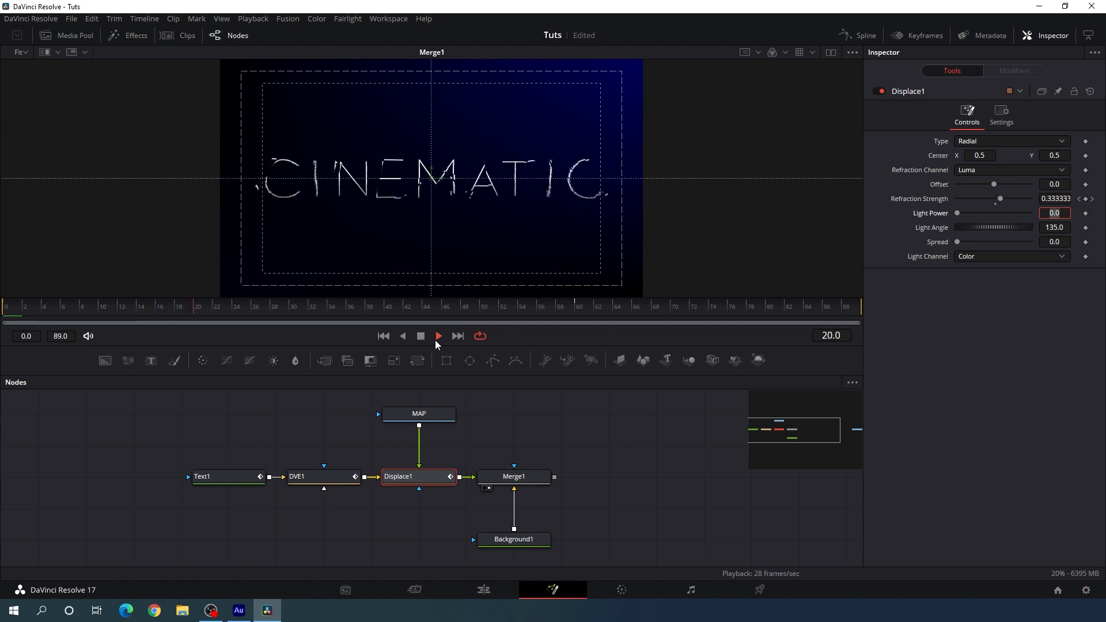
click(383, 339)
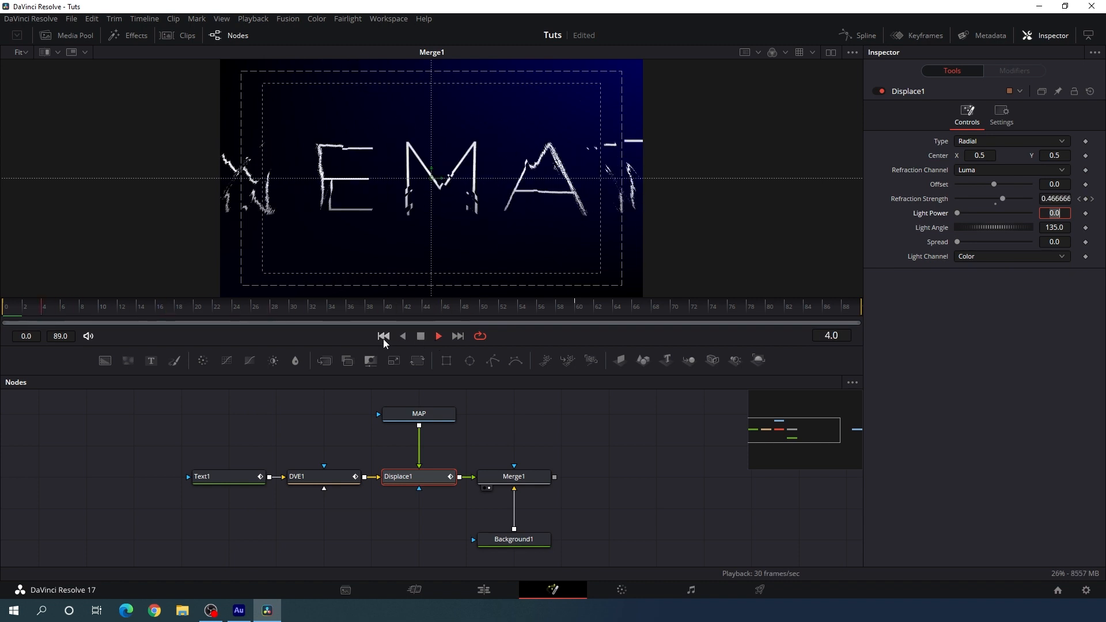
click(421, 337)
Add a keyframe at frame 75 that holds Displace1's Refraction Strength at 0.0.
drag(645, 310, 722, 309)
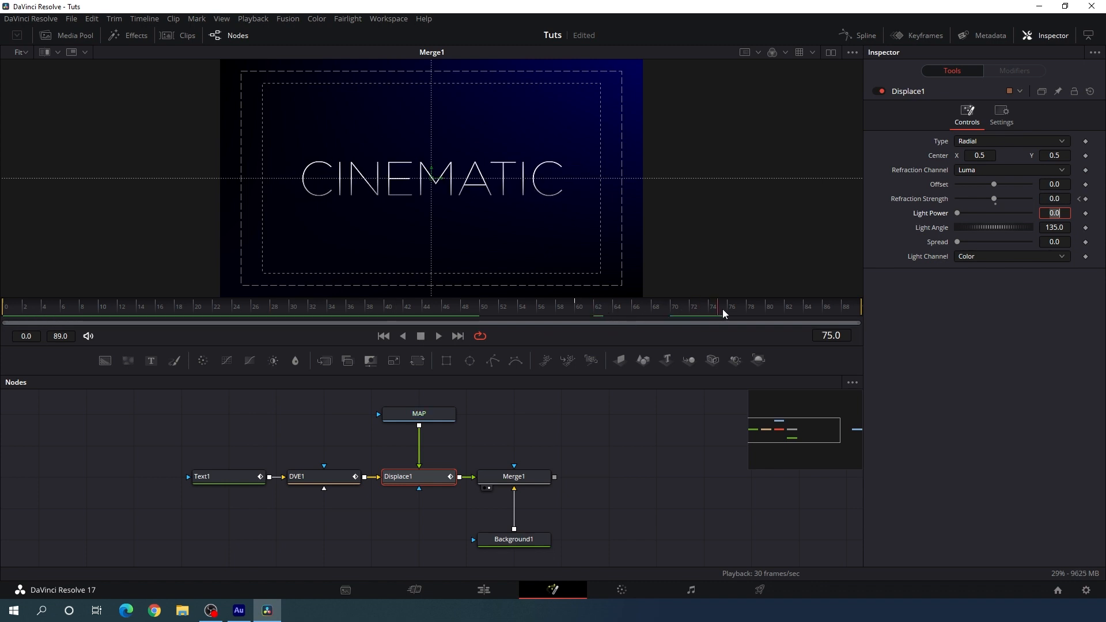
click(1086, 199)
click(1087, 199)
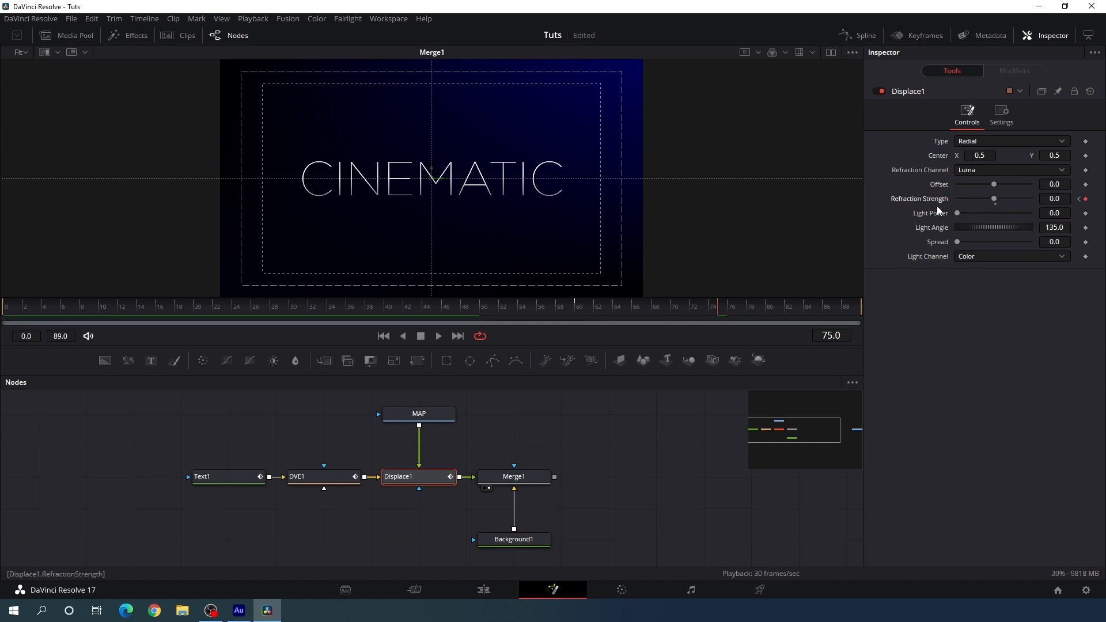
Set Displace1's Refraction Strength to -0.3 at frame 89 and play back the animation from the start.
drag(727, 312, 865, 312)
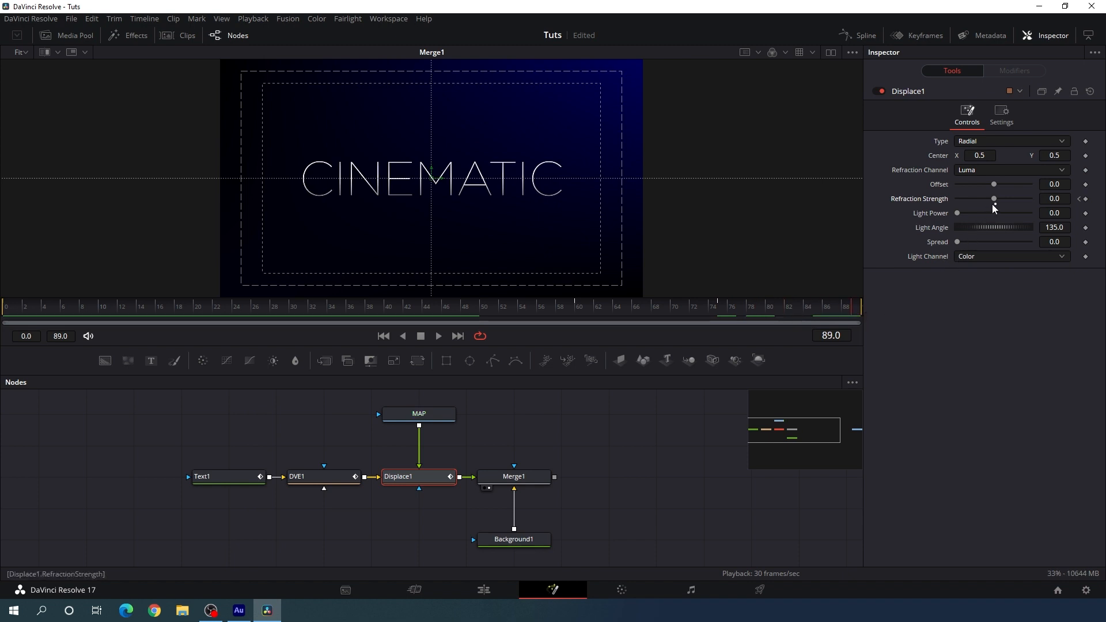
drag(994, 199, 991, 199)
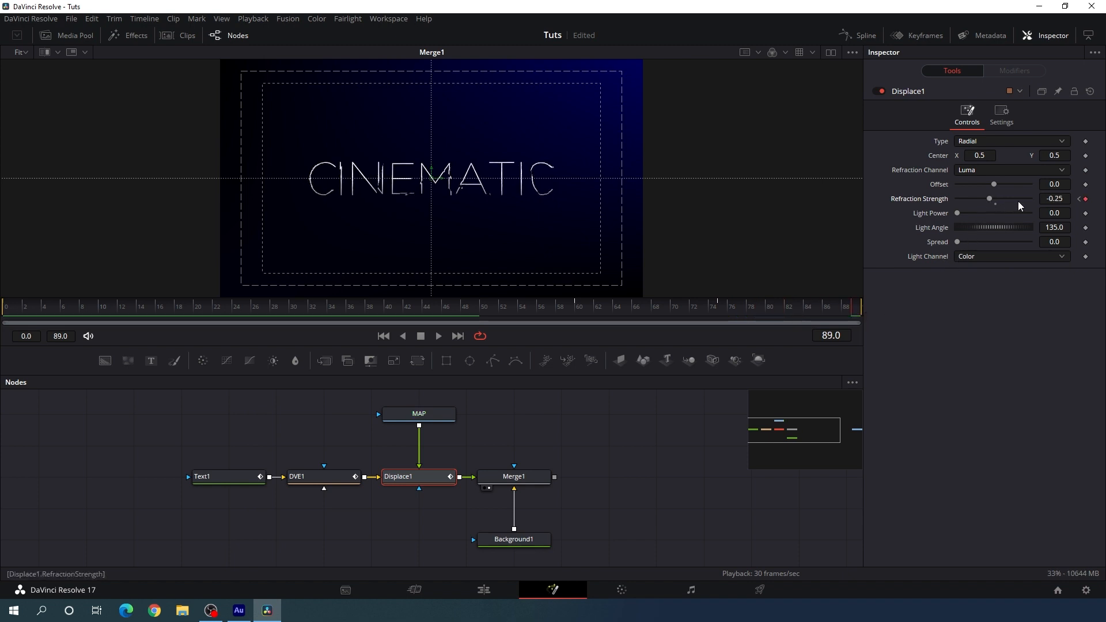
click(1055, 199)
text(-0.3)
key(Tab)
drag(720, 310, 2, 310)
click(439, 337)
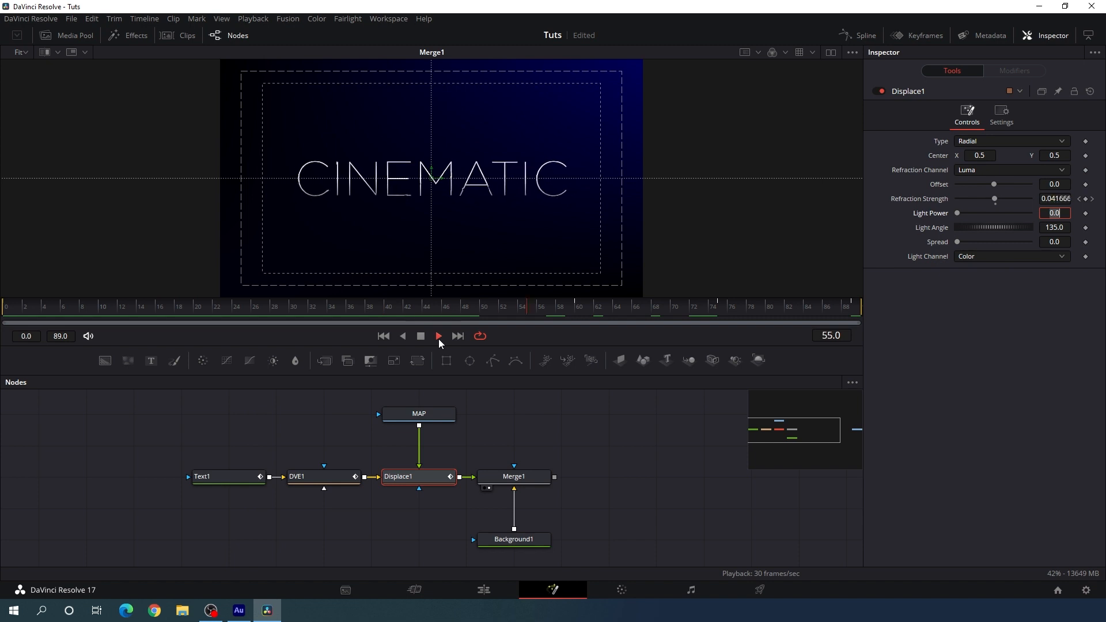
click(438, 336)
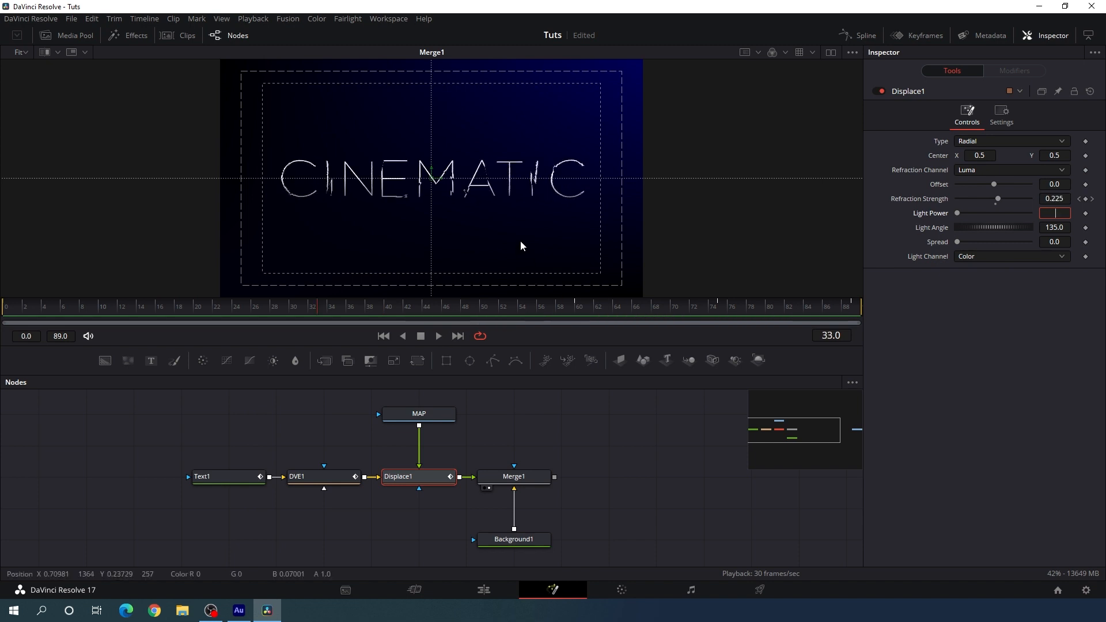
Show only Displace1's Refraction Strength curve in the Spline editor, hiding DVE1's curve, and fit it to view.
click(859, 35)
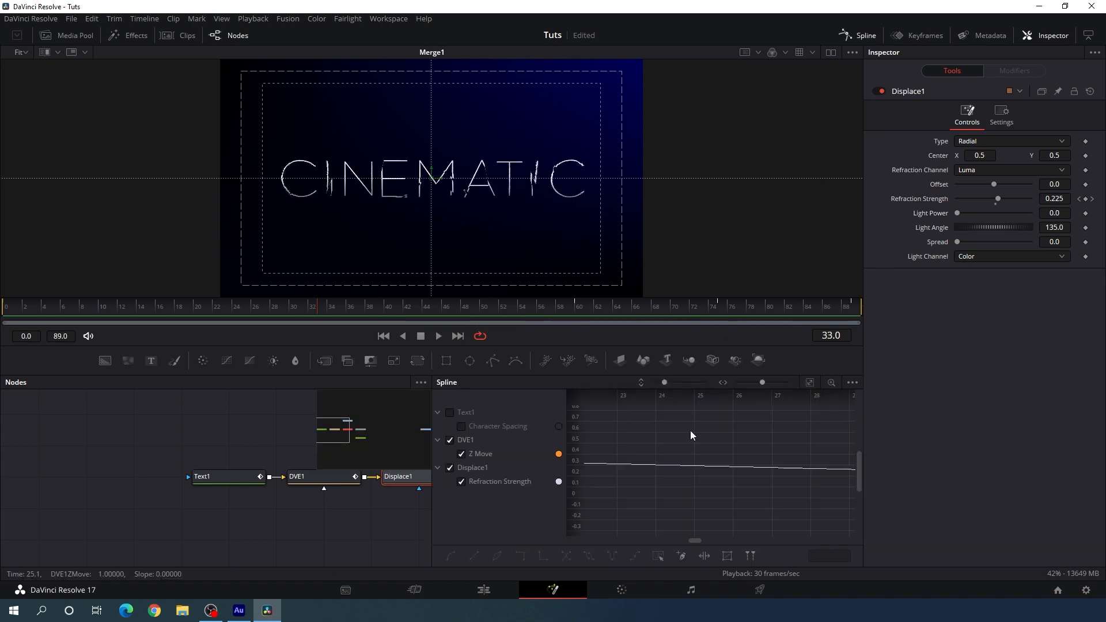
key(ctrl+f)
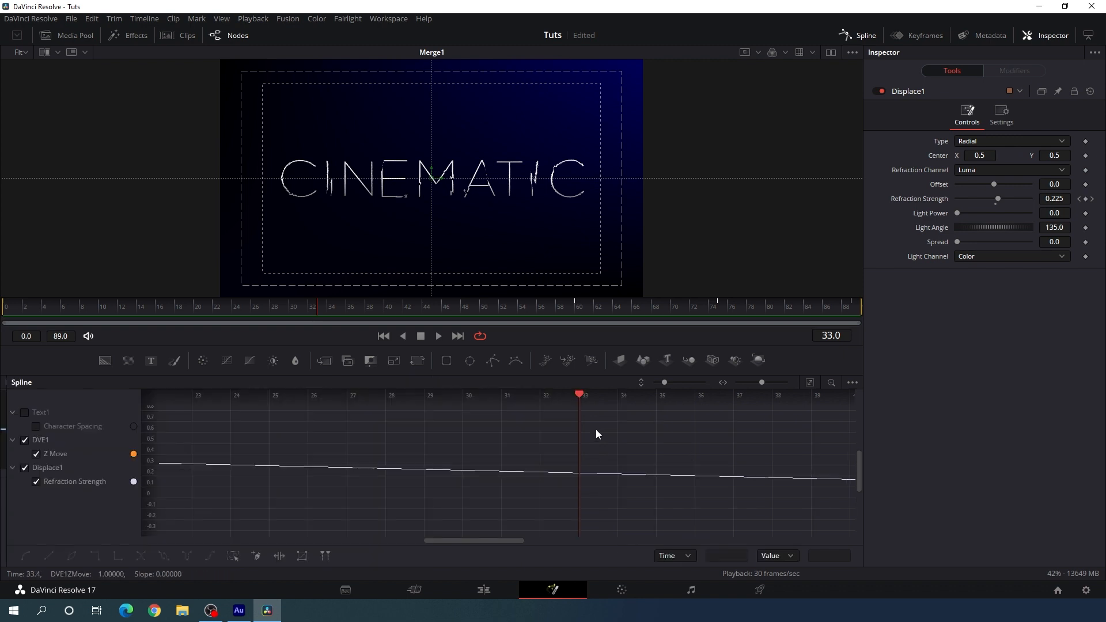
click(26, 441)
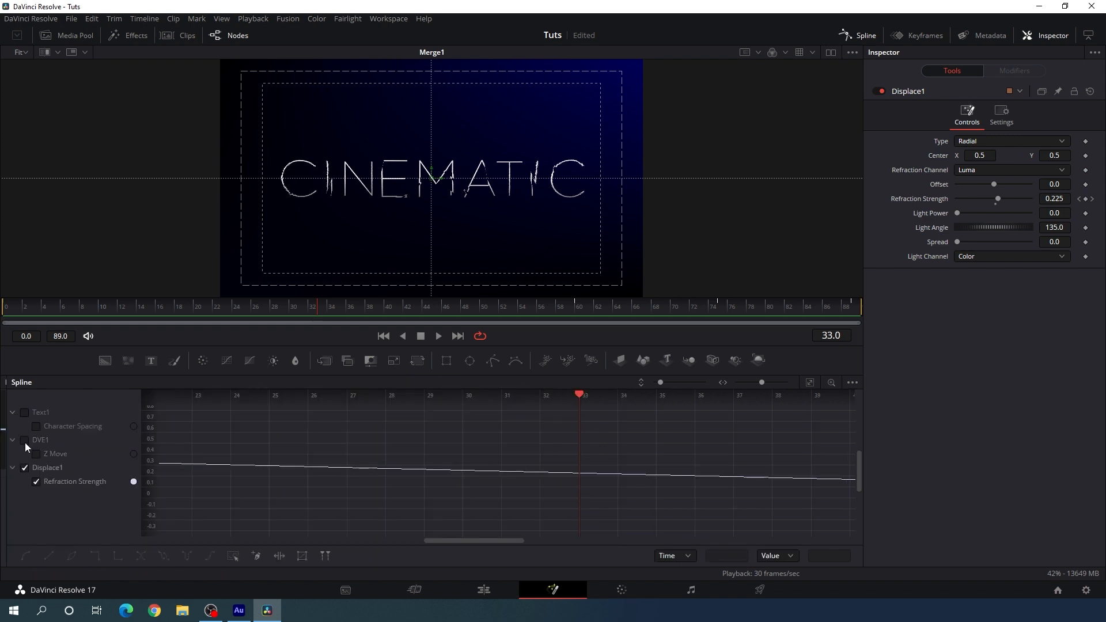
click(36, 481)
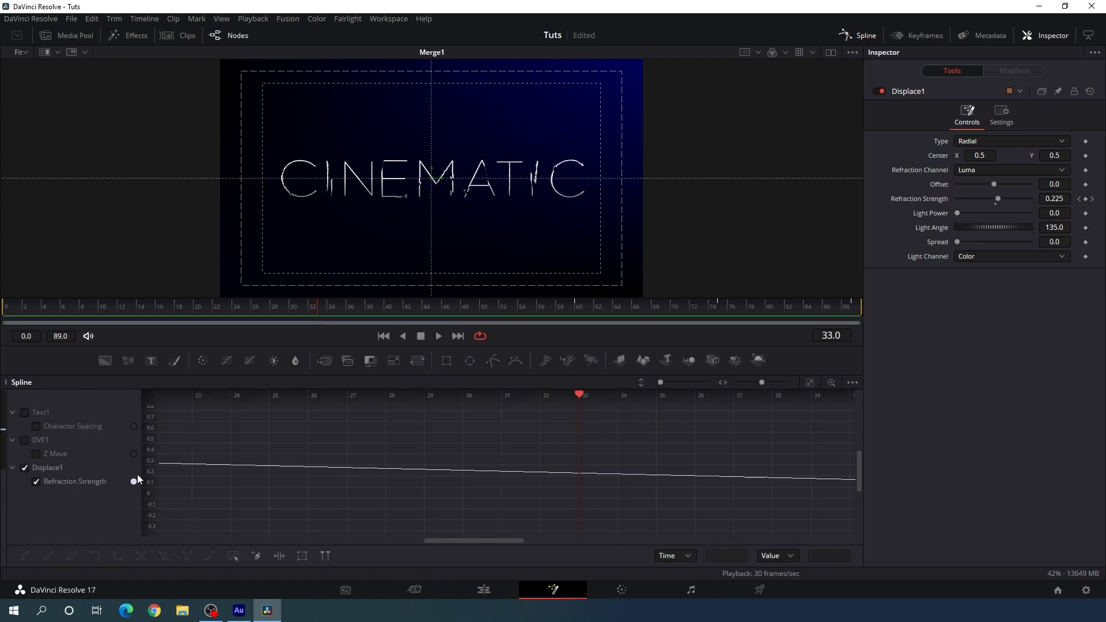
click(812, 384)
Smooth the Refraction Strength keyframes at frames 0, 60, 75 and 89, preview the eased displacement, and close the Spline editor.
drag(208, 413, 616, 506)
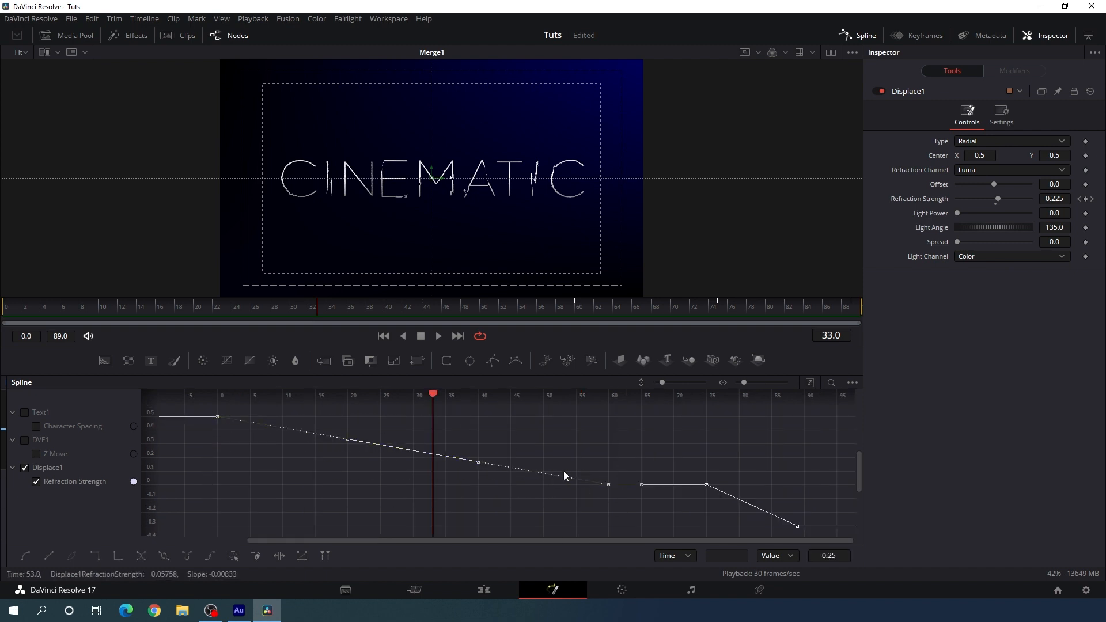
key(shift+s)
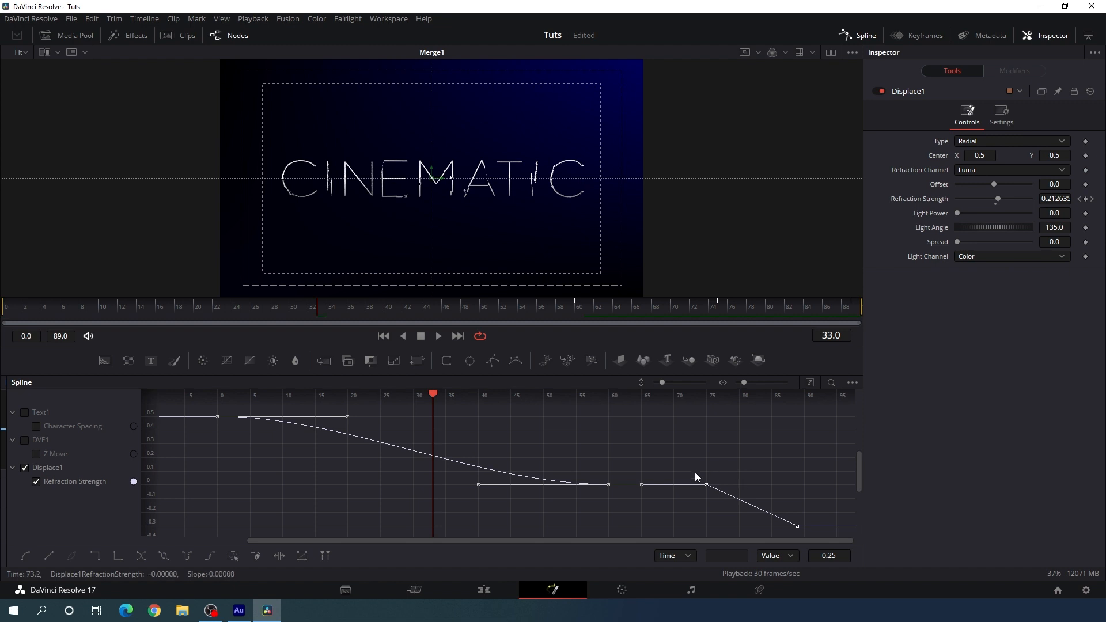
drag(693, 469, 809, 530)
key(shift+s)
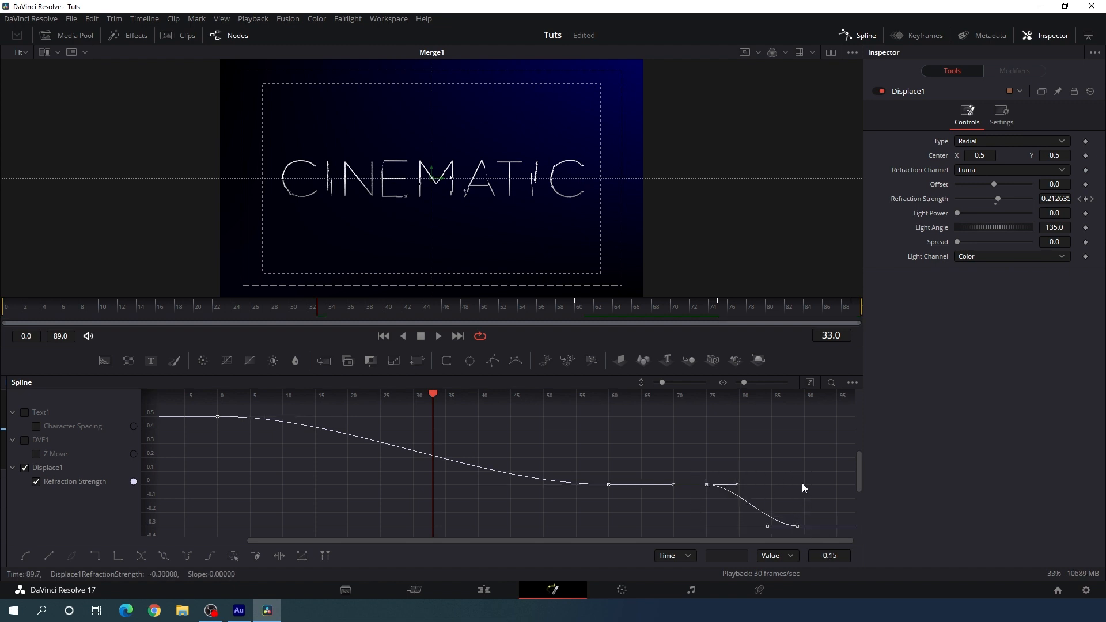
click(385, 337)
key(space)
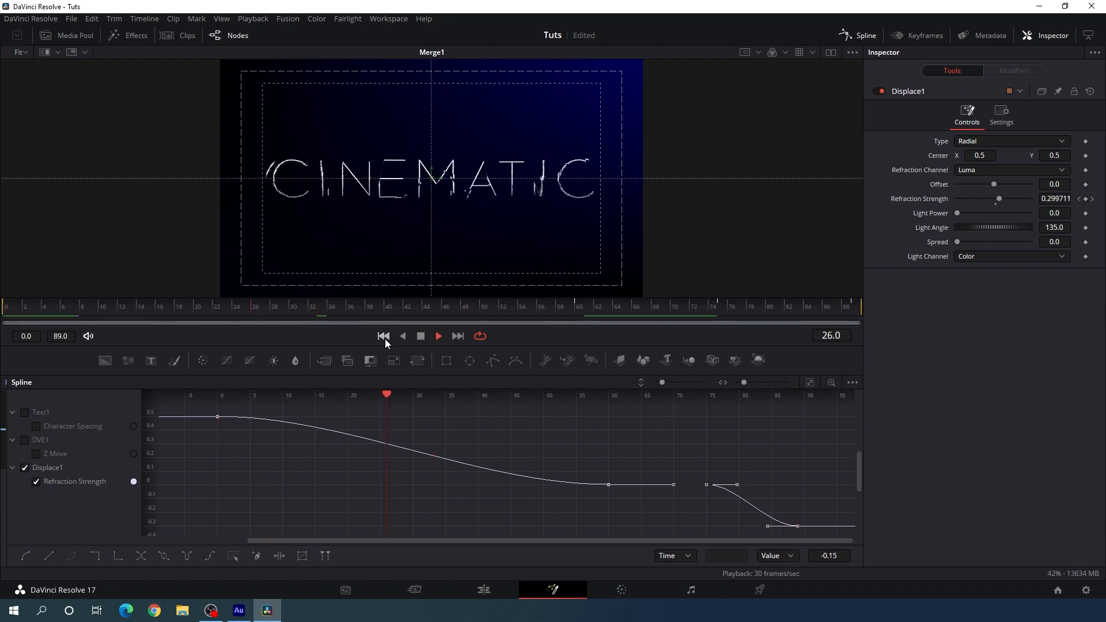
key(space)
click(865, 38)
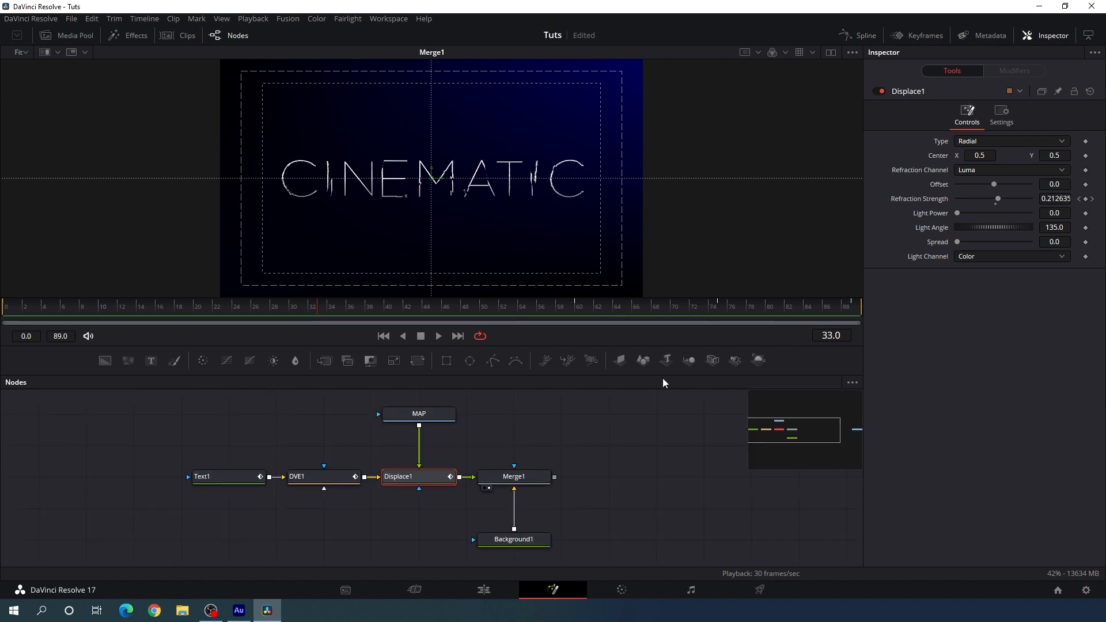
Add a LensMasterFlares node, feed Merge1's output into it, and show it in the viewer.
drag(623, 448, 569, 430)
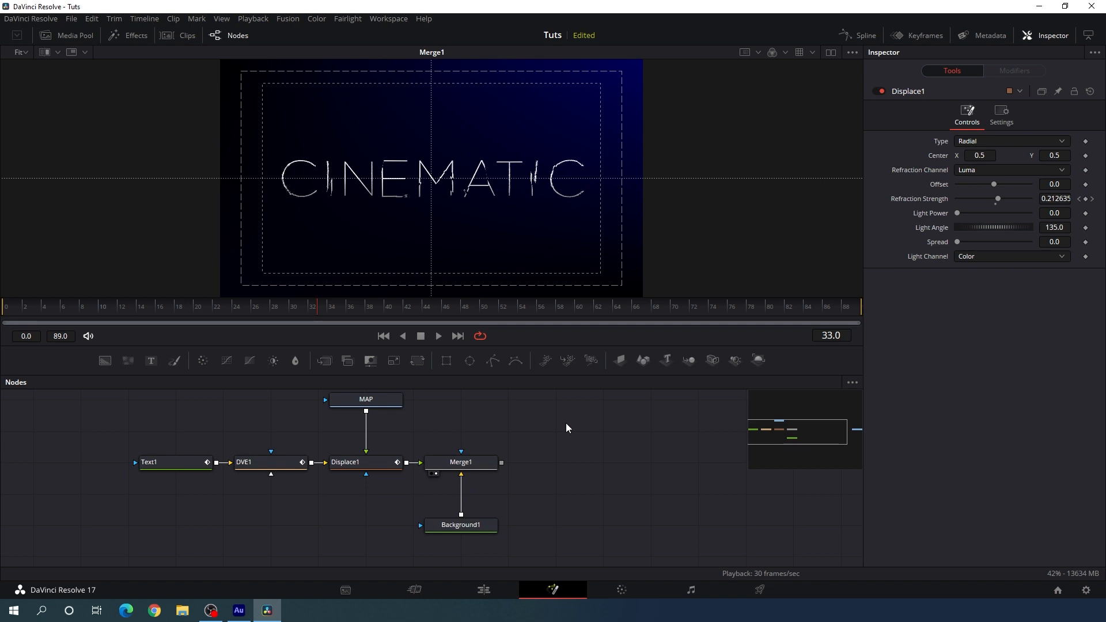
key(shift+space)
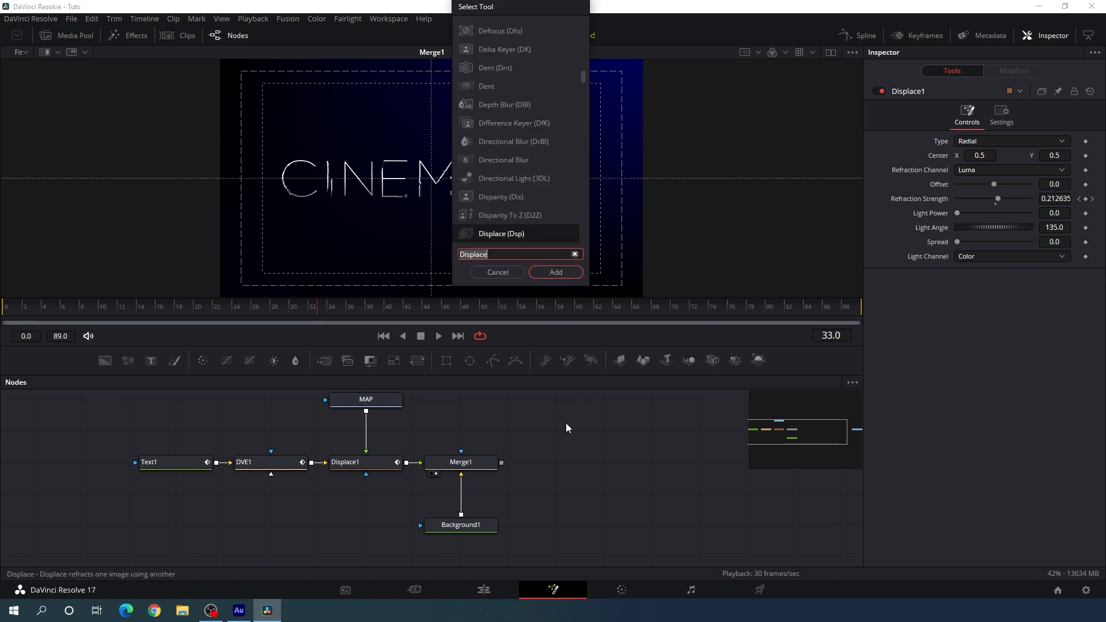
key(BackSpace)
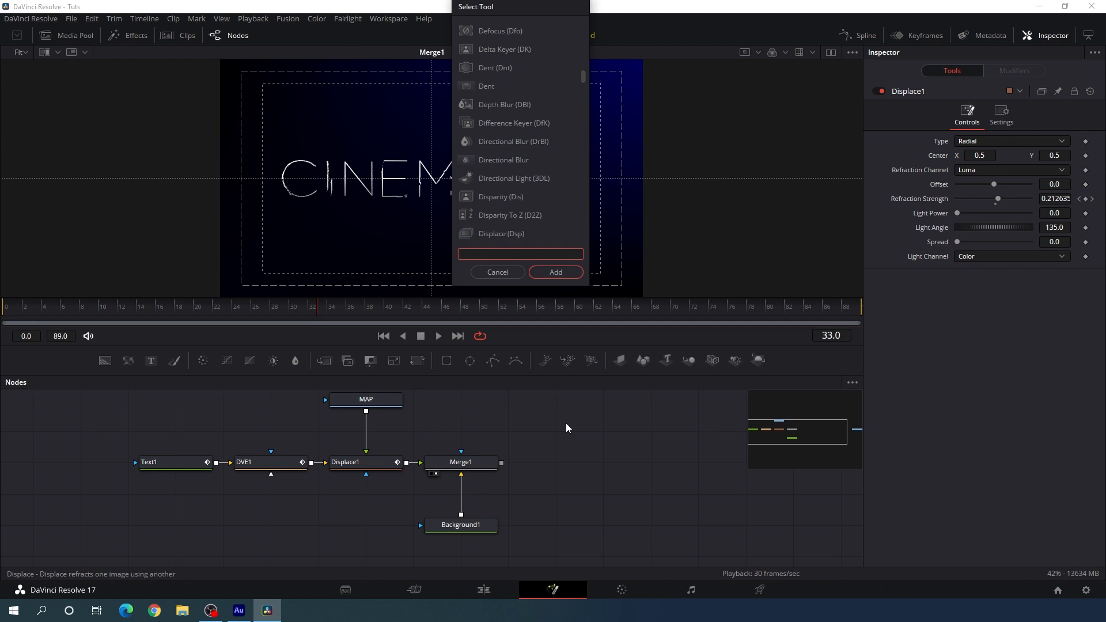
text(lens)
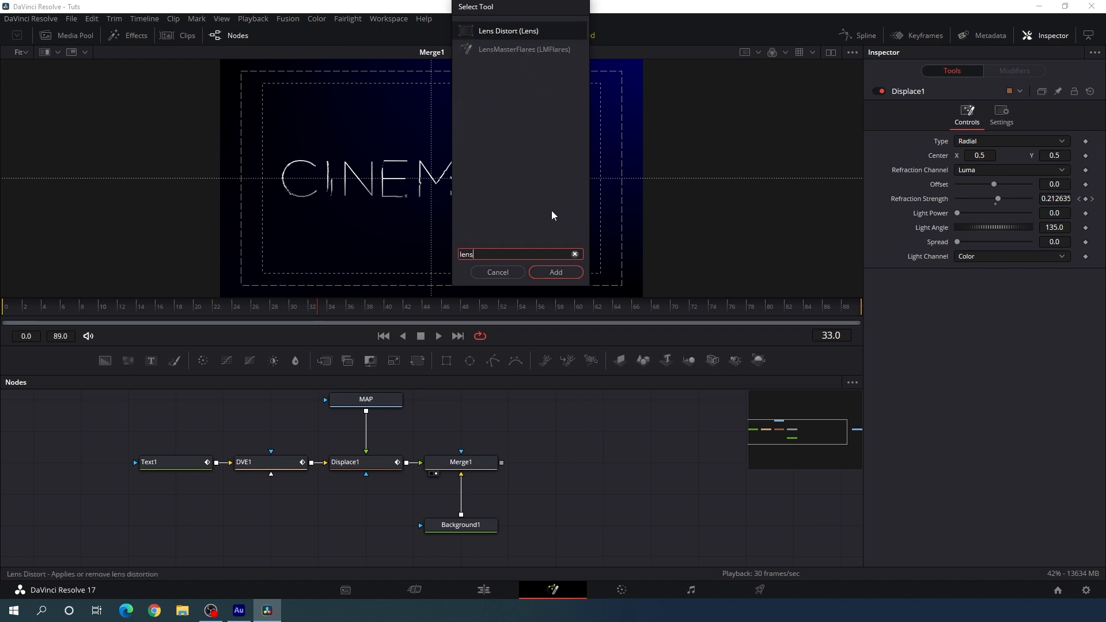
click(542, 50)
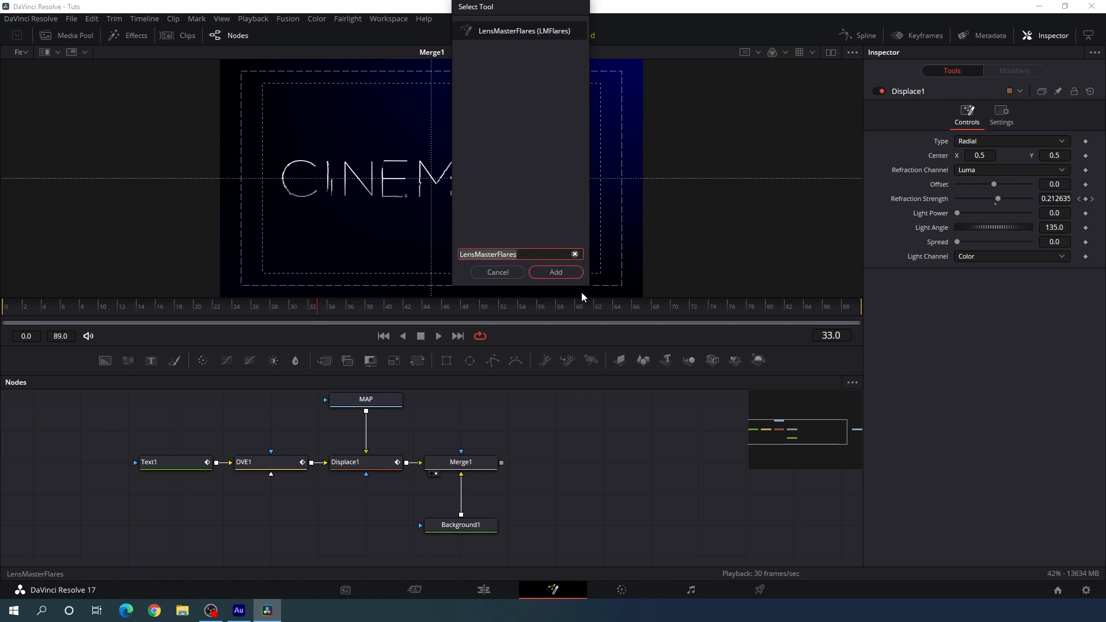
click(563, 272)
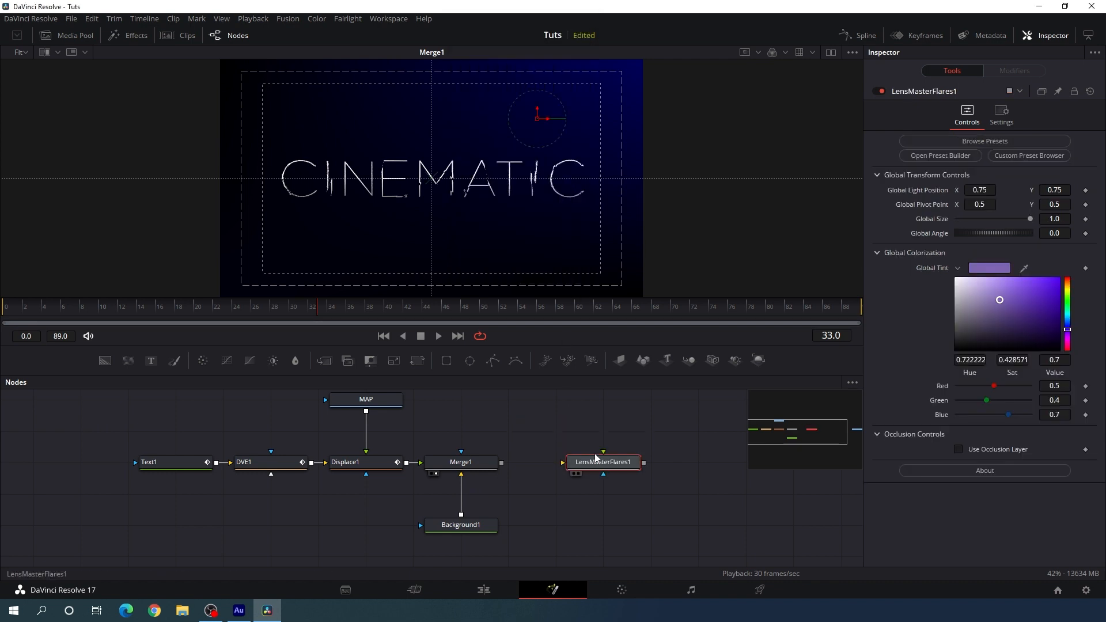
drag(502, 462, 604, 468)
key(1)
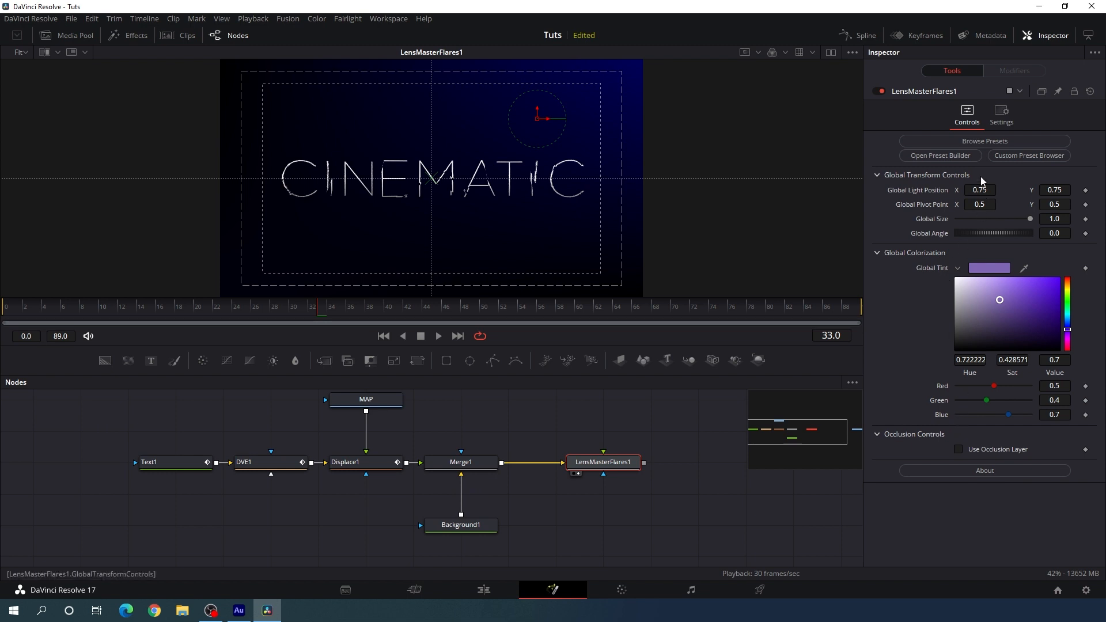
Add the Headlight preset from the Utility category of the LensMaster Flares presets and show the Headlight node in the viewer.
click(988, 140)
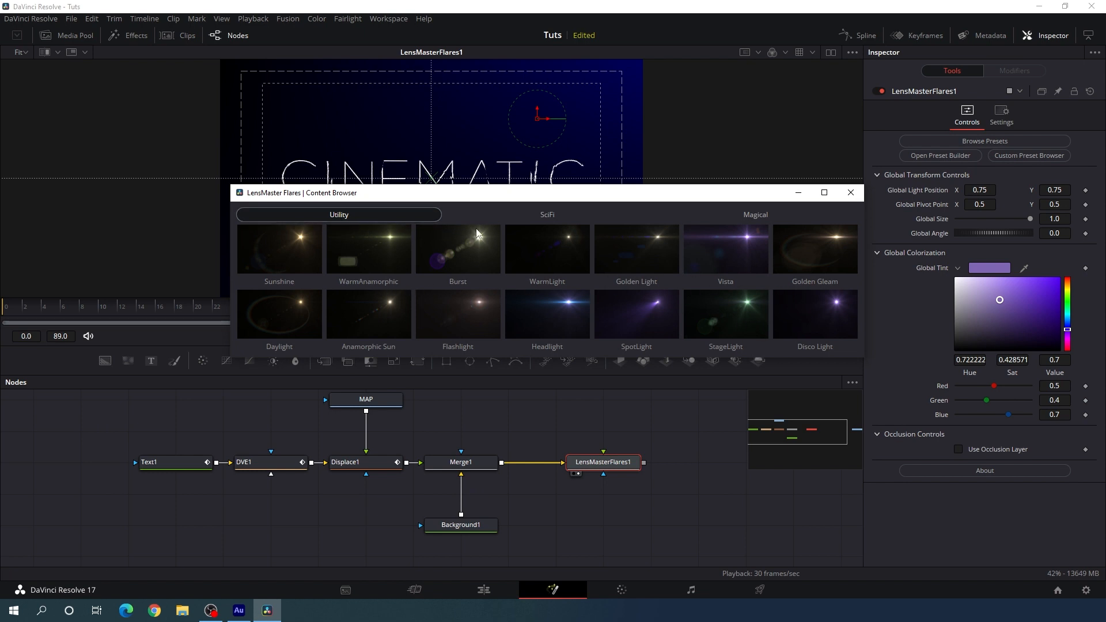
click(545, 215)
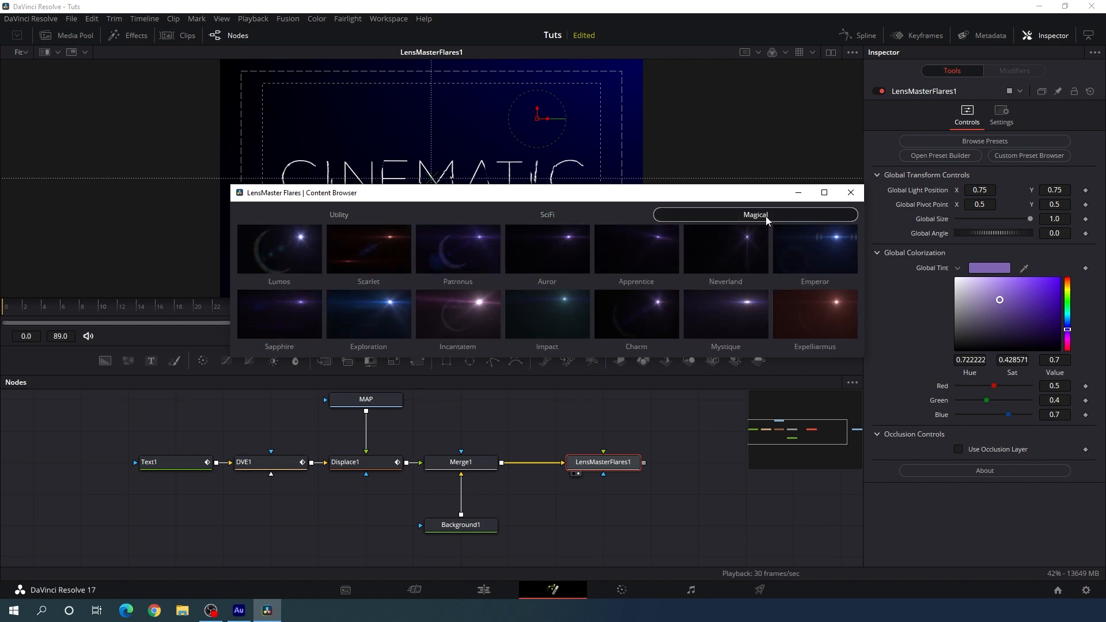
click(352, 216)
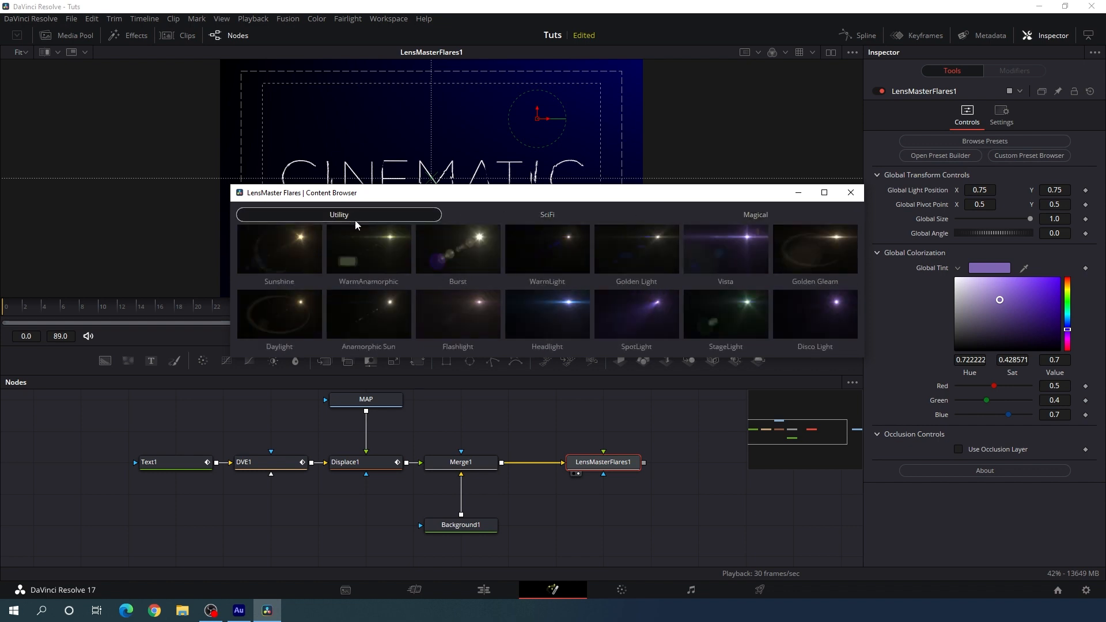
click(565, 309)
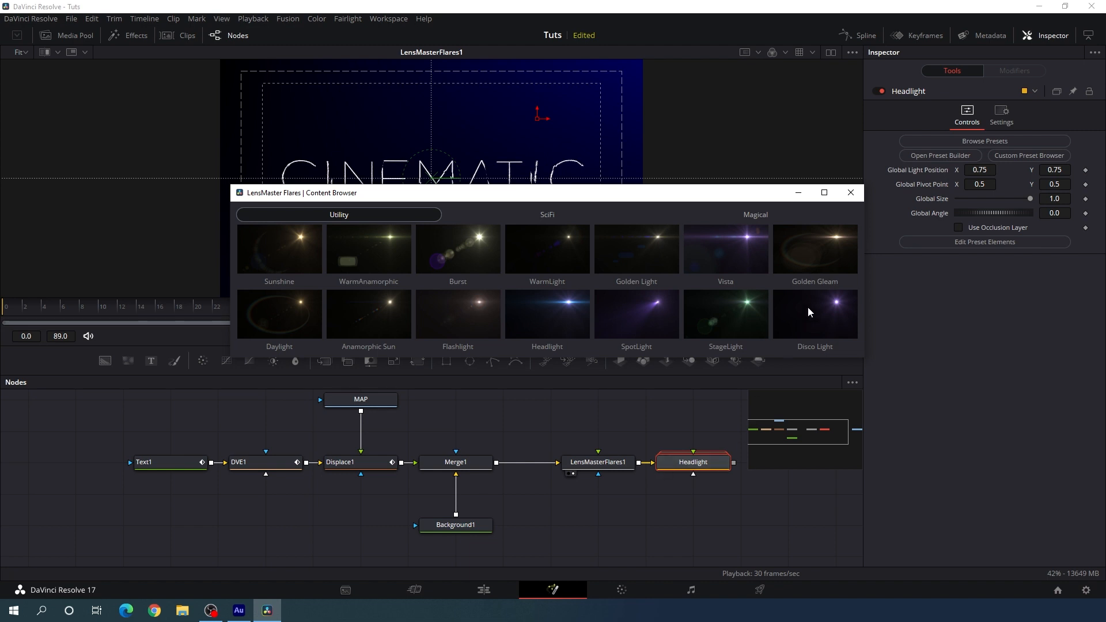
click(848, 199)
drag(652, 438, 516, 438)
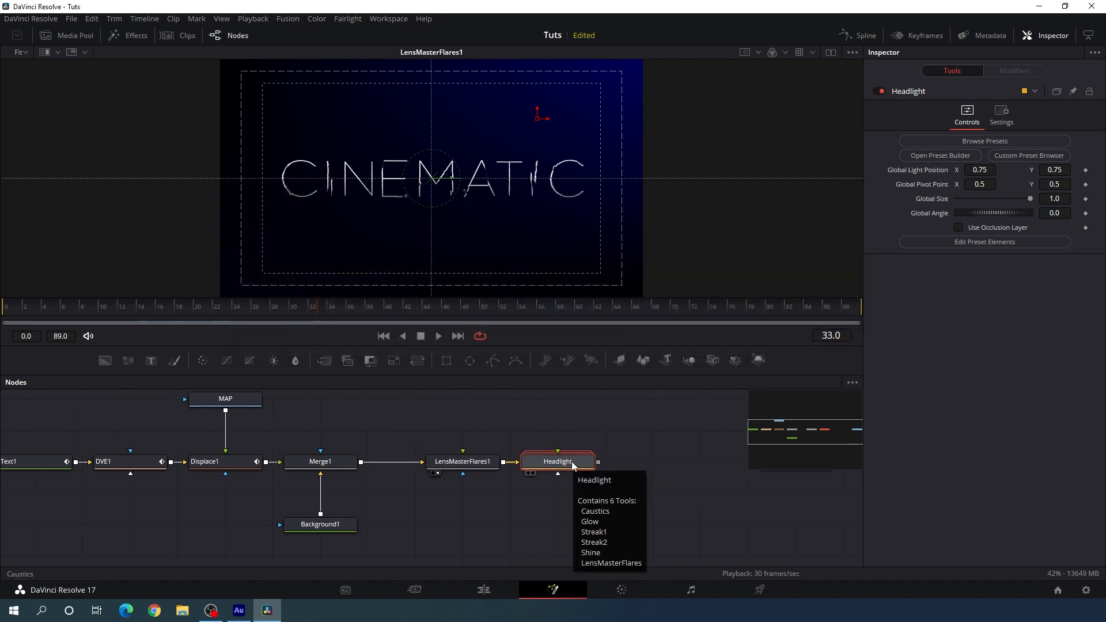
drag(573, 464, 587, 203)
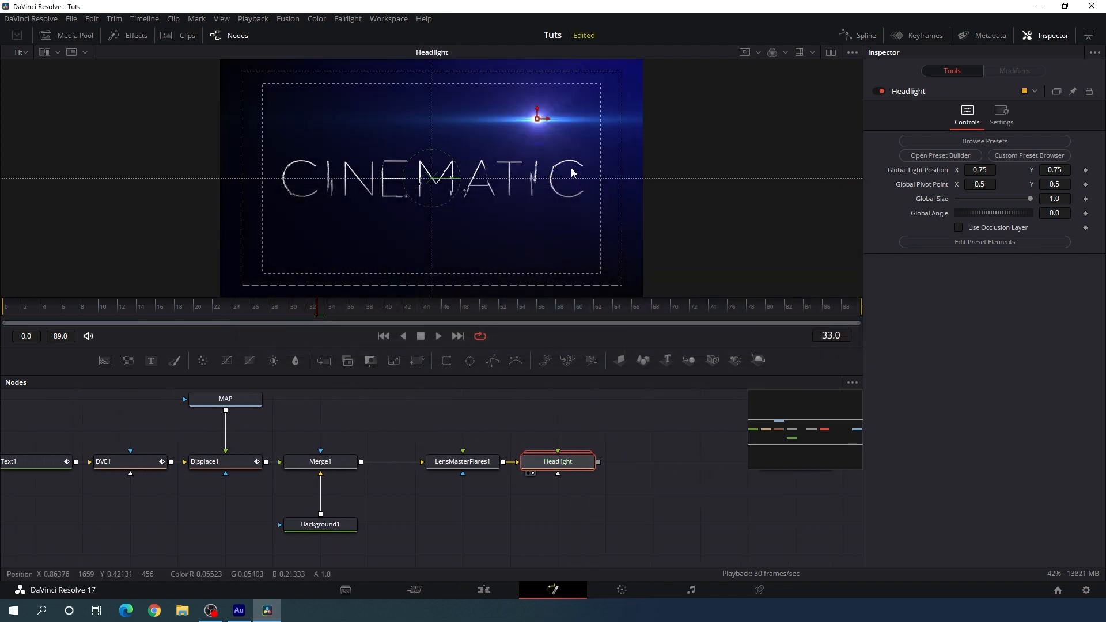
Move Headlight's Global Light Position just outside the image's right edge, level with the title, at about X 1.01, Y 0.50.
drag(544, 120, 534, 182)
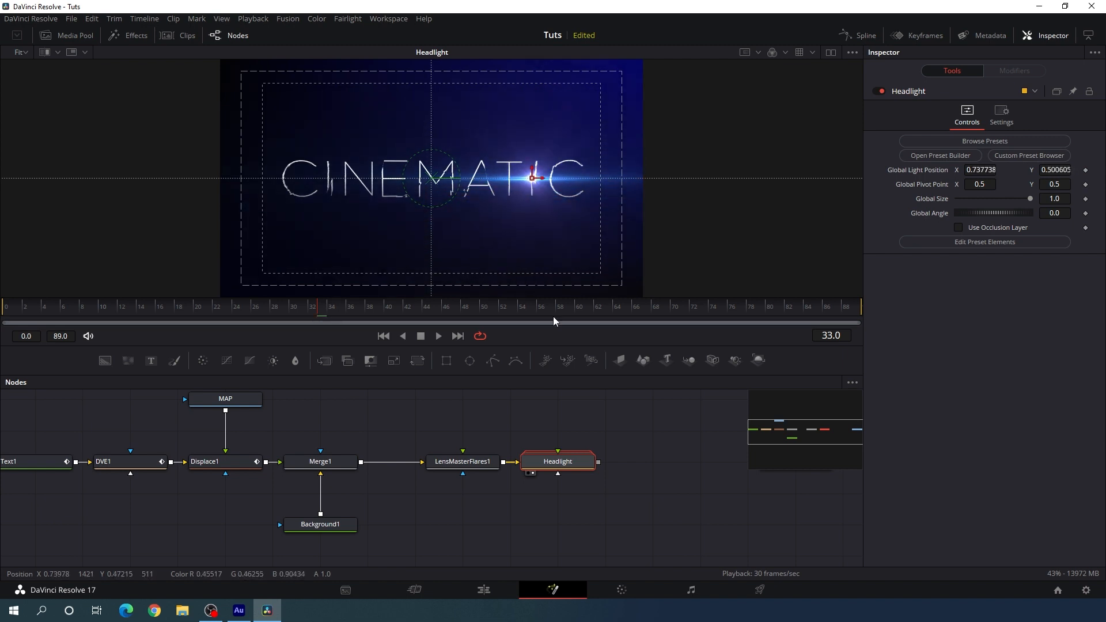
drag(588, 443, 582, 393)
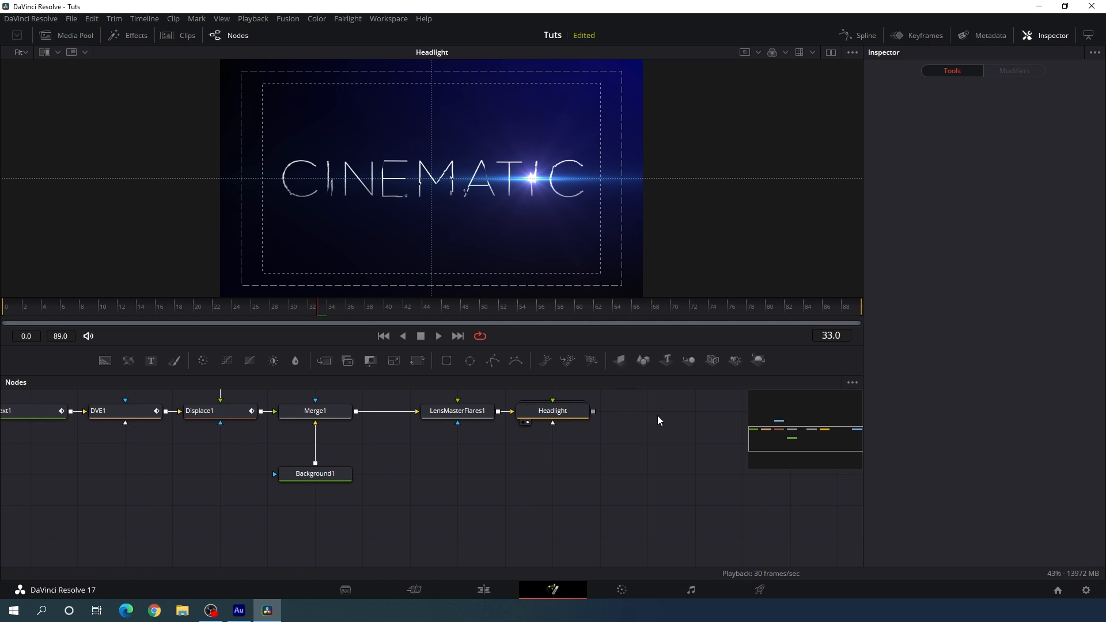
drag(658, 416, 599, 442)
click(499, 442)
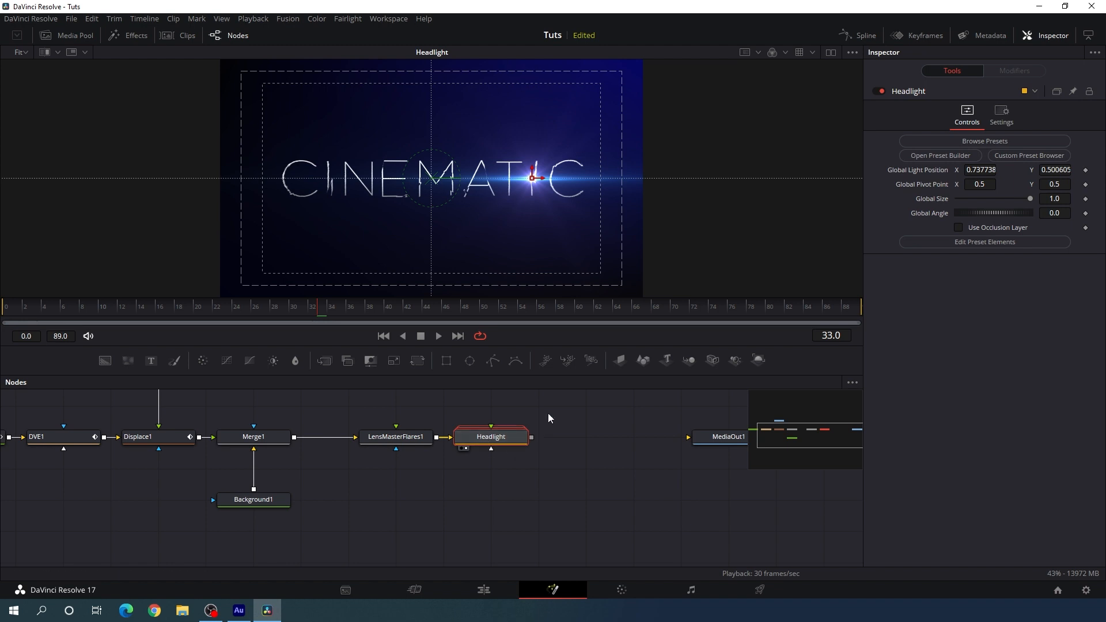
drag(545, 178, 660, 175)
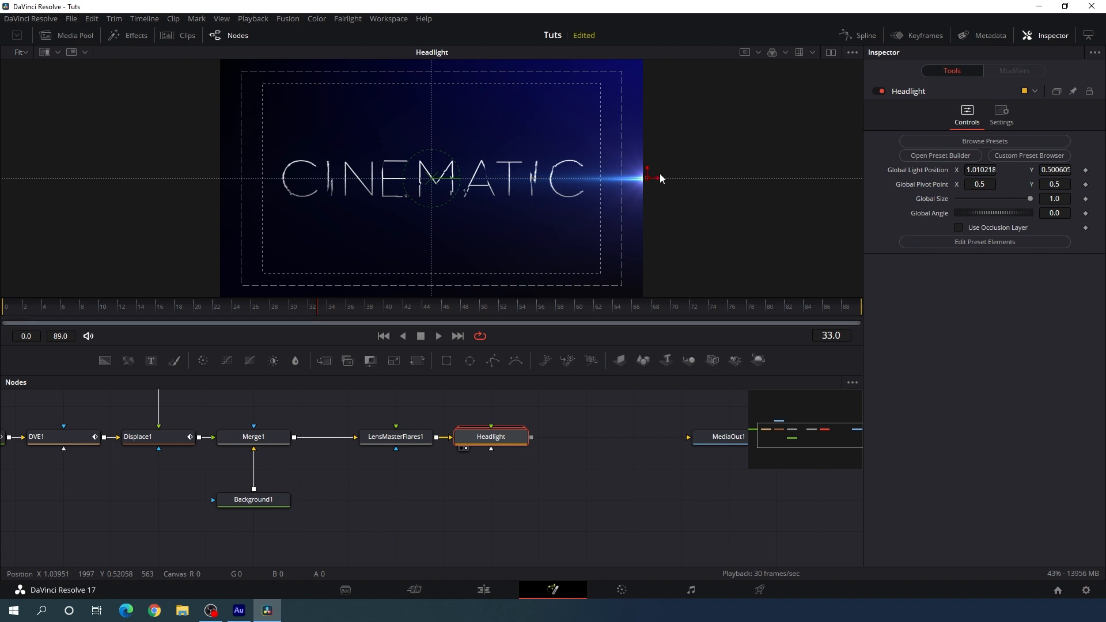
scroll(651, 179, up, 4)
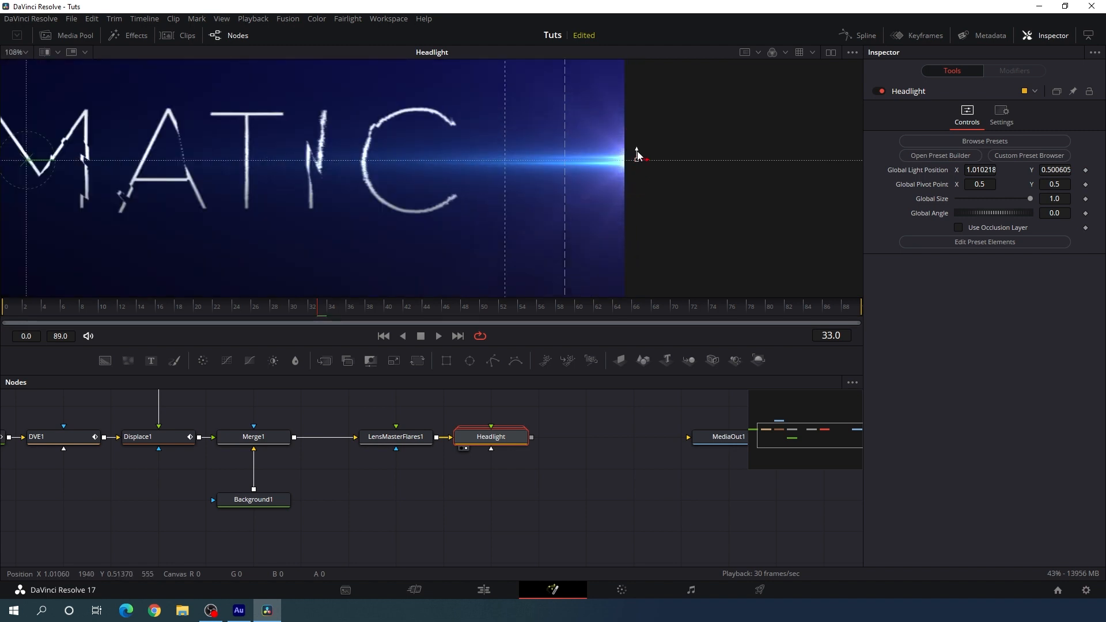
drag(637, 151, 636, 151)
scroll(653, 189, down, 4)
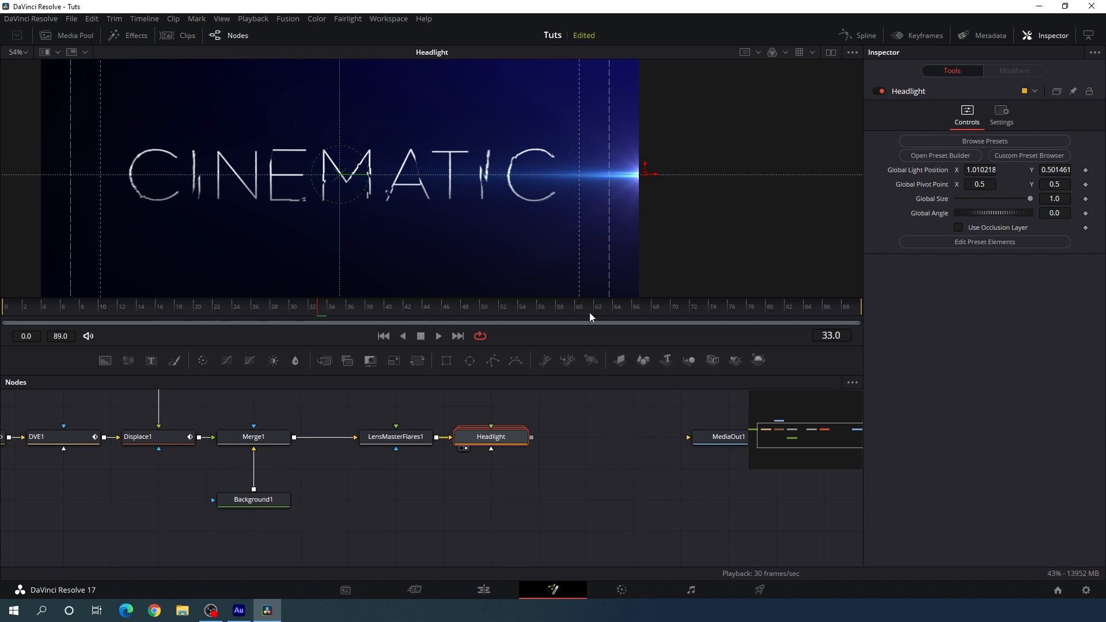
Animate Headlight's Global Size with keyframes of 1.0 at frame 15 and 0.0 at frame 0.
drag(563, 427, 596, 436)
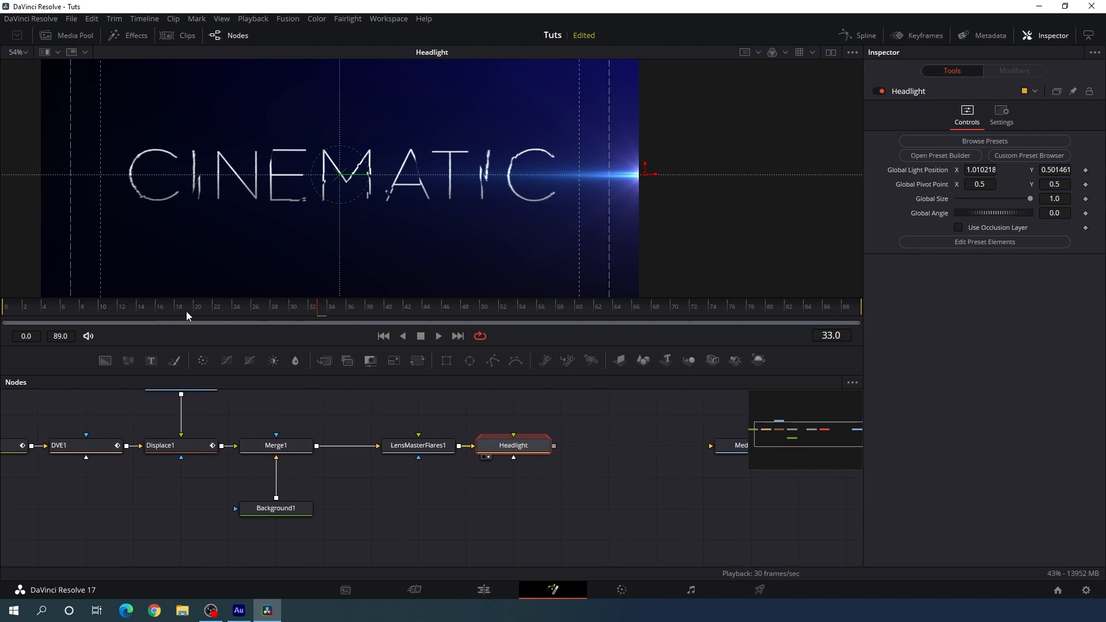
drag(186, 311, 148, 312)
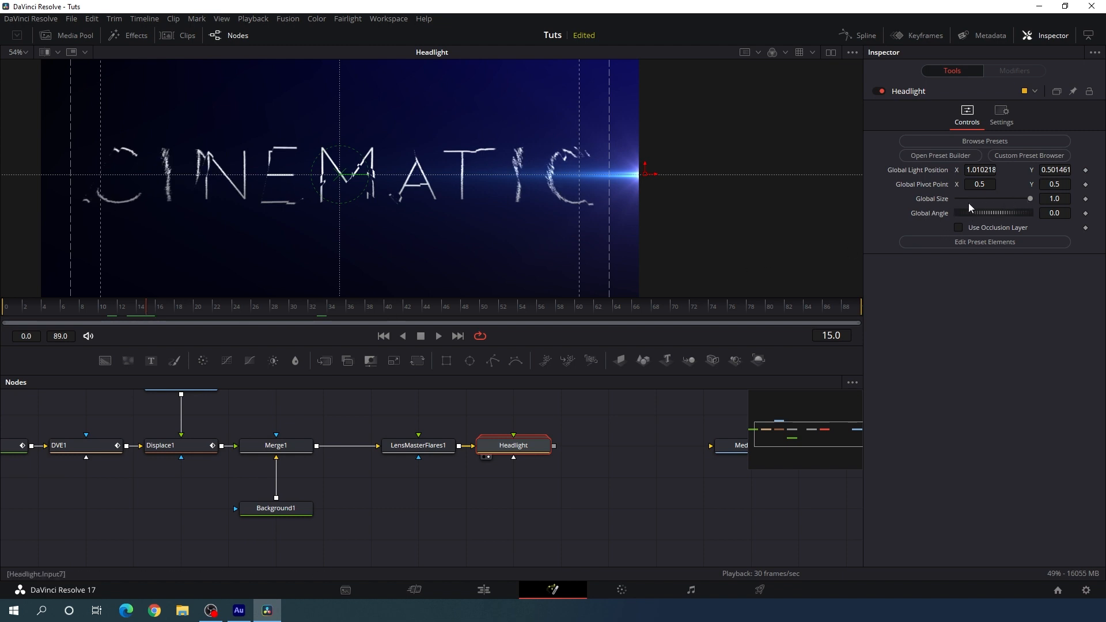
right_click(923, 199)
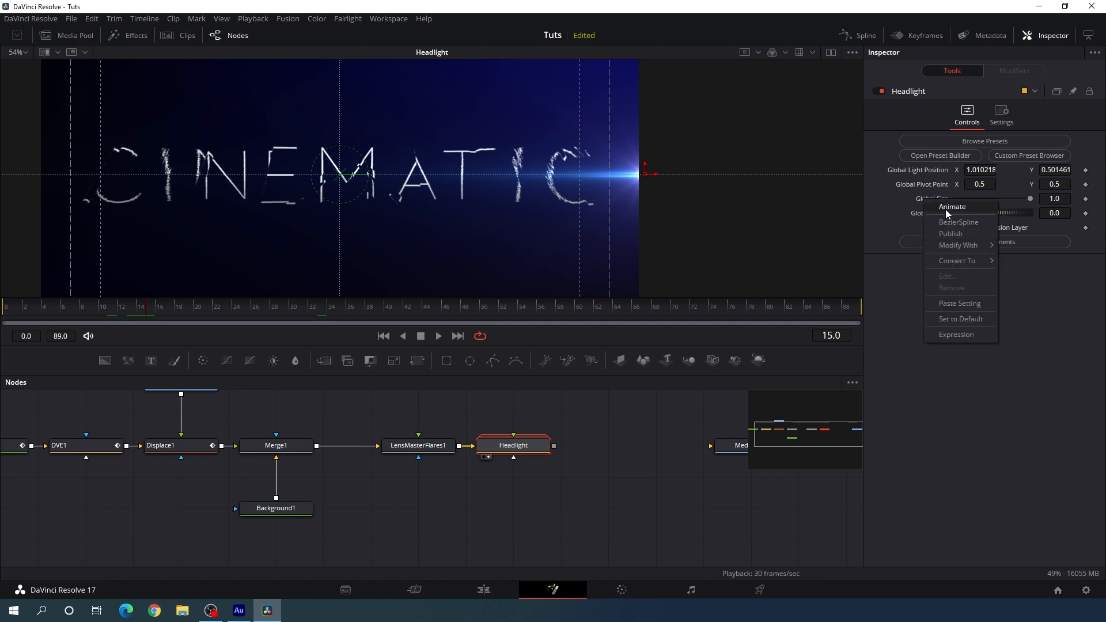
click(946, 210)
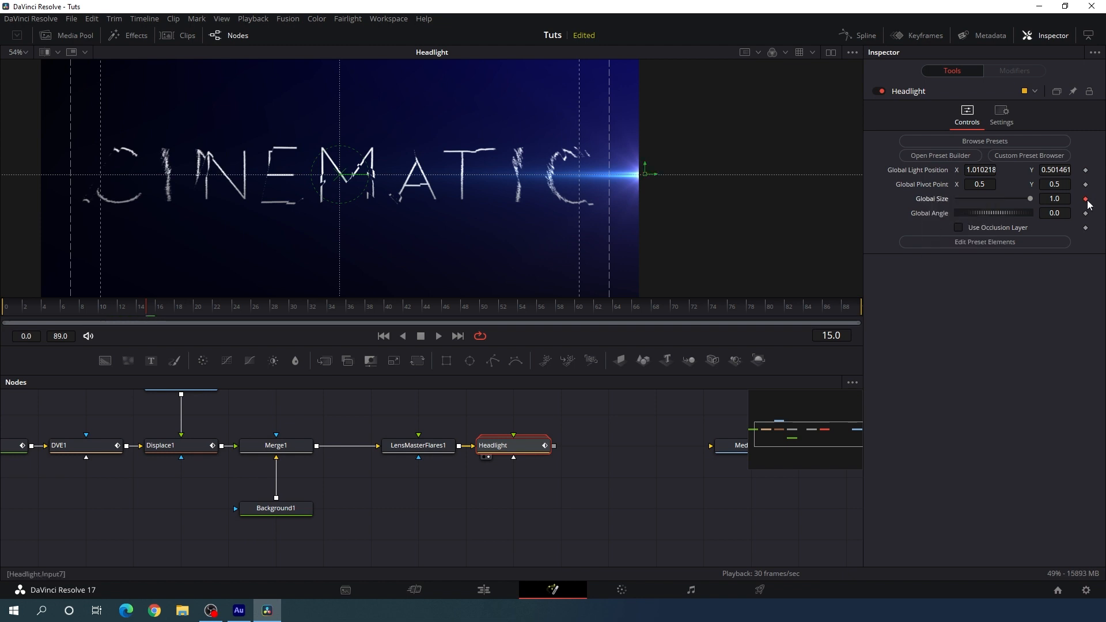
drag(148, 307, 8, 324)
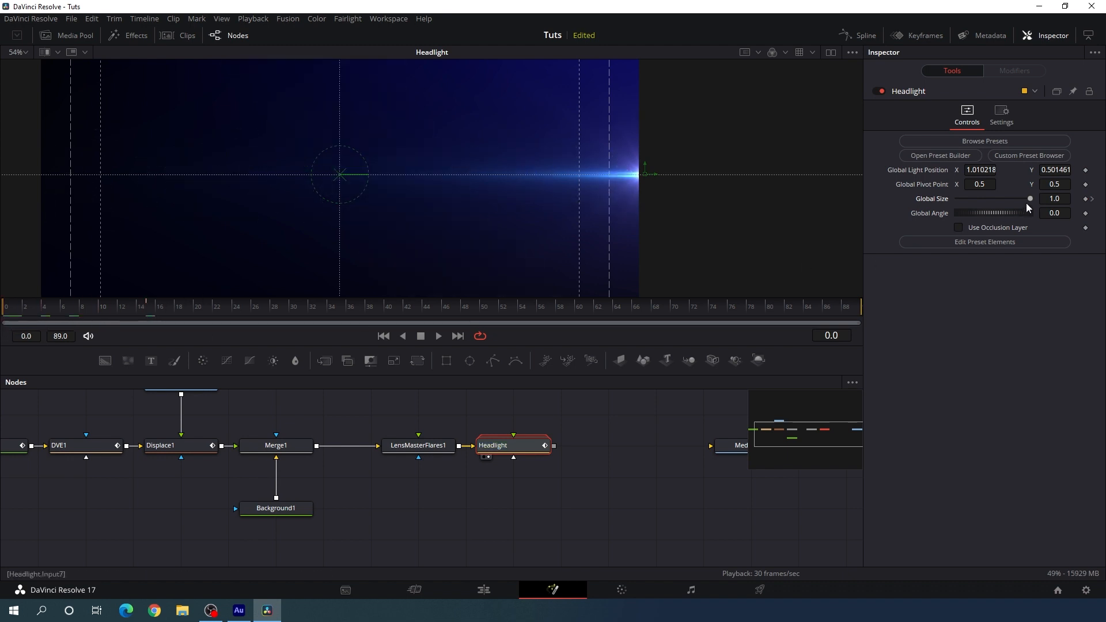
drag(1029, 199, 949, 203)
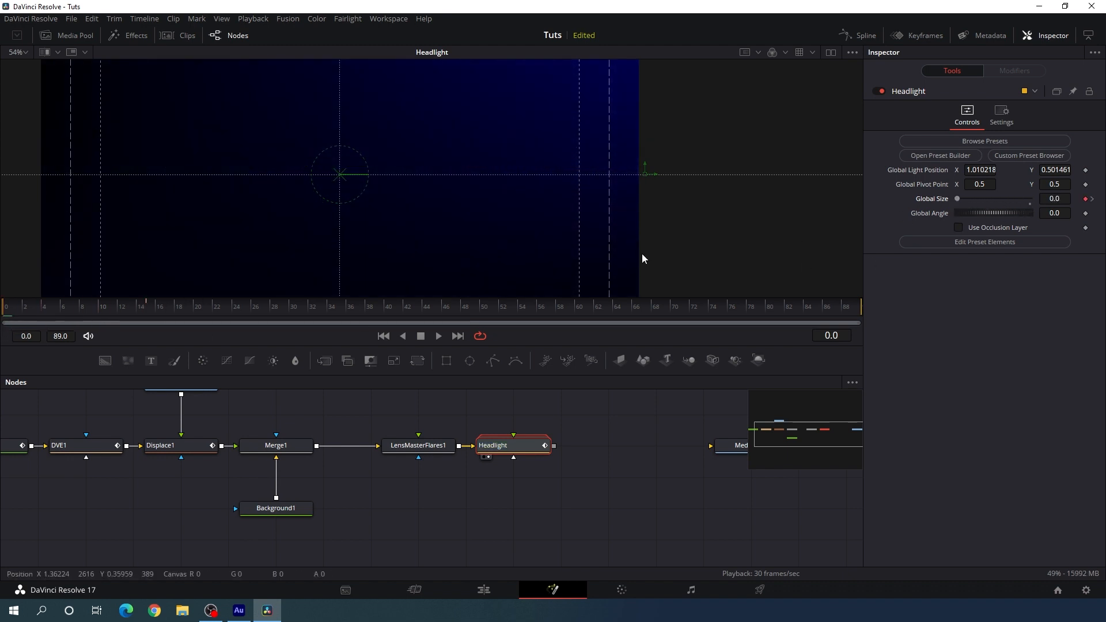
Set Headlight's Global Size to 1.2 at frame 45.
drag(35, 306, 436, 306)
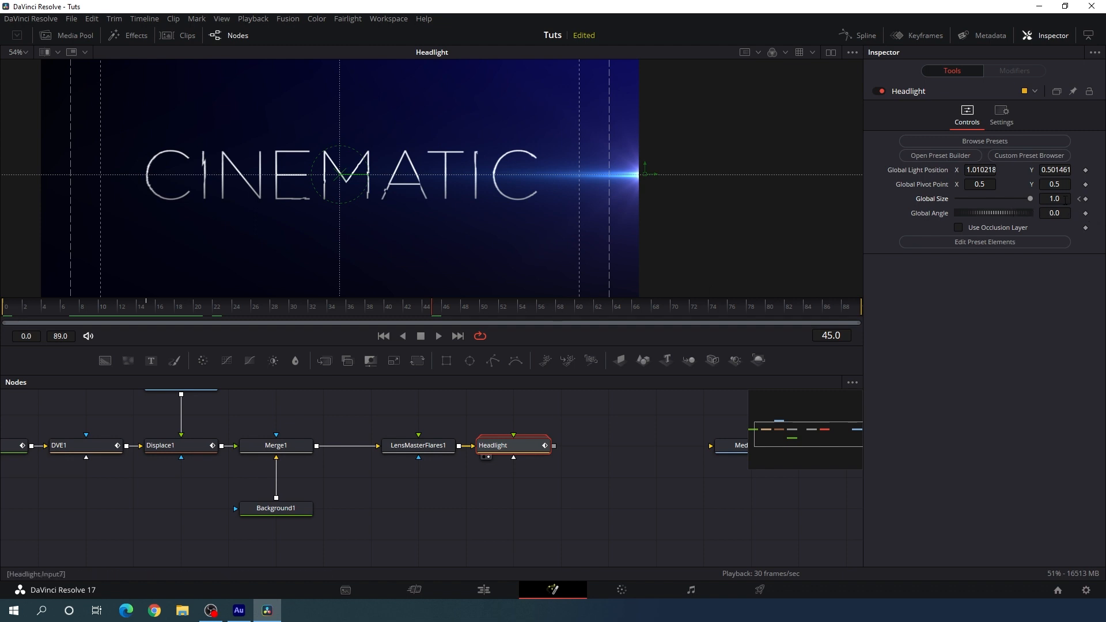
click(1065, 200)
key(BackSpace)
text(2)
key(Tab)
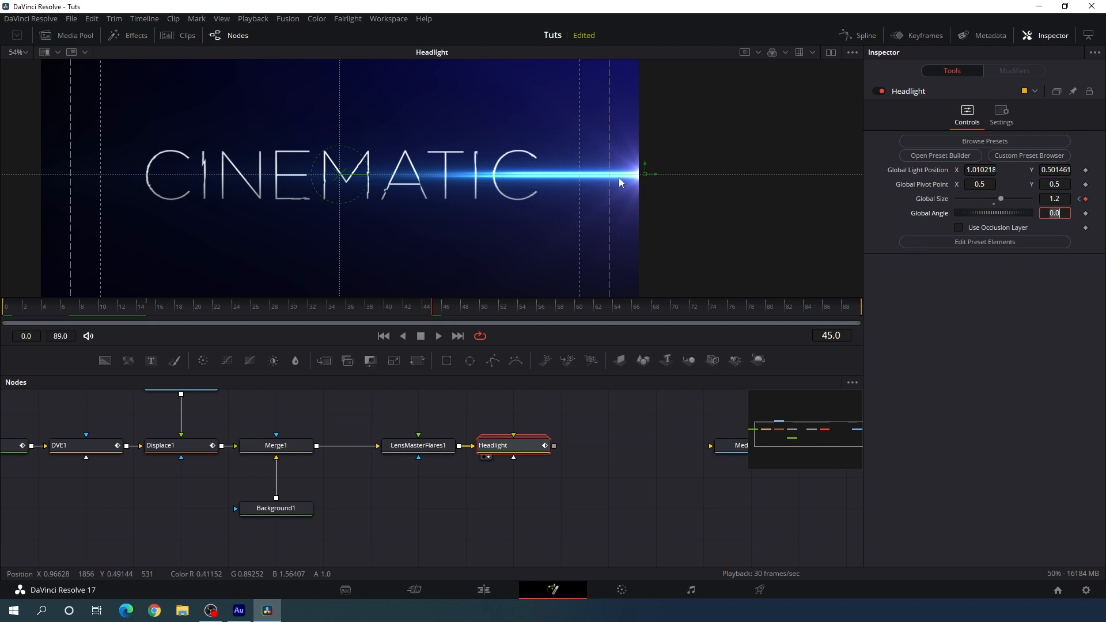
Set Headlight's Global Size to 1.0 at frame 75.
drag(437, 310, 725, 317)
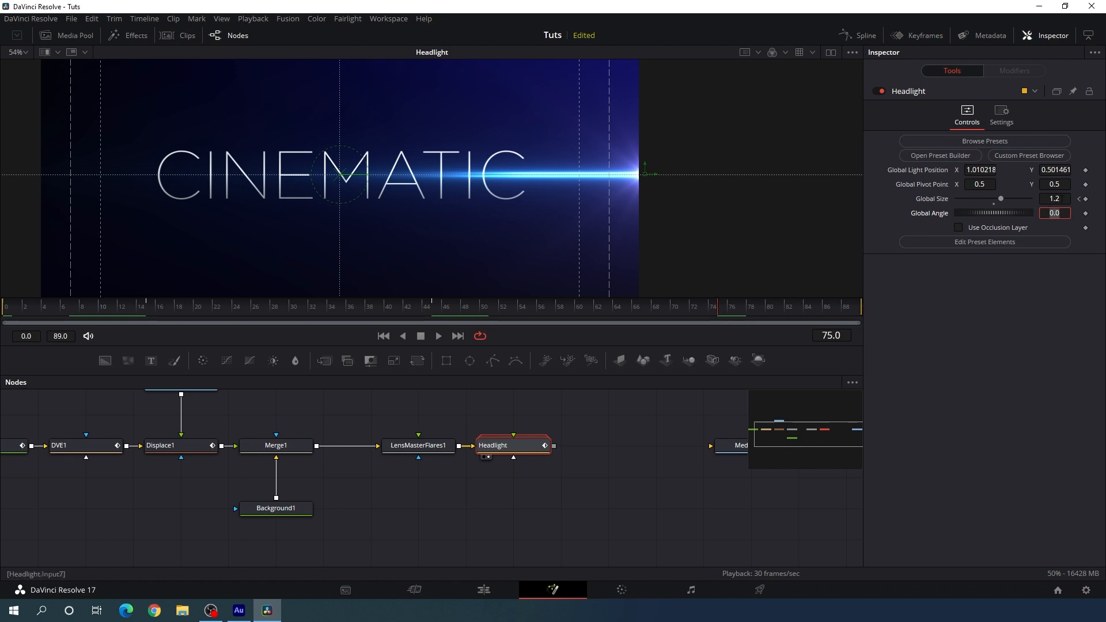
click(1062, 199)
key(BackSpace)
text(0)
key(Tab)
Set Headlight's Global Size to 0.0 at frame 89 and check the flare at frame 63.
drag(764, 311, 886, 314)
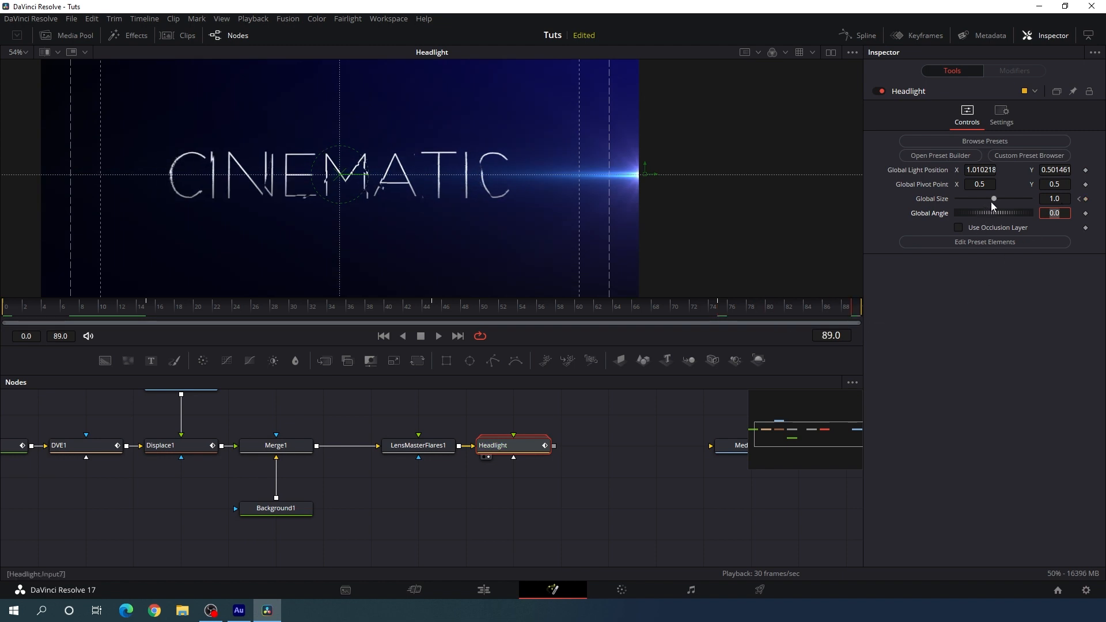
drag(993, 202, 929, 202)
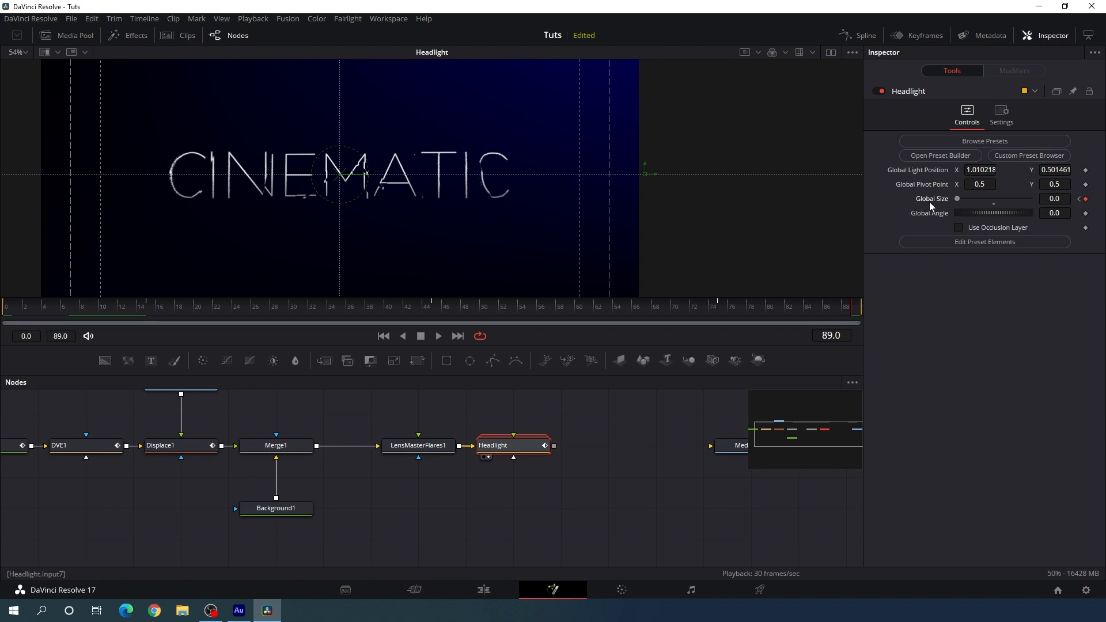
click(607, 309)
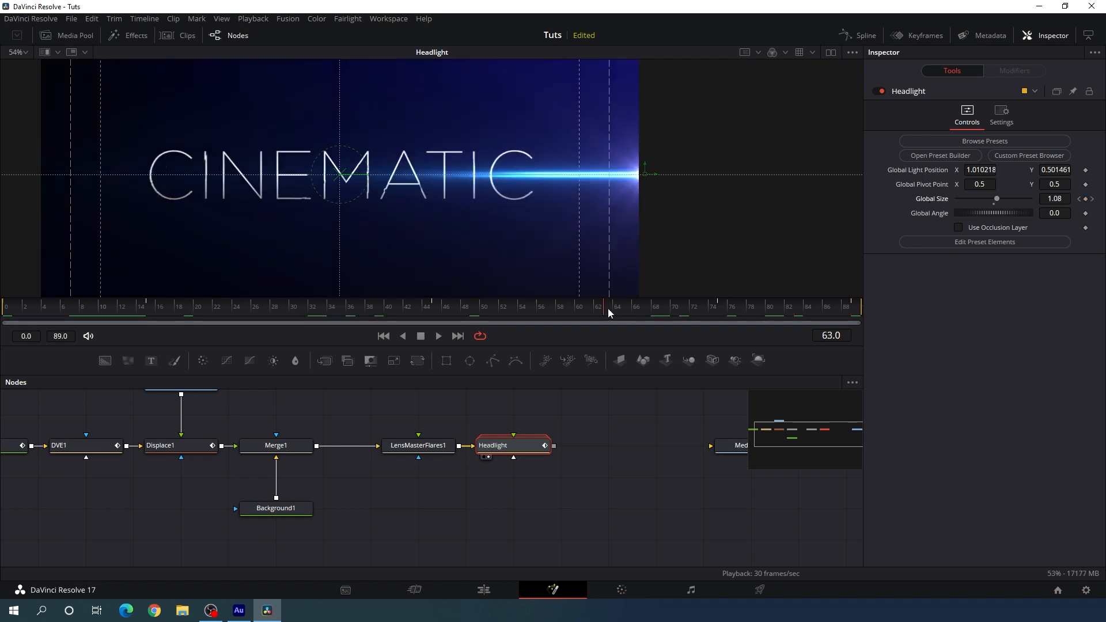
Show only Headlight's Global Size curve in the Spline editor, hiding Displace1's curve, and fit it to view.
click(860, 35)
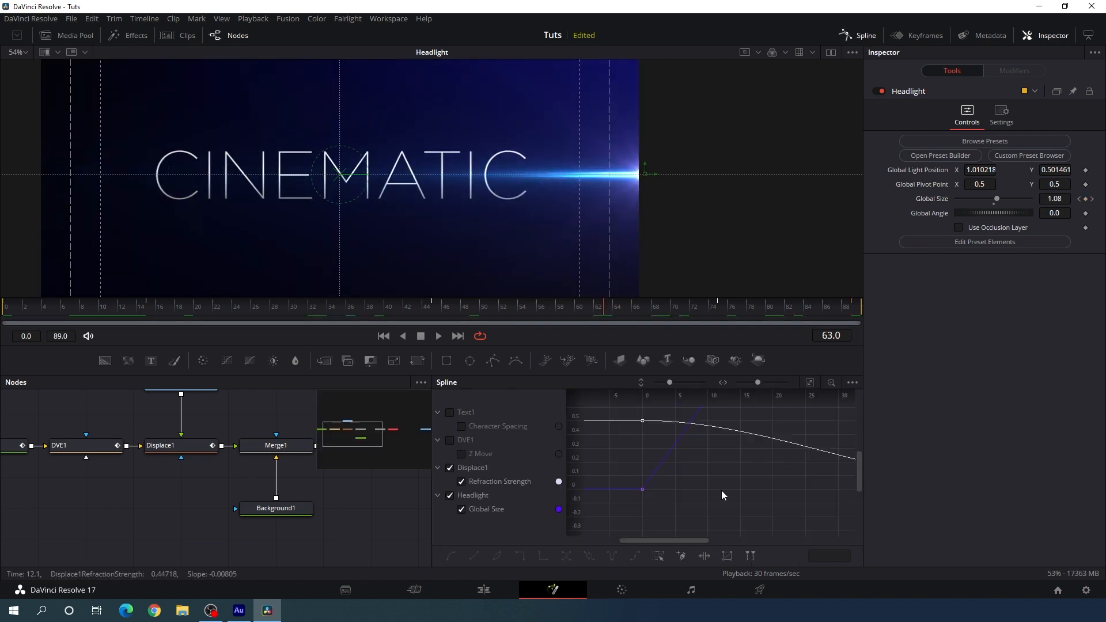
key(F4)
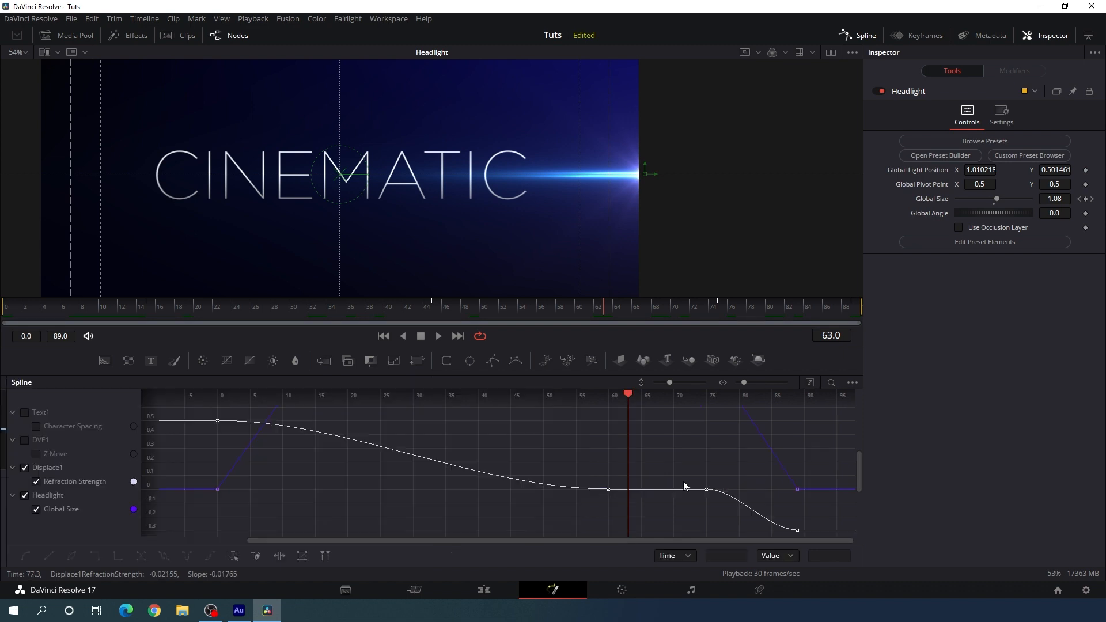
click(24, 469)
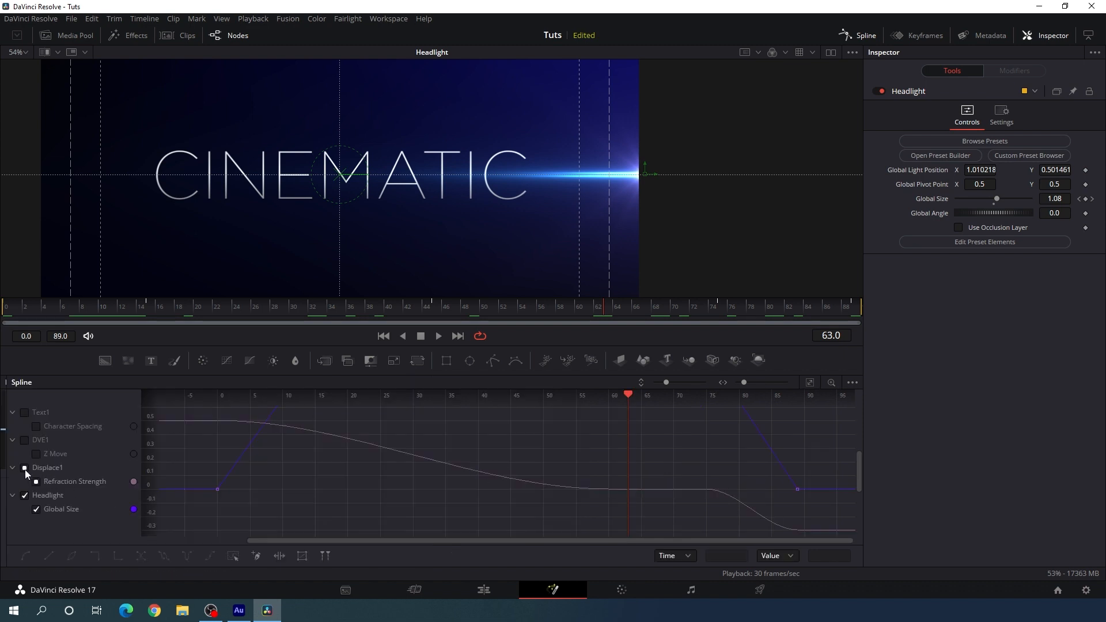
click(808, 383)
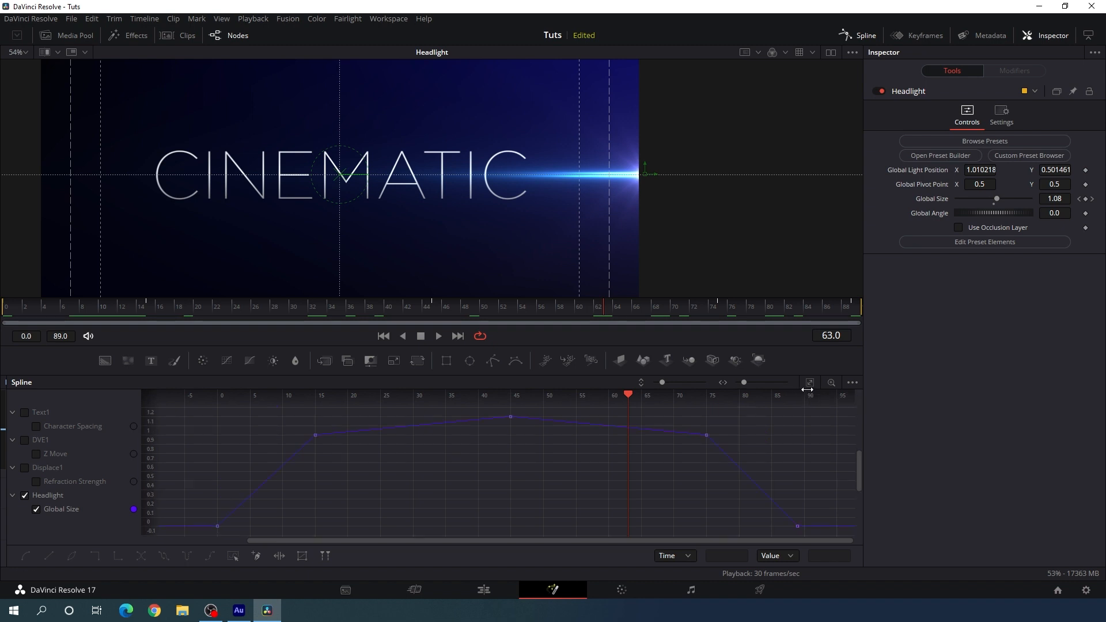
Smooth all keyframes of Headlight's Global Size curve: the first two, the last two and the peak at frame 45.
drag(325, 424, 209, 534)
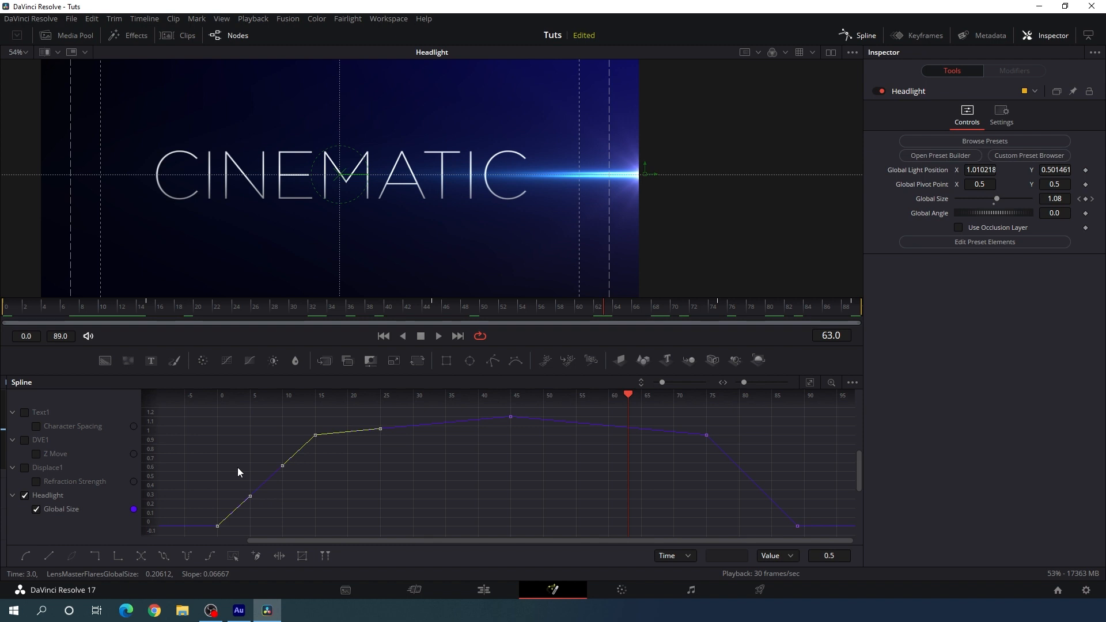
key(shift+s)
drag(693, 422, 803, 529)
key(shift+s)
drag(482, 449, 524, 415)
key(shift+s)
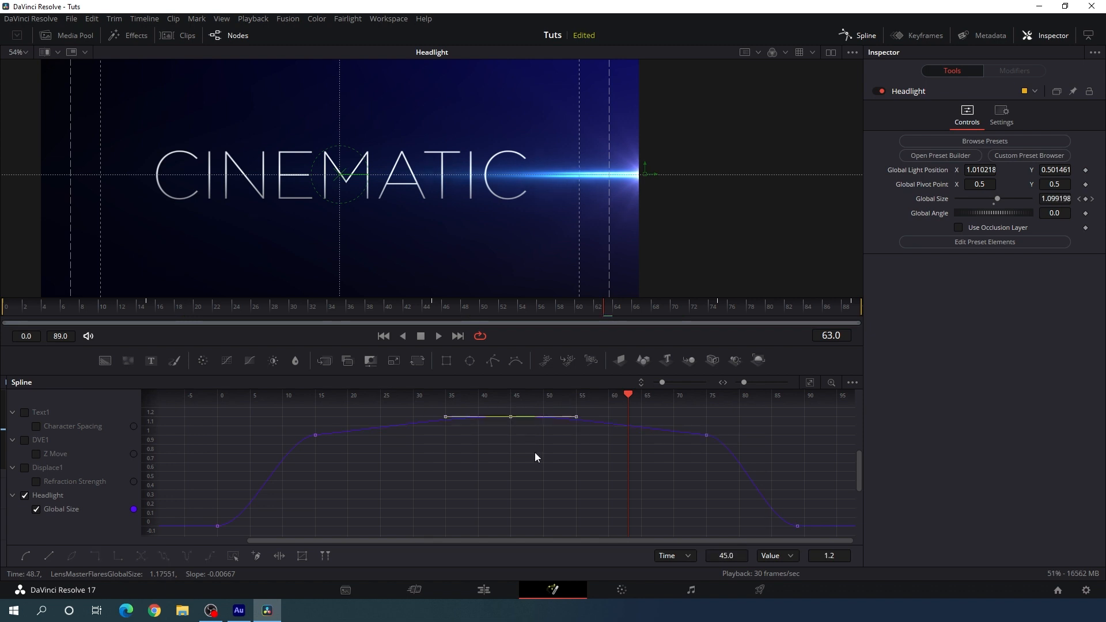
Close the Spline editor, play the flare animation from the first frame, and fit the image to the viewer.
click(860, 35)
click(384, 337)
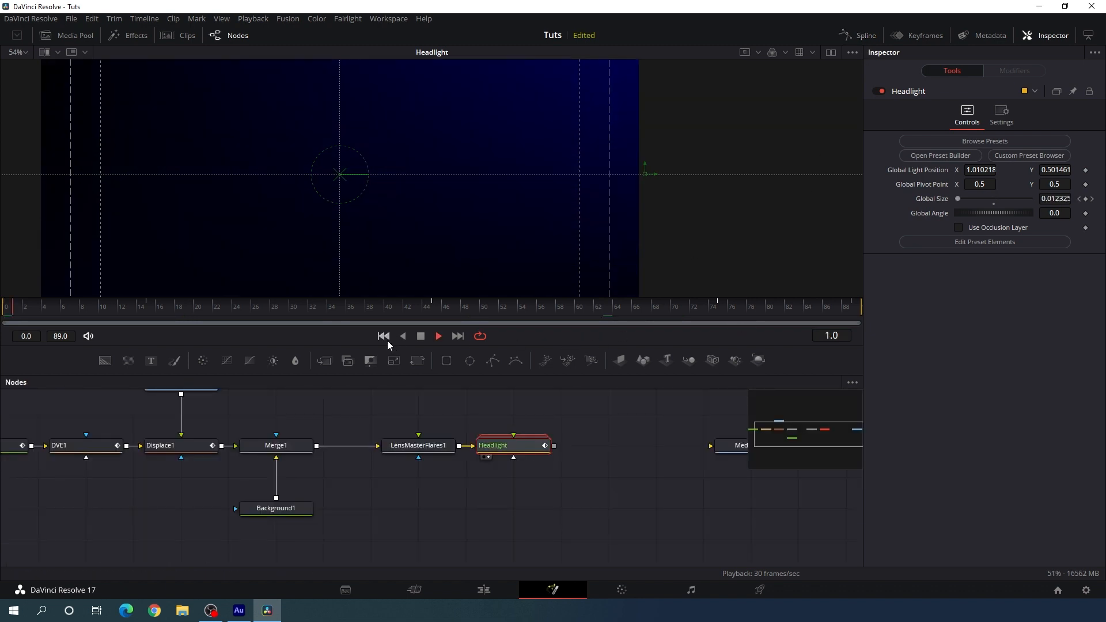
key(space)
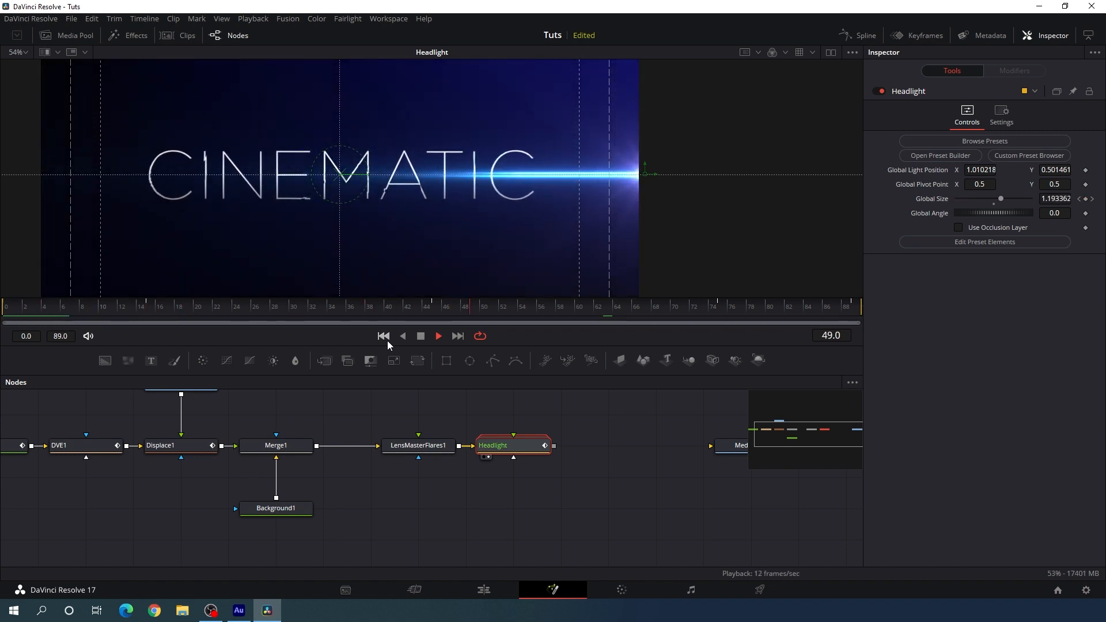
key(space)
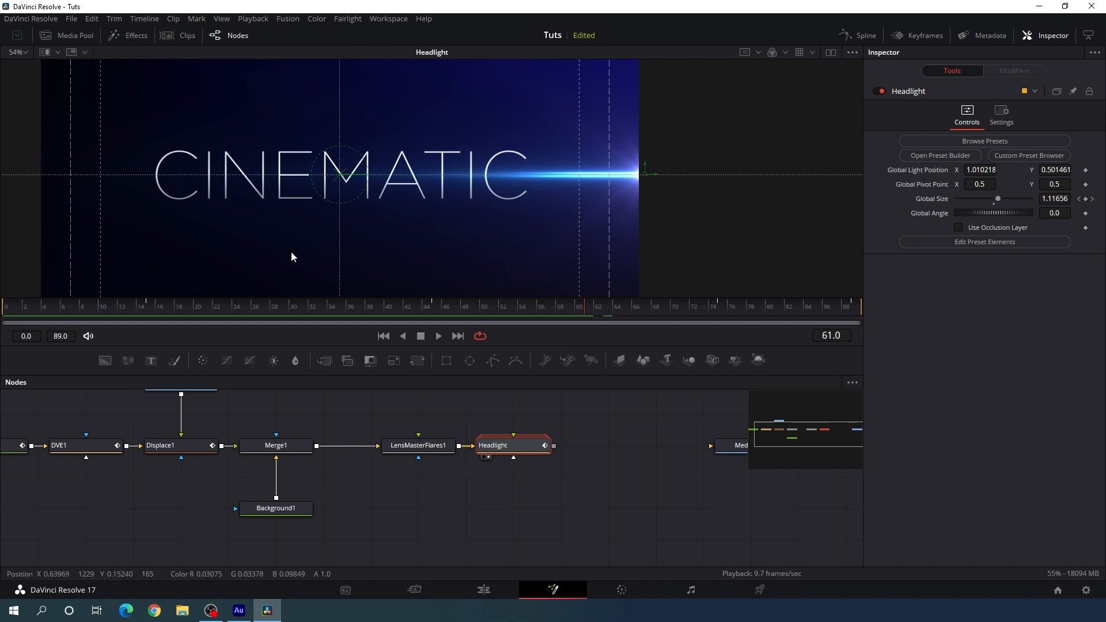
click(26, 53)
click(22, 71)
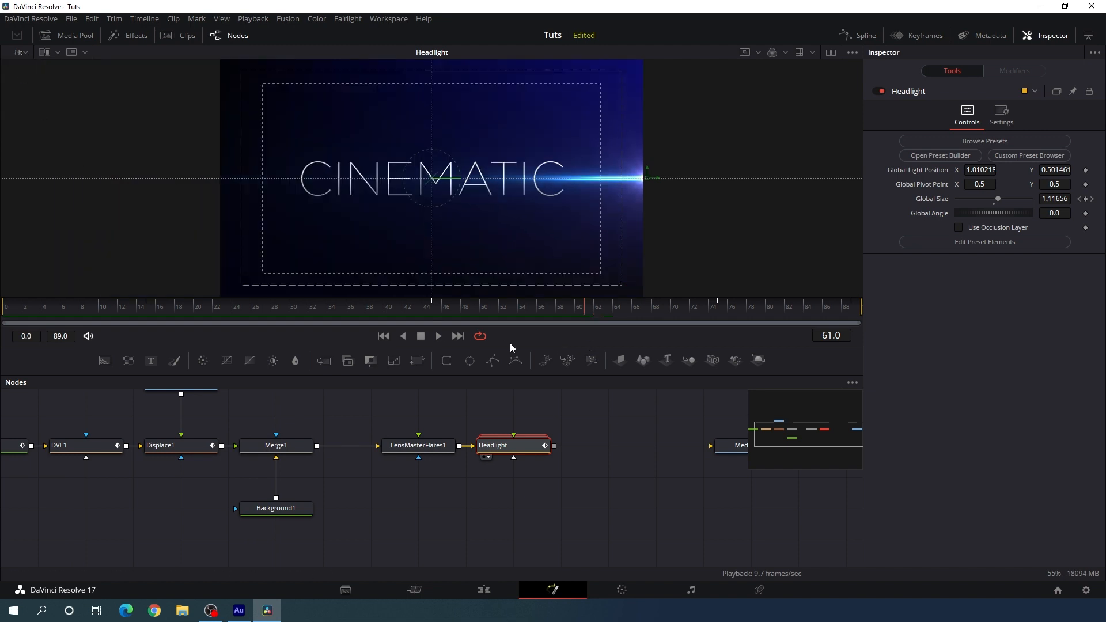
Add an unconnected pEmitter node in the space between Headlight and MediaOut1.
click(628, 473)
drag(641, 445, 587, 468)
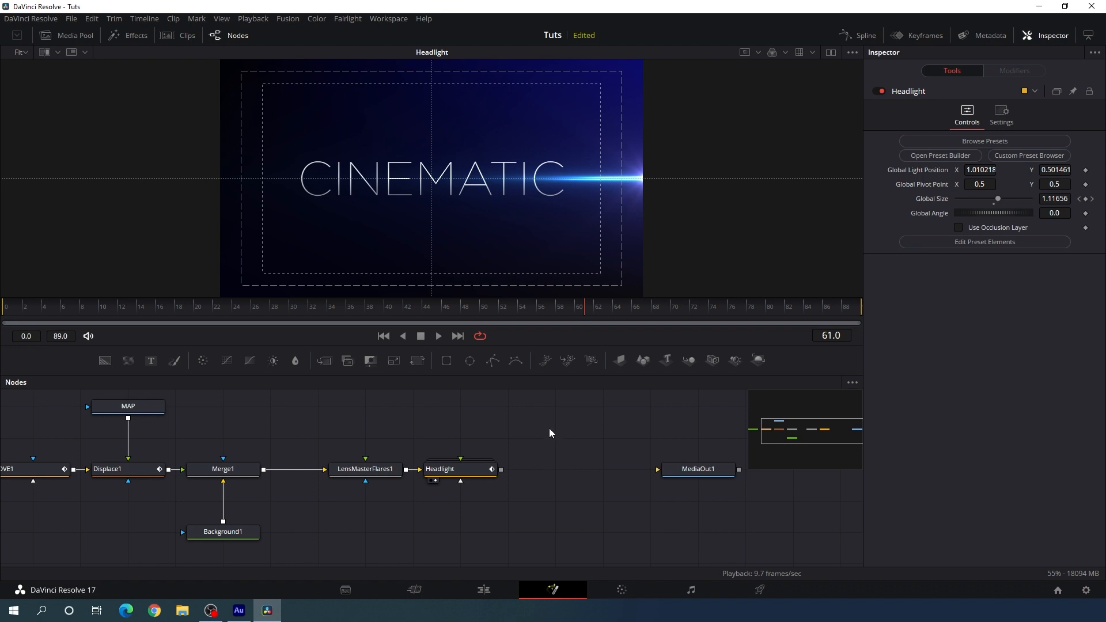
key(shift+space)
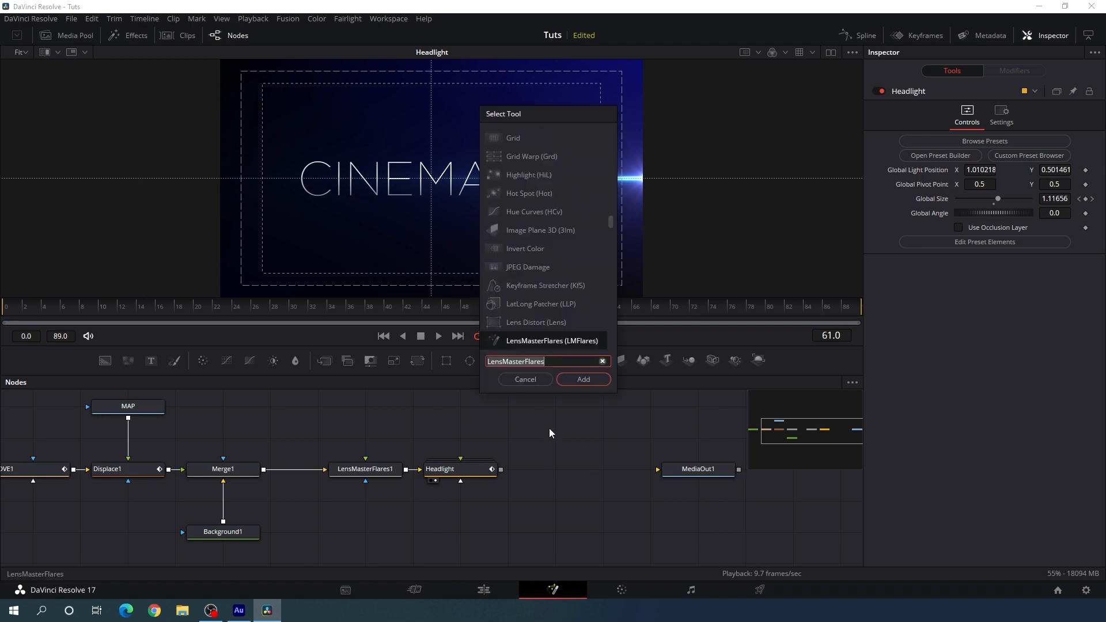
text(p)
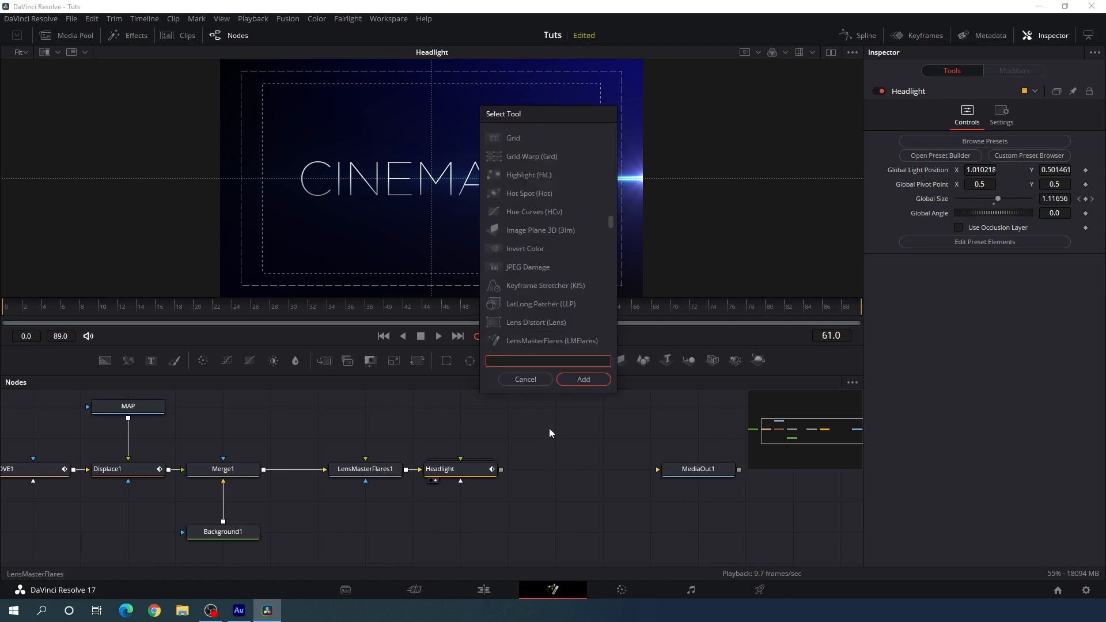
text(e)
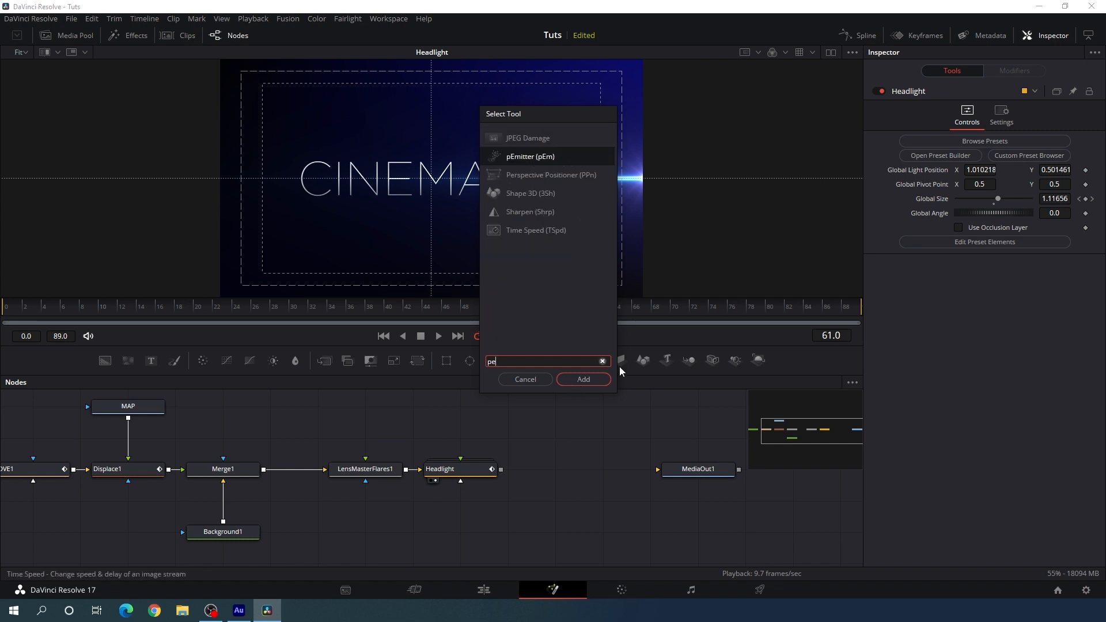
click(585, 380)
click(572, 444)
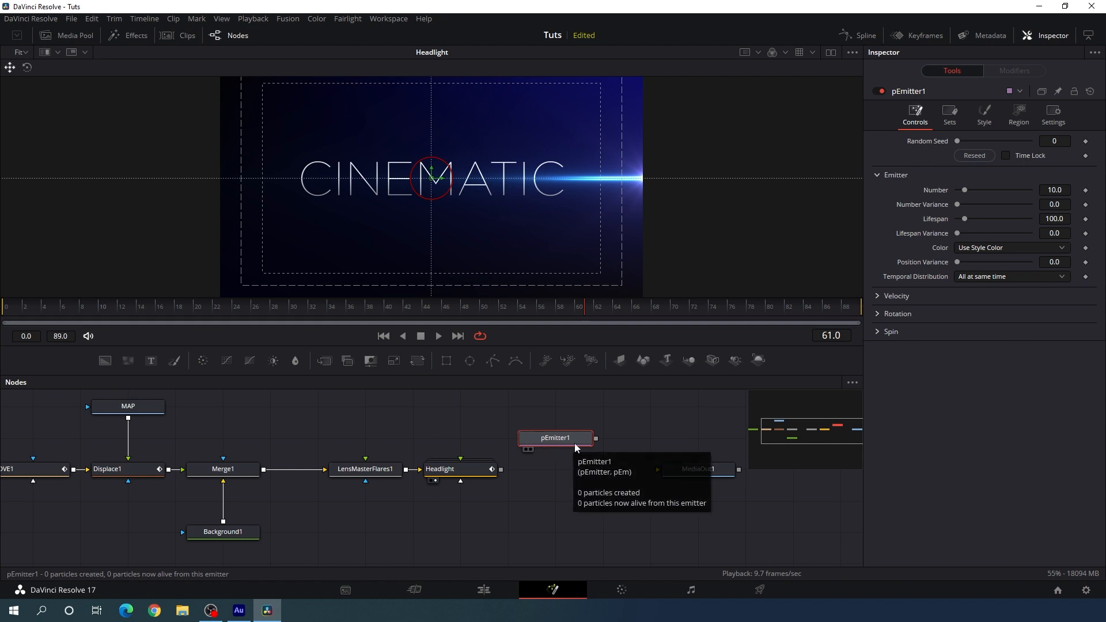
Add a pRender node fed by pEmitter1, place it below the emitter, and set its Output Mode to 2D.
key(shift+space)
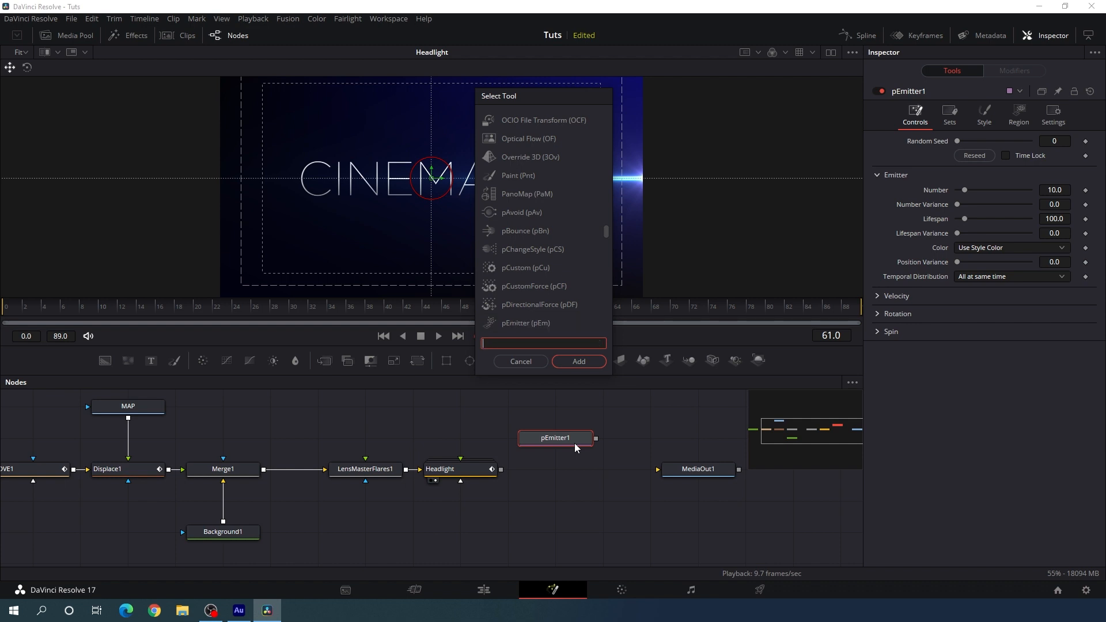
text(p)
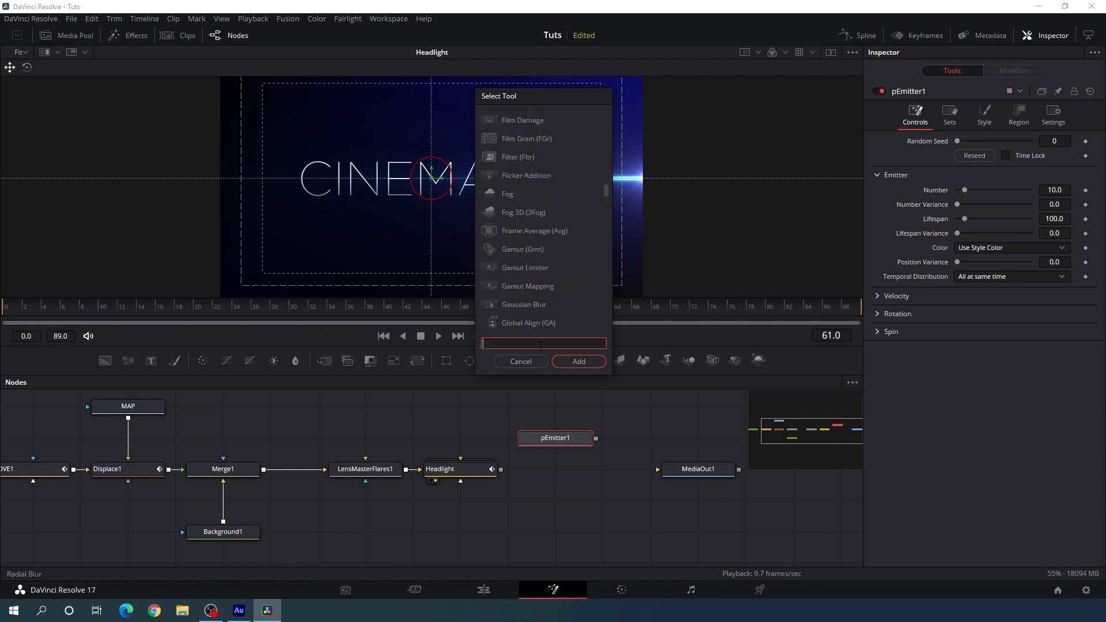
text(r)
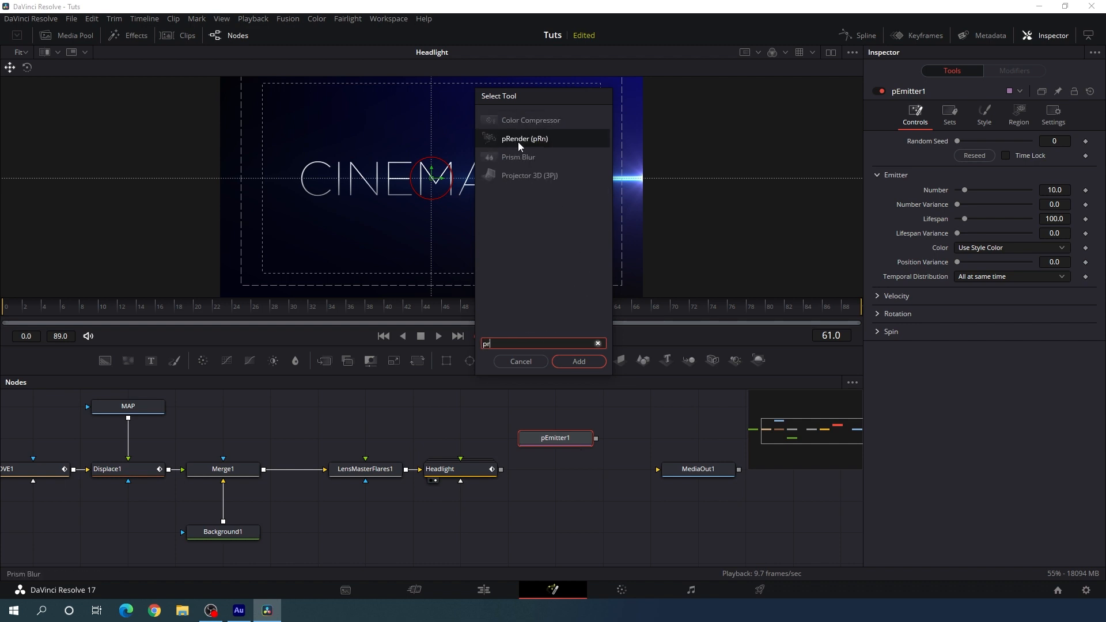
click(578, 362)
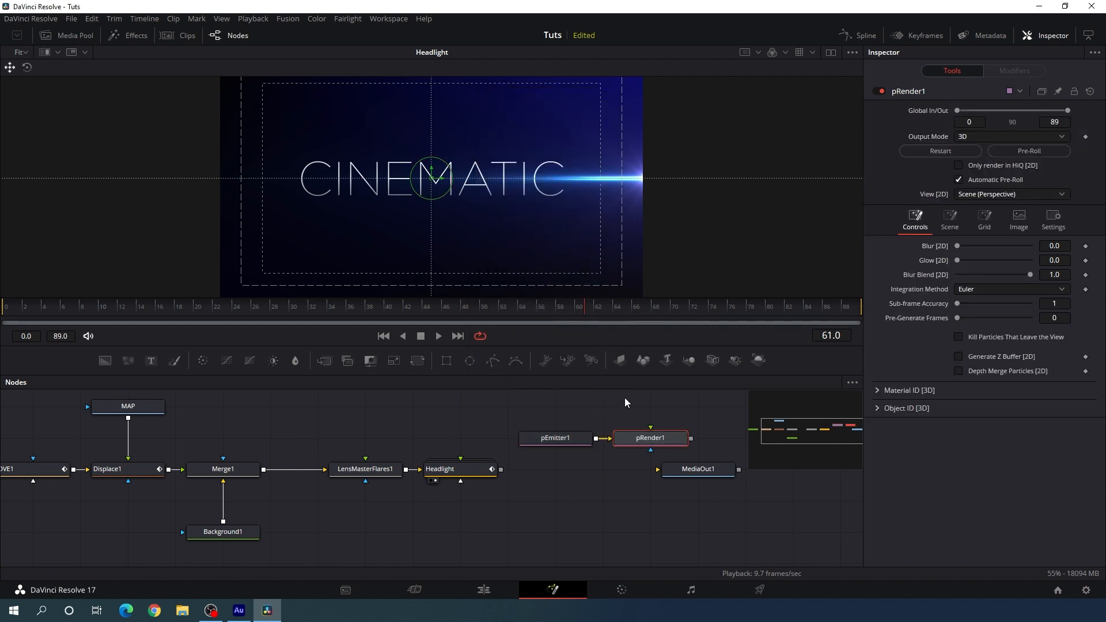
drag(657, 441, 564, 481)
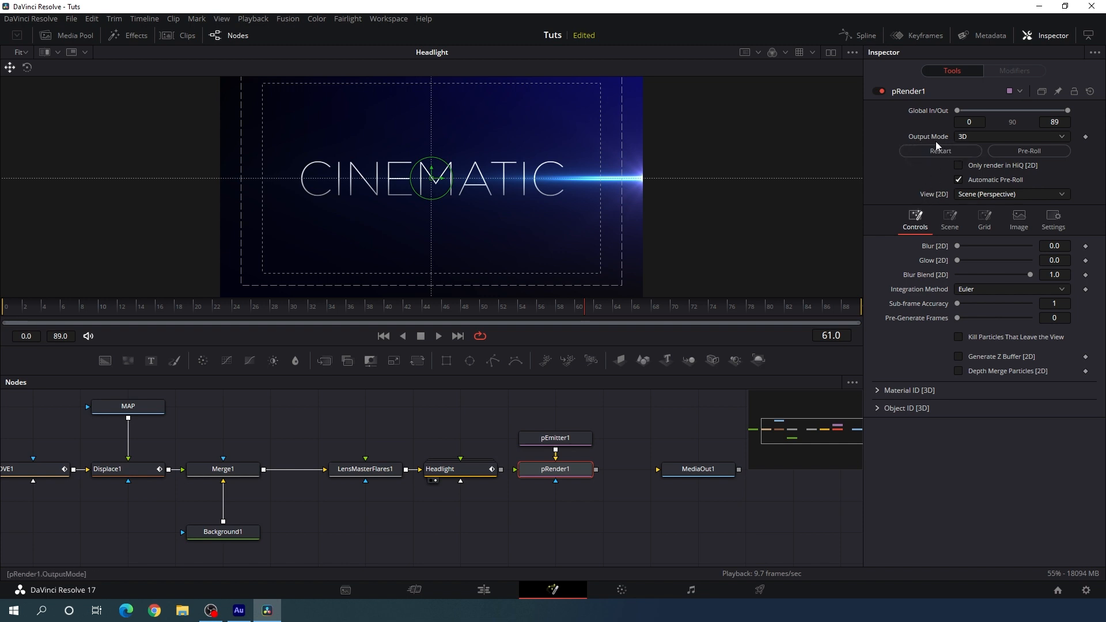
click(989, 137)
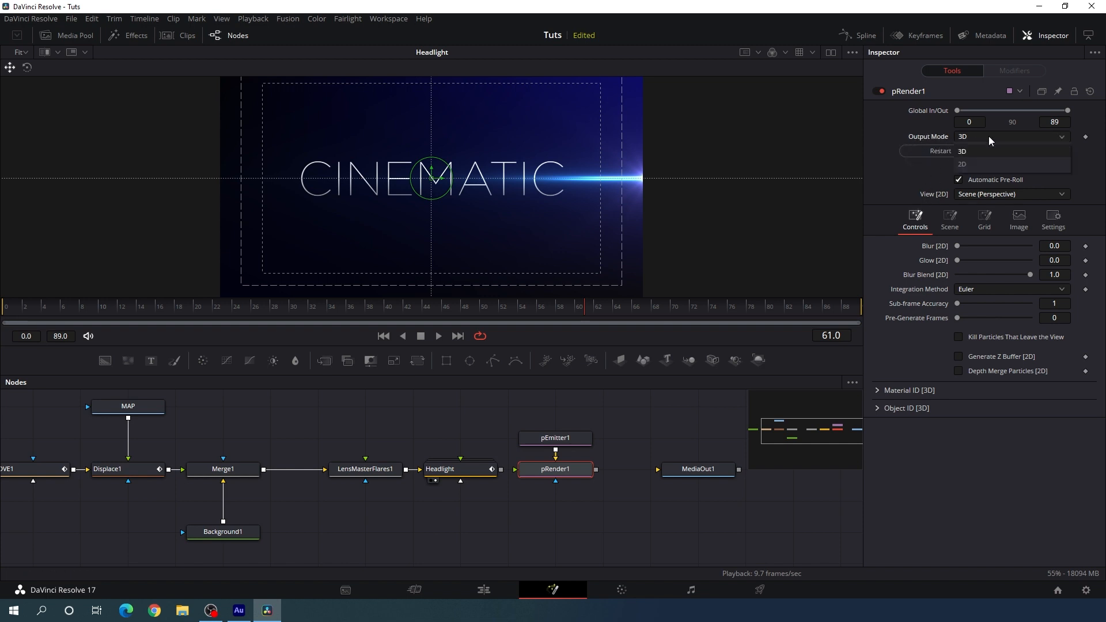
click(967, 165)
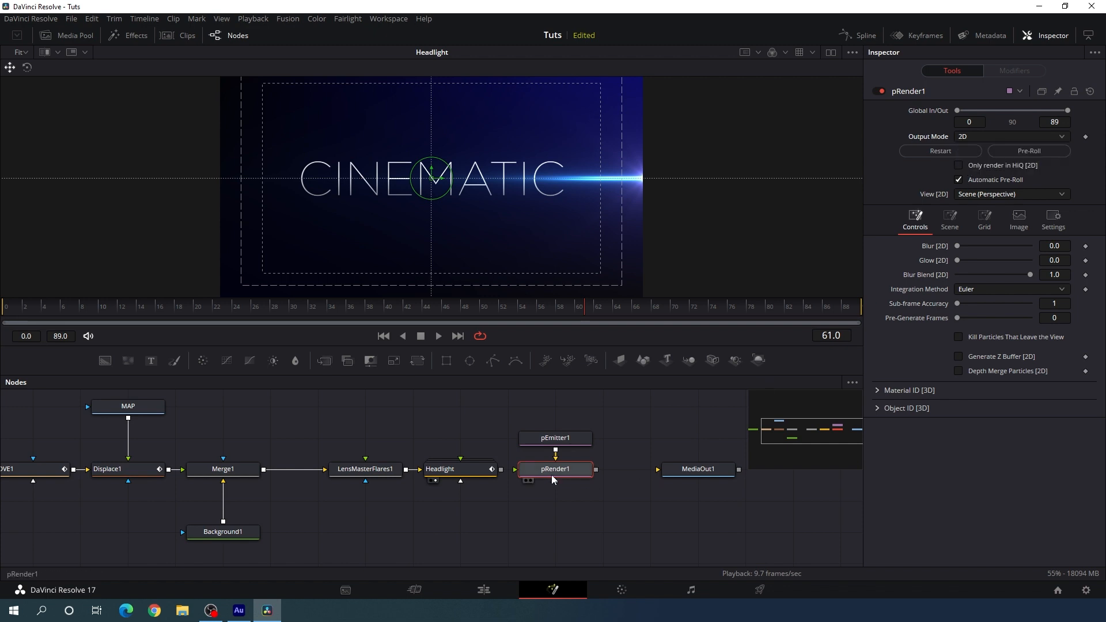
Move the particle nodes up, merge pRender1 over Headlight's output, and show the new merge in the viewer.
drag(621, 439, 575, 439)
click(612, 455)
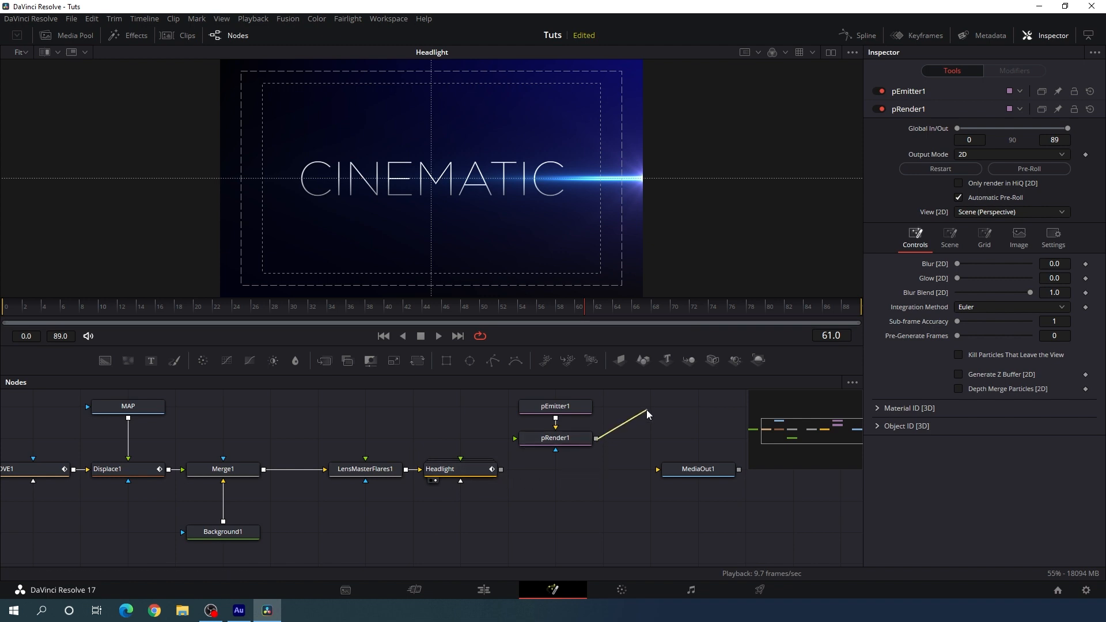
drag(647, 410, 645, 440)
drag(534, 486, 503, 472)
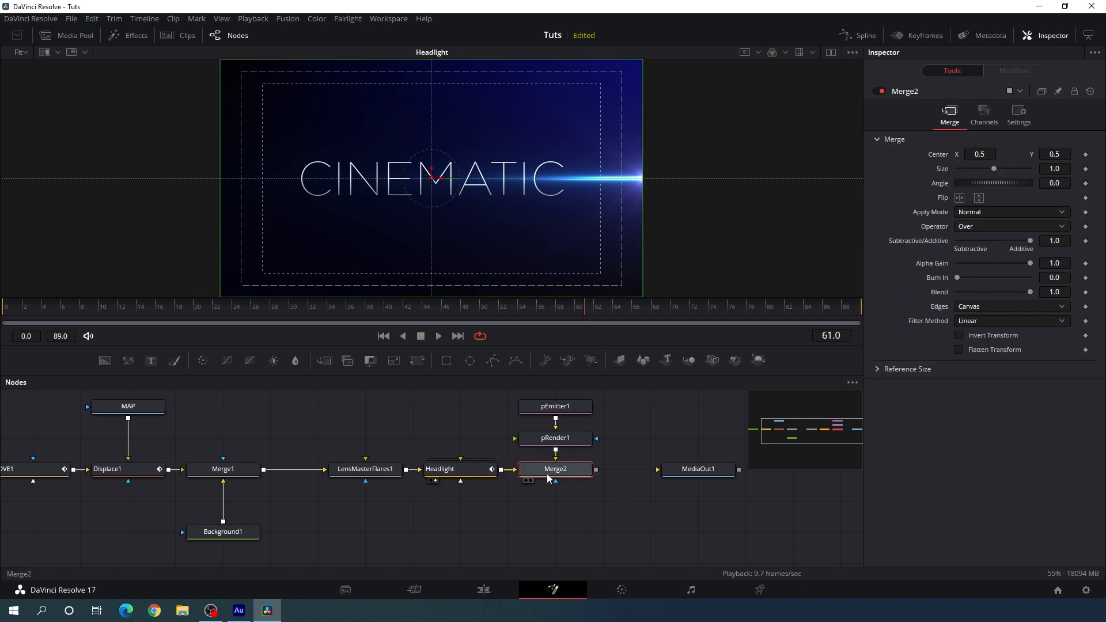
key(1)
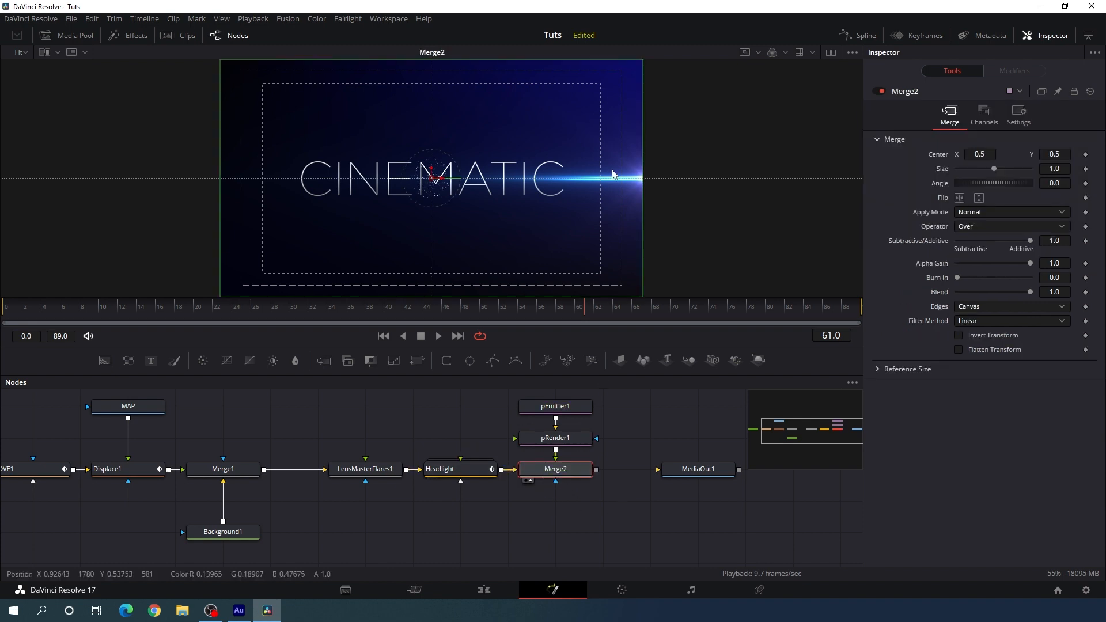
Enlarge pEmitter1's spherical region to the width of the inner safe-area guide and set its Number to 2.0.
click(569, 407)
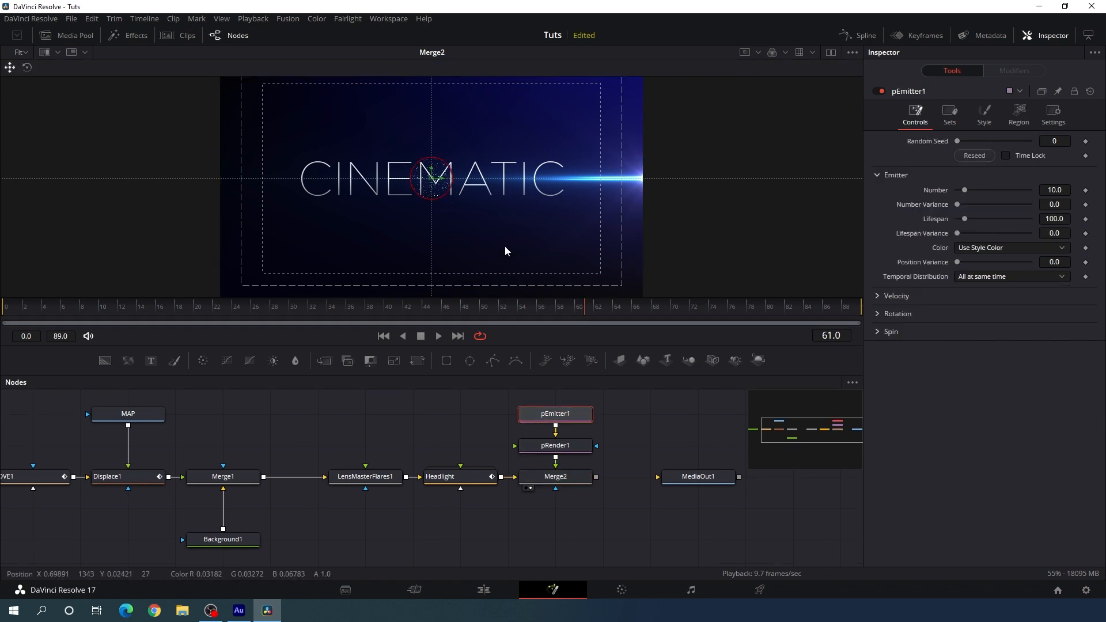
drag(449, 193, 600, 217)
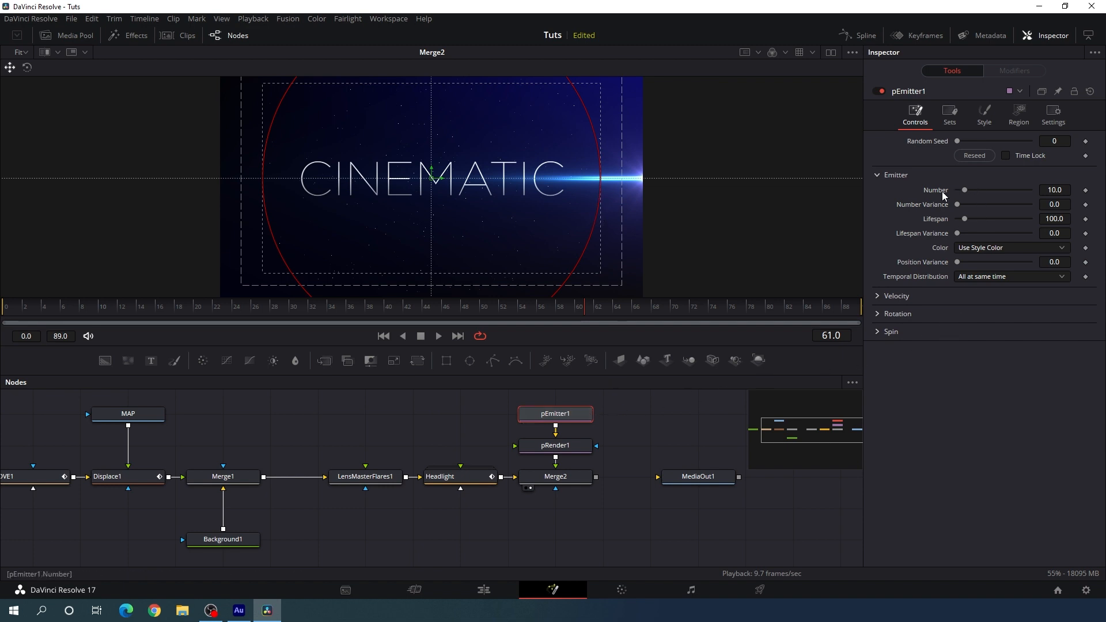
click(1052, 189)
text(2)
key(Tab)
Set pEmitter1's Velocity Variance to 0.05 and play the animation from the first frame to check the particles.
click(880, 296)
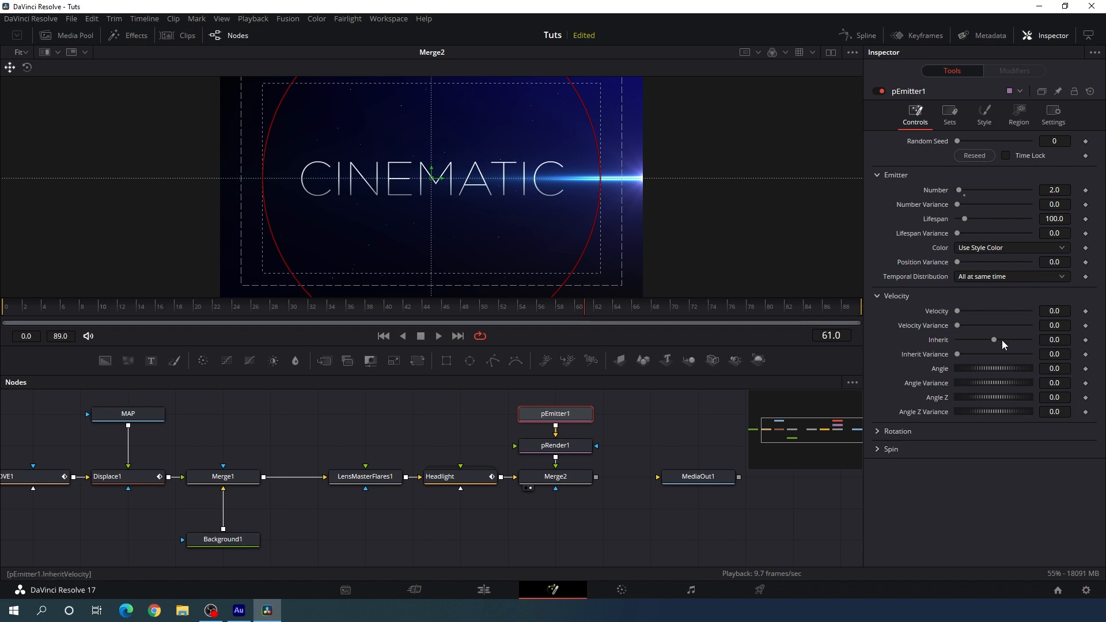
click(1064, 327)
text(5)
key(Tab)
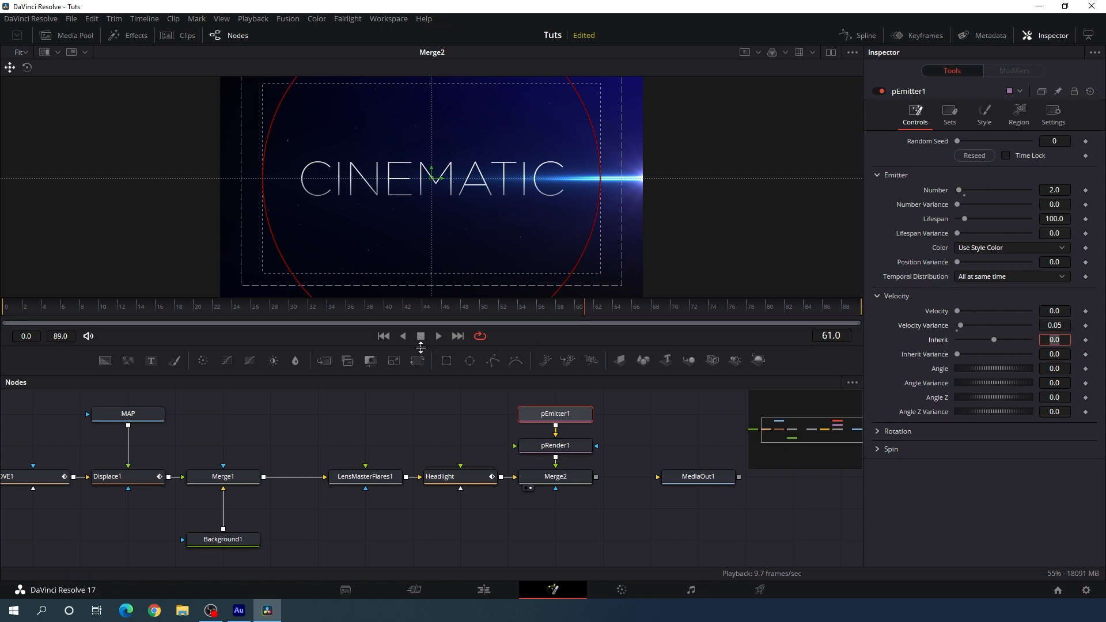
click(383, 337)
click(439, 337)
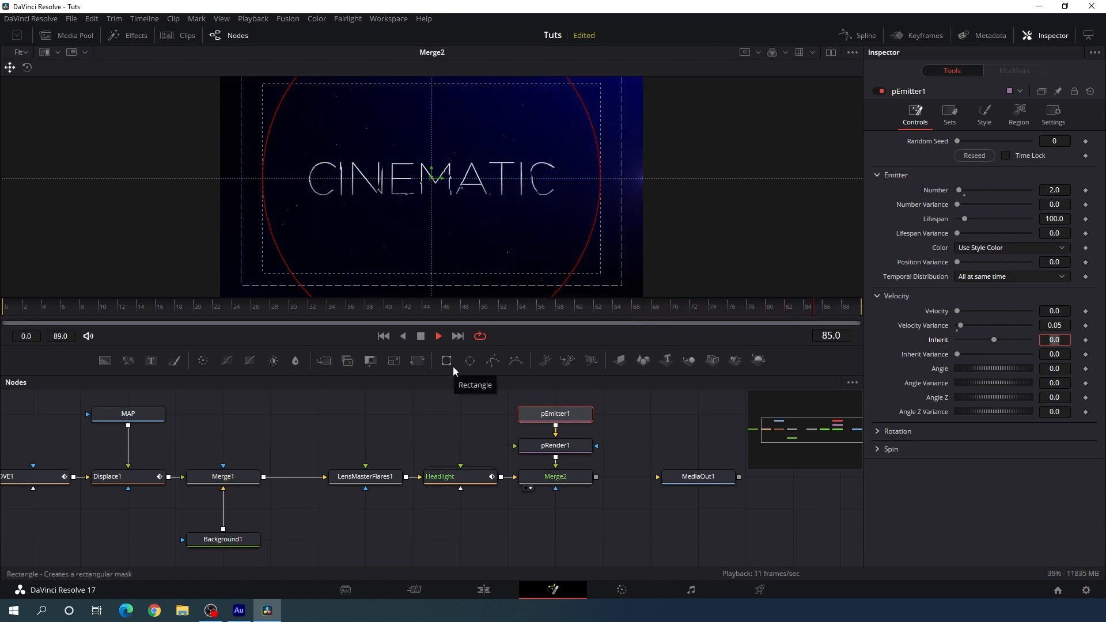
key(space)
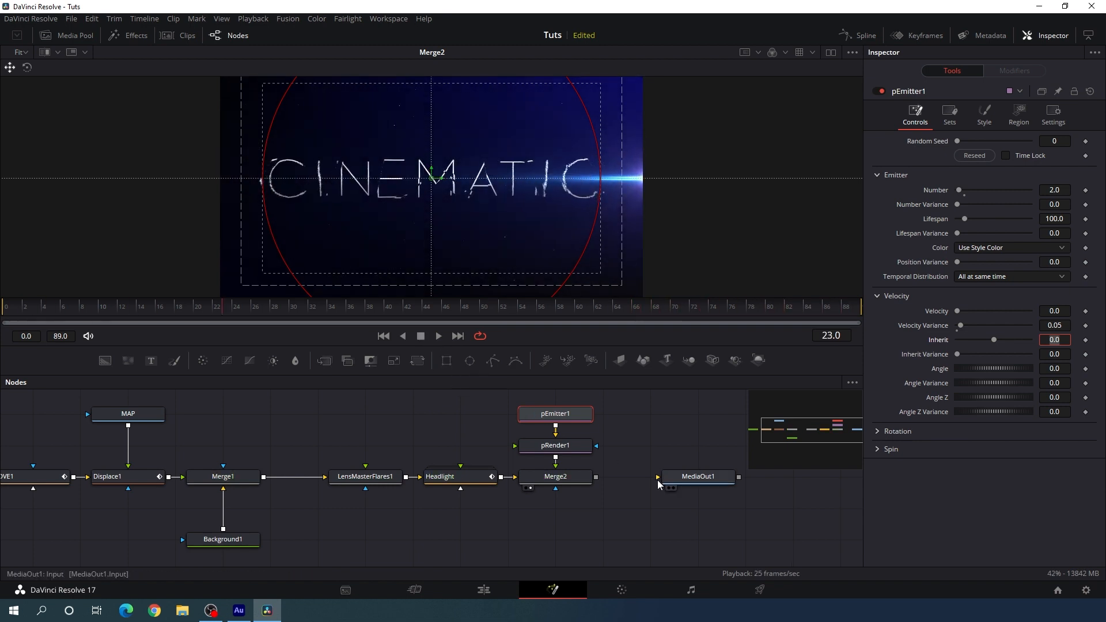
Move MediaOut1 aside, add a ColorCorrector node after Merge2, place it in line, and show it in the viewer.
drag(623, 443, 567, 461)
drag(640, 495, 736, 503)
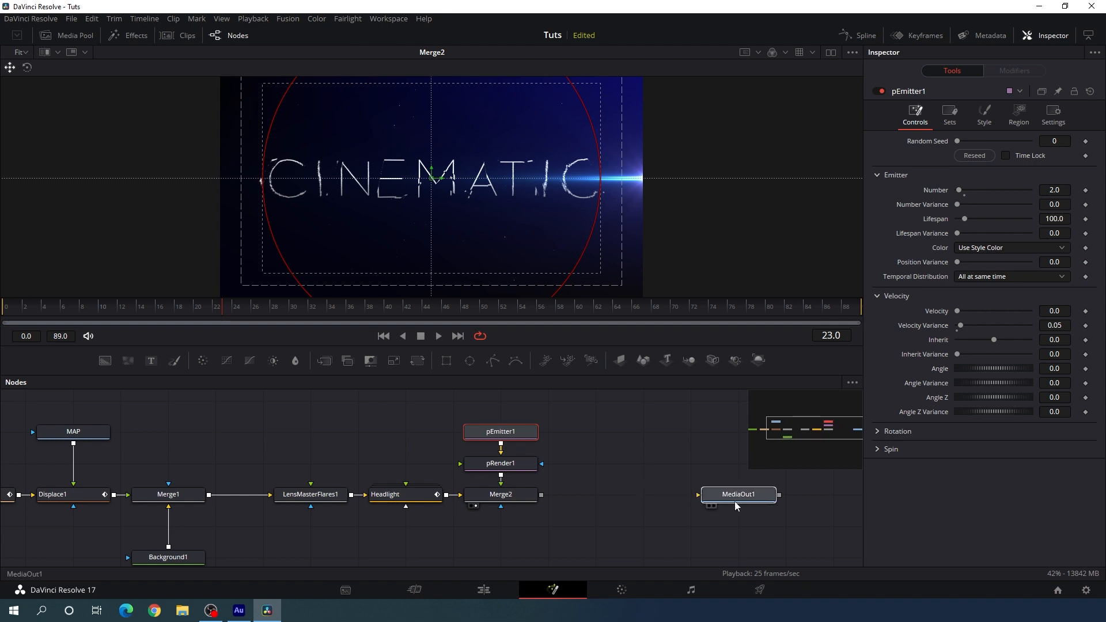
click(645, 476)
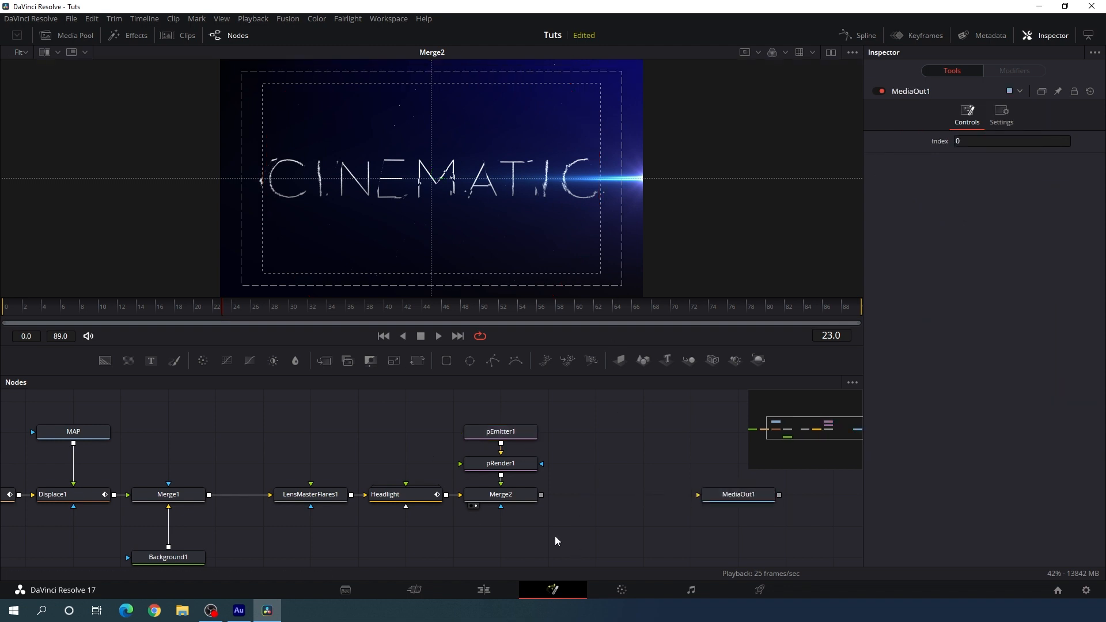
drag(579, 510, 538, 505)
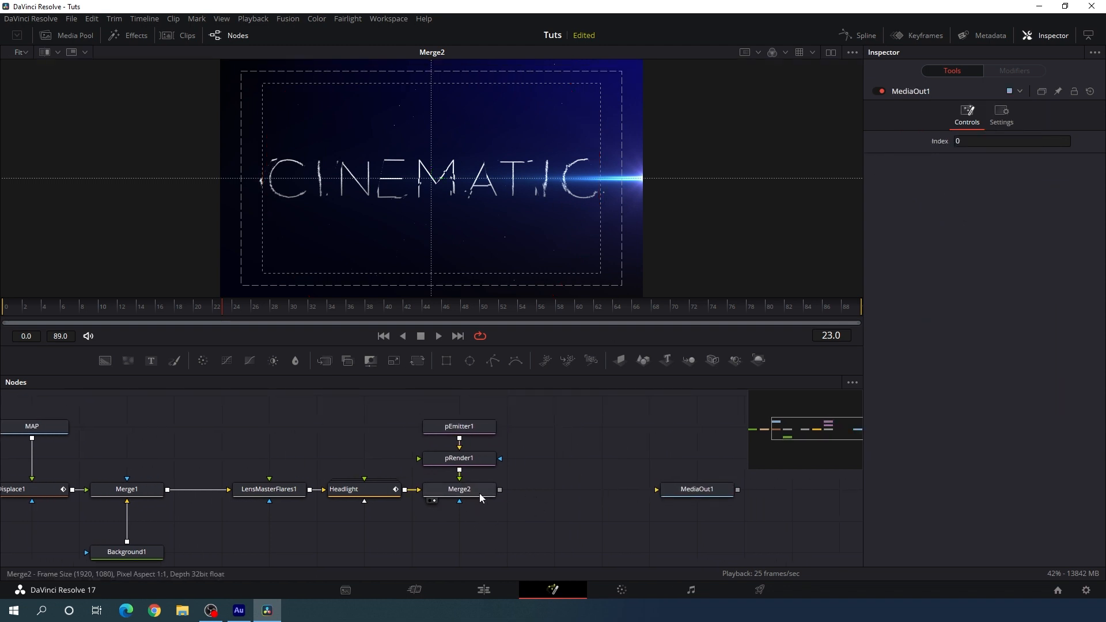
click(480, 494)
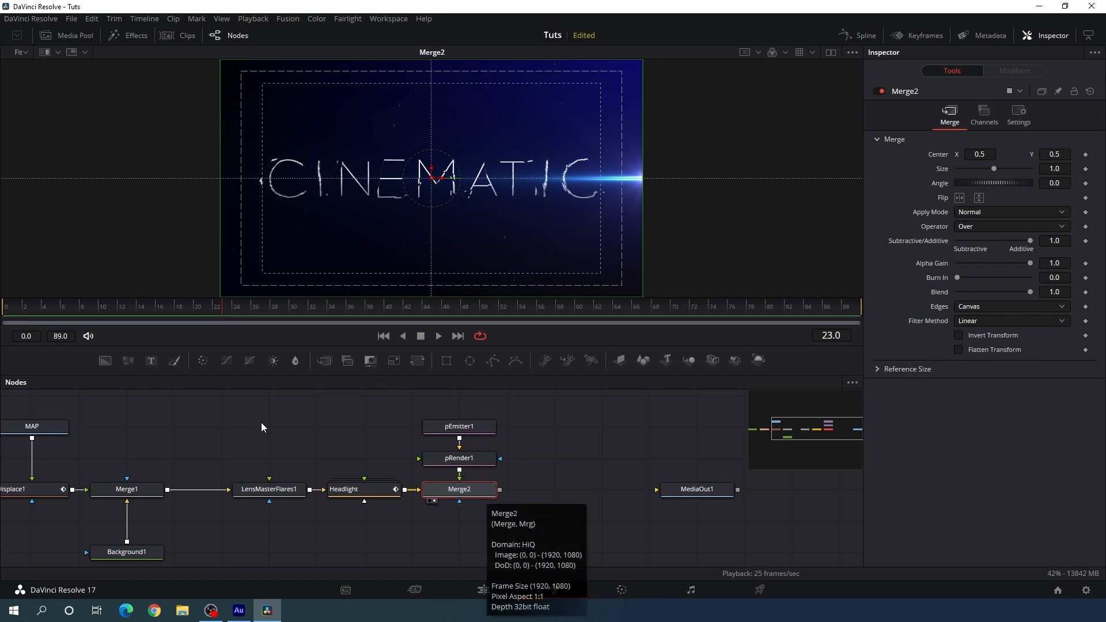
click(202, 361)
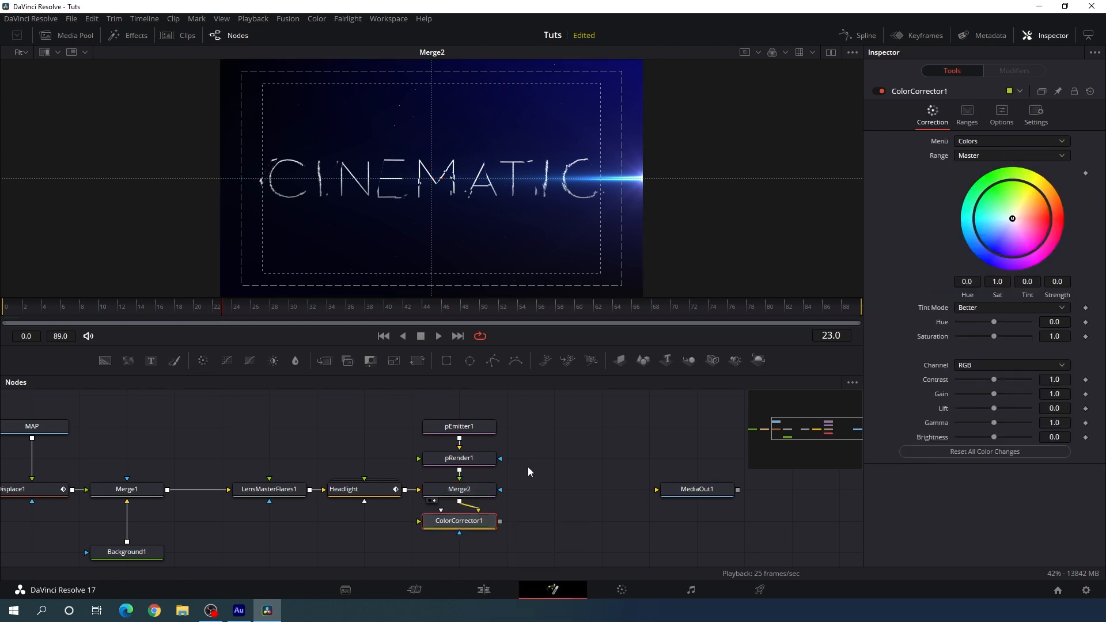
drag(492, 536, 580, 192)
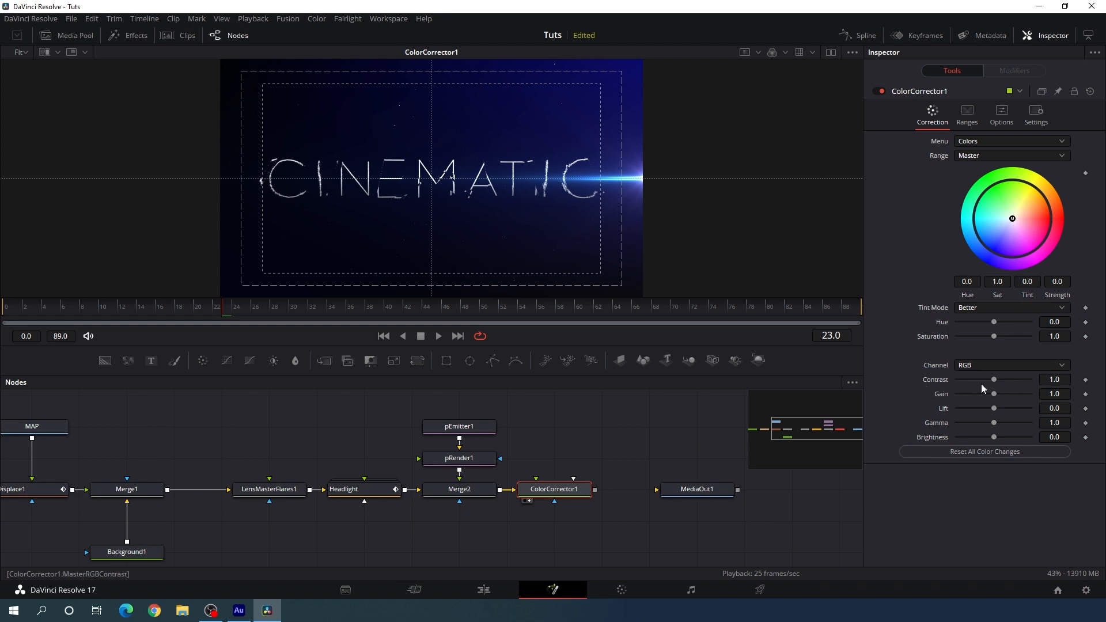
Set ColorCorrector1's RGB Contrast to 1.1.
drag(992, 383, 995, 382)
click(1052, 379)
text(1.1)
key(Tab)
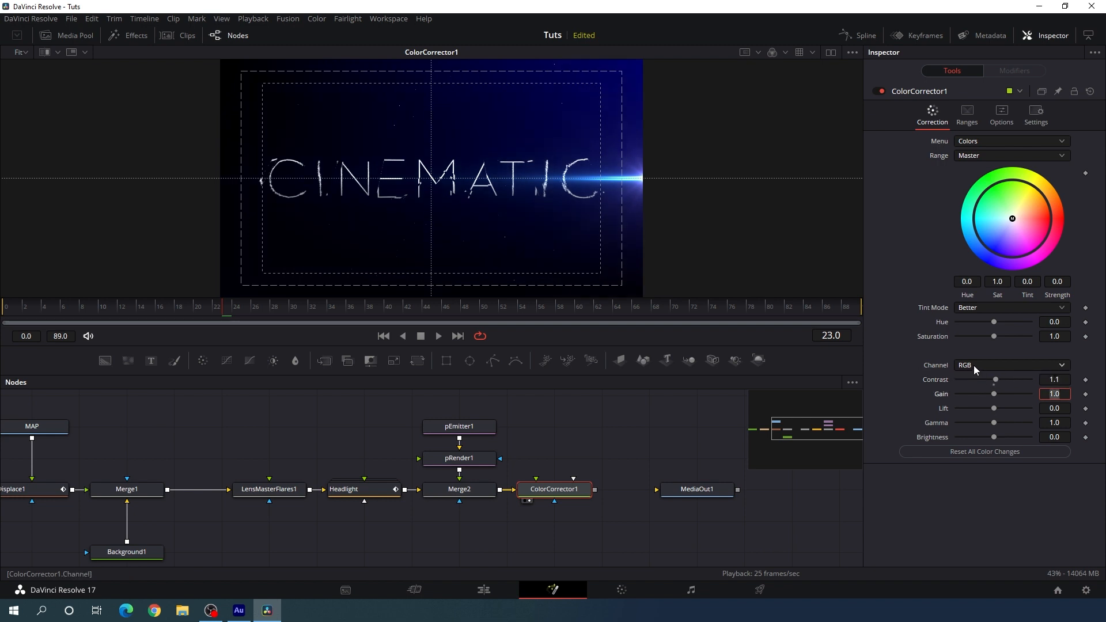
Switch ColorCorrector1 to the Blue channel and raise its Gain to 1.25.
click(981, 365)
click(973, 417)
drag(994, 395, 998, 396)
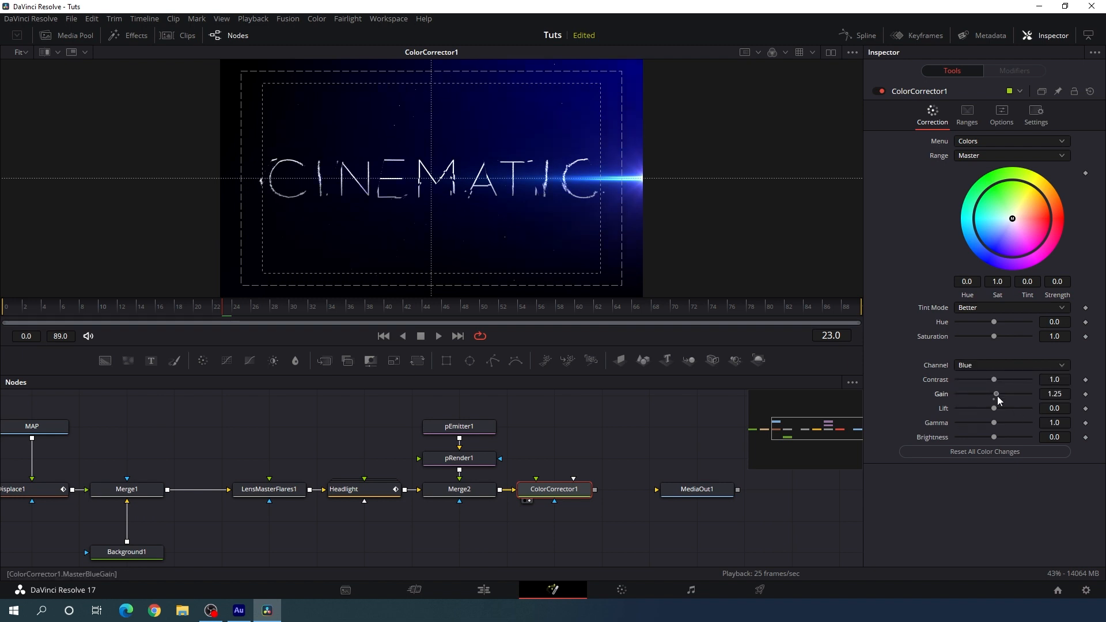
Raise ColorCorrector1's Blue Gain to 1.35 and scrub through the animation to check the colour.
double_click(1055, 396)
text(1.35)
key(Tab)
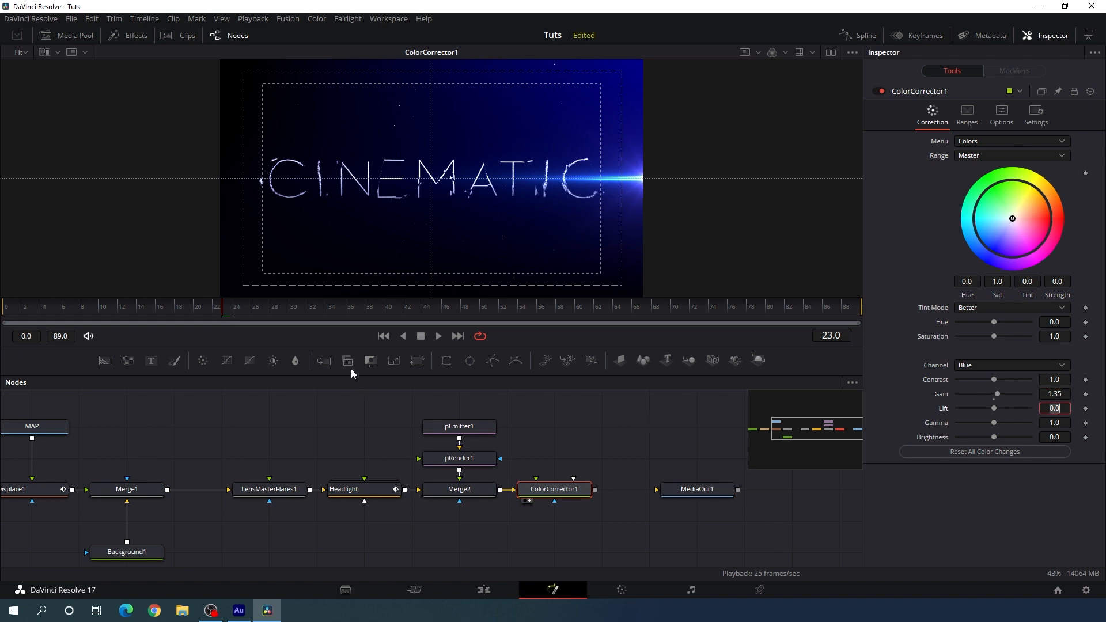
drag(338, 317, 628, 332)
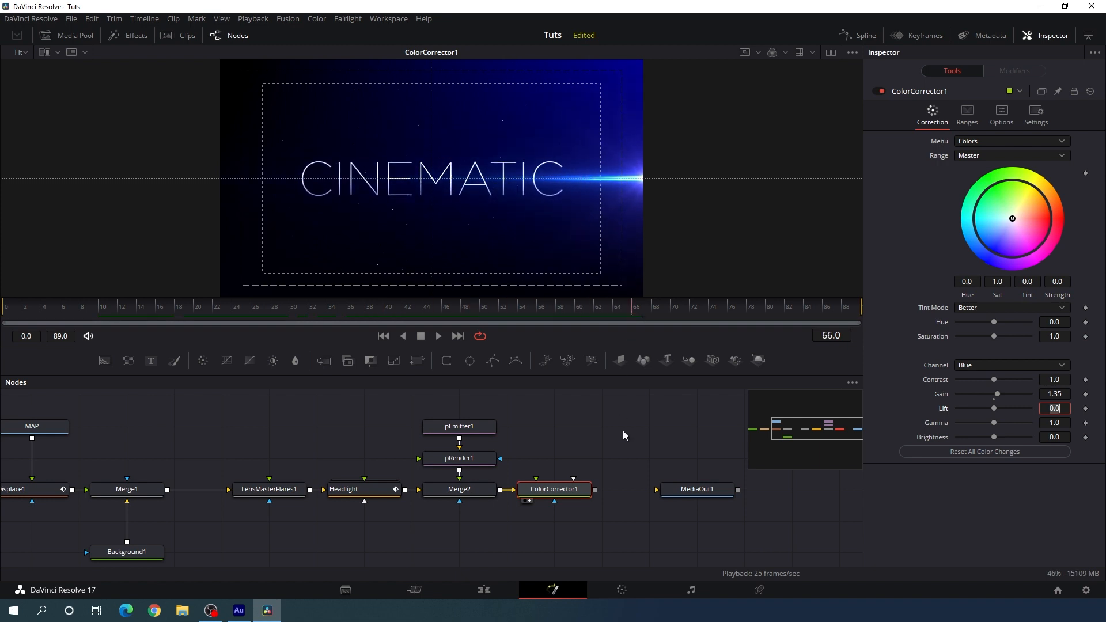
Connect ColorCorrector1 to MediaOut1 and play the finished title from near the start of the edit timeline.
drag(595, 491, 693, 495)
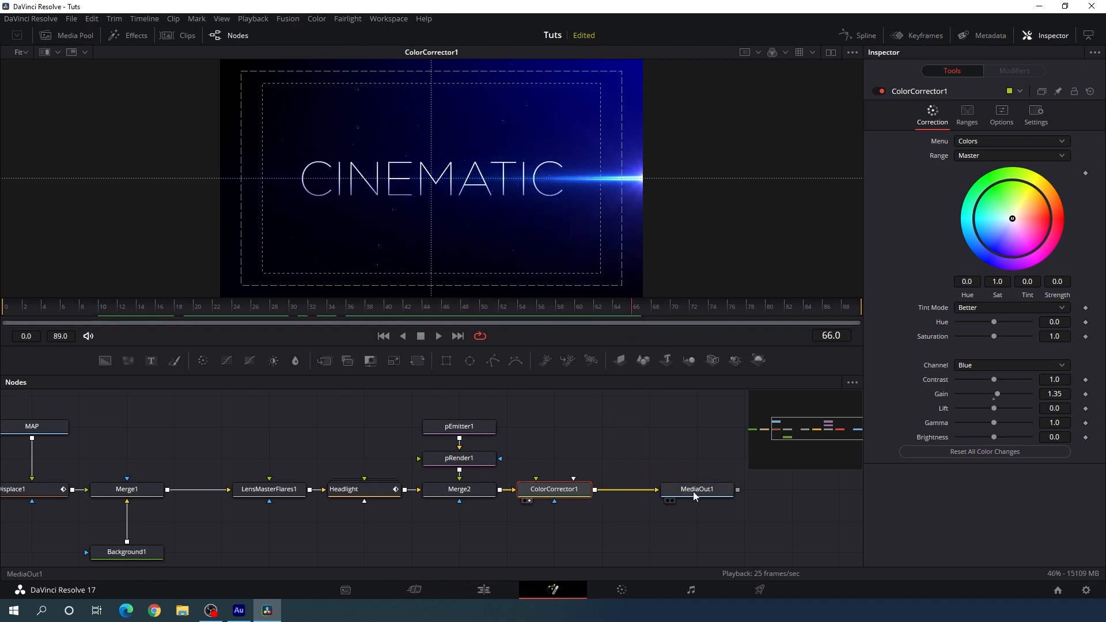
click(484, 590)
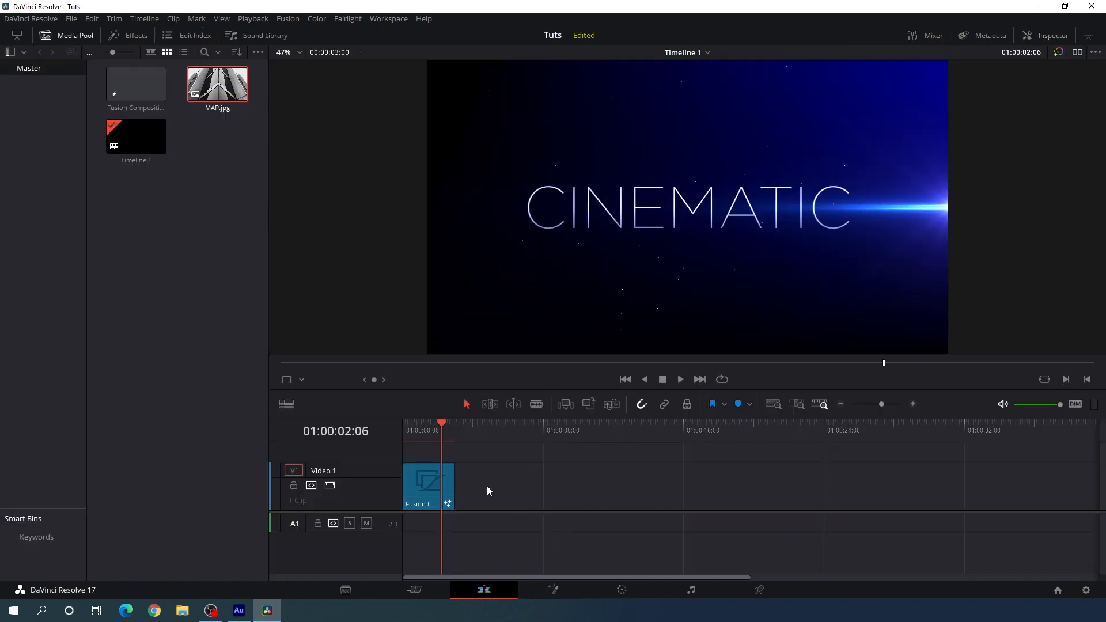
drag(435, 429, 408, 435)
key(space)
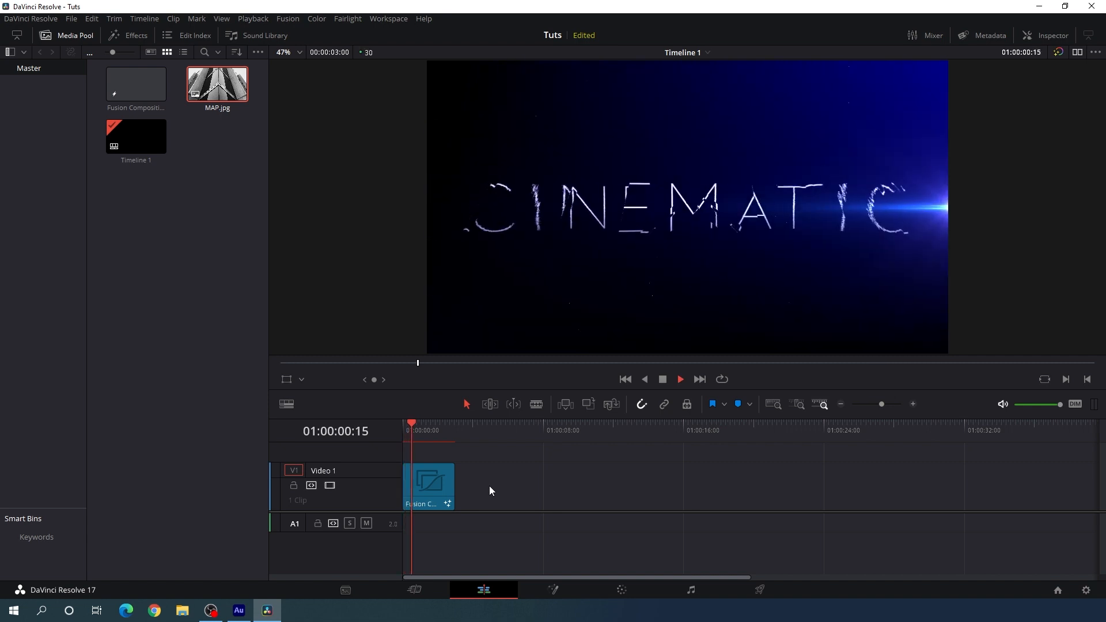
key(space)
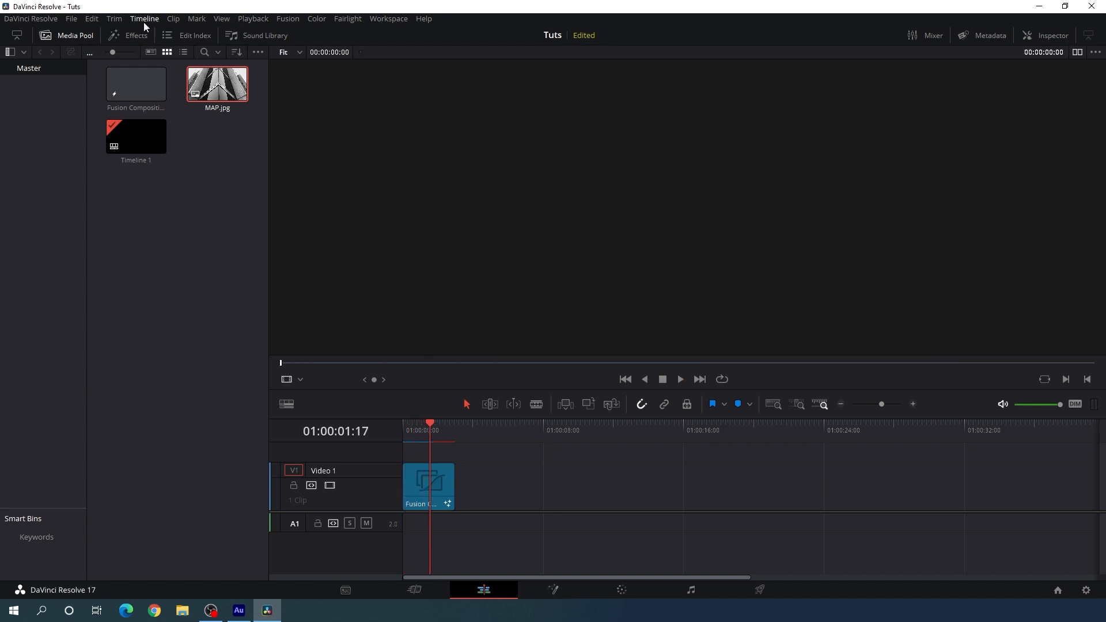
Apply 2.35 output blanking to the timeline and check the letterboxed title frame.
click(144, 19)
mouse_move(201, 477)
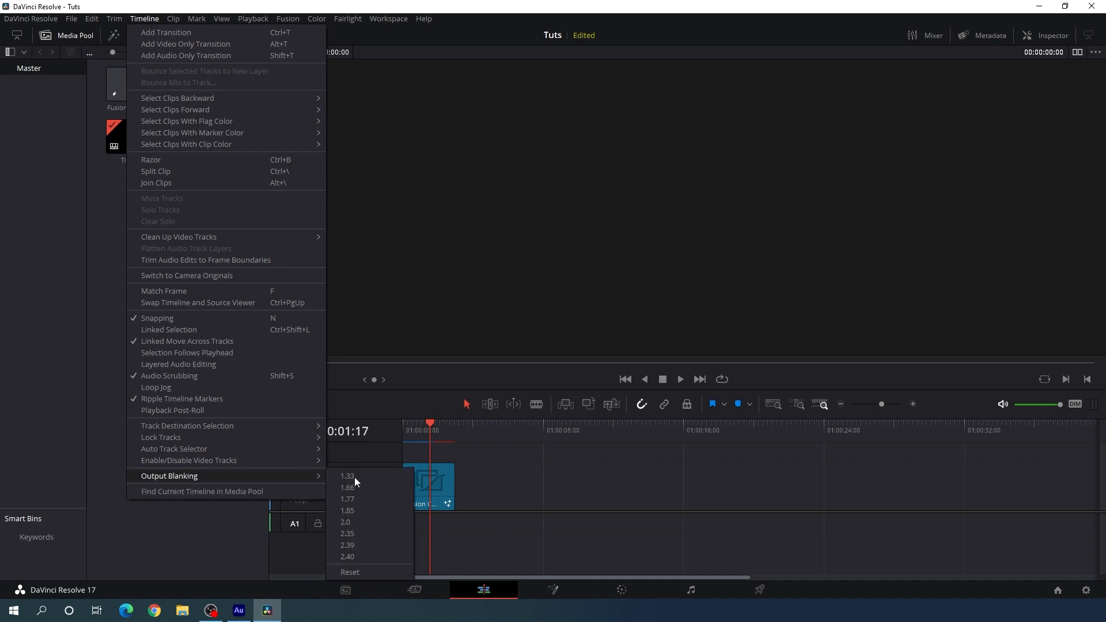
click(367, 534)
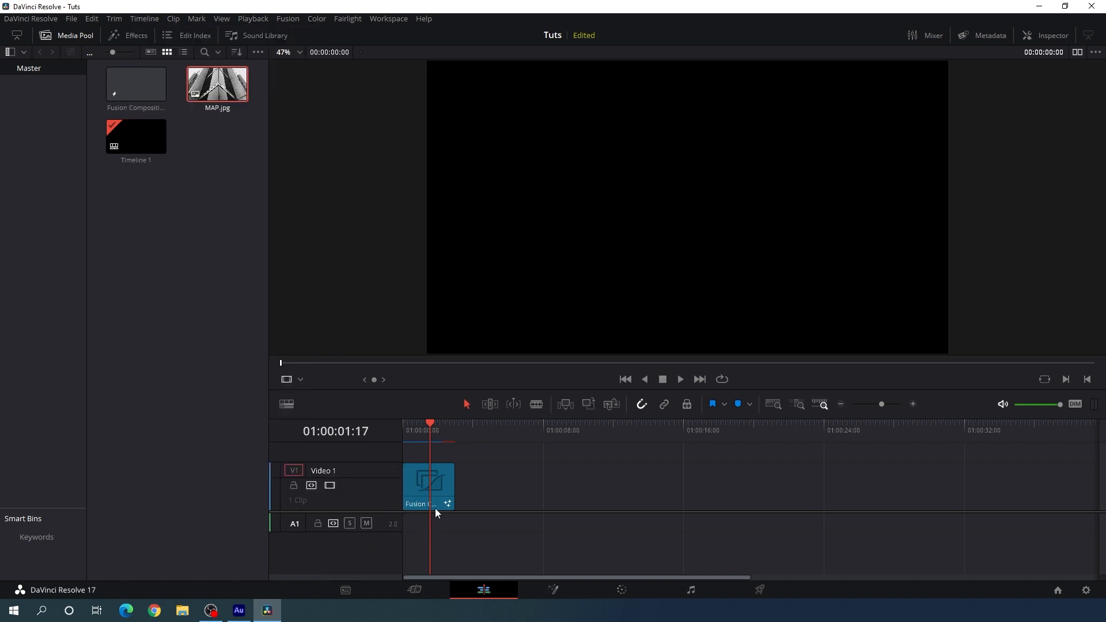
mouse_move(428, 430)
mouse_down()
mouse_move(414, 430)
mouse_move(428, 434)
mouse_up()
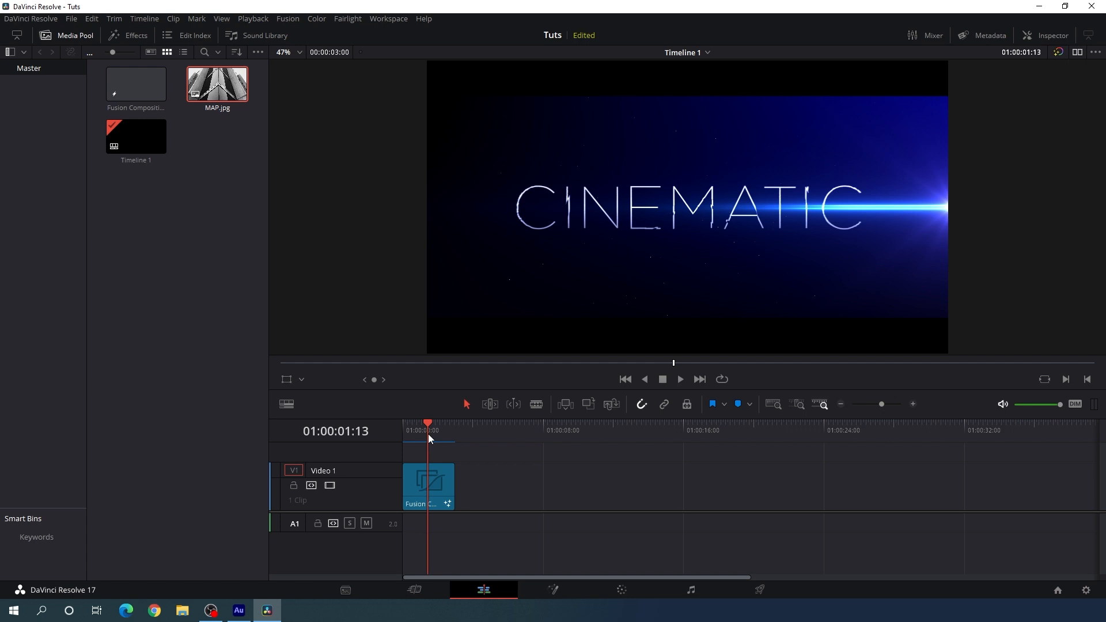
Copy the Fusion composition clip and paste the duplicate directly after it on Video 1.
click(449, 489)
click(463, 431)
click(503, 473)
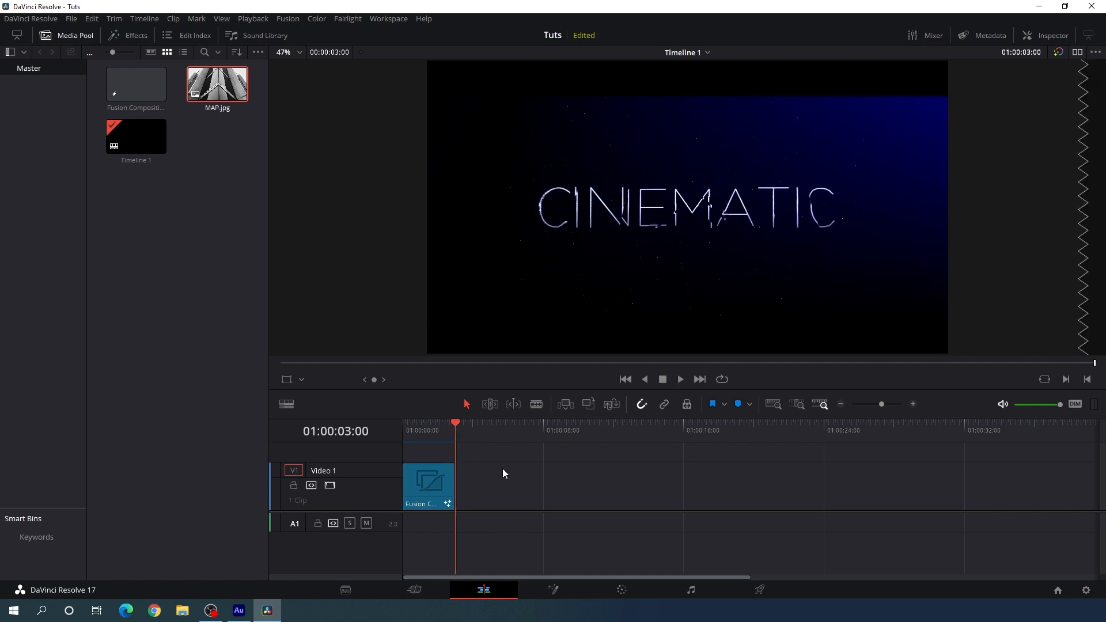
key(ctrl+v)
Open the second clip's composition in Fusion, change Text1's wording to TITLE, and return to the edit timeline.
mouse_move(501, 429)
mouse_down()
mouse_move(479, 429)
mouse_move(483, 438)
mouse_up()
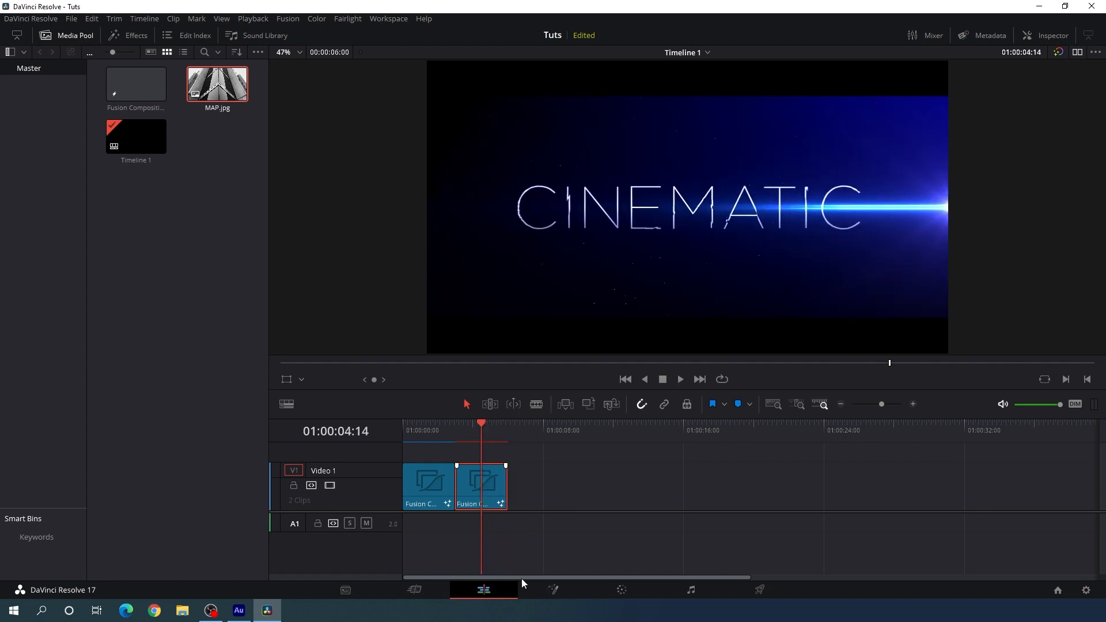
click(570, 593)
drag(341, 449, 676, 449)
drag(328, 468, 566, 456)
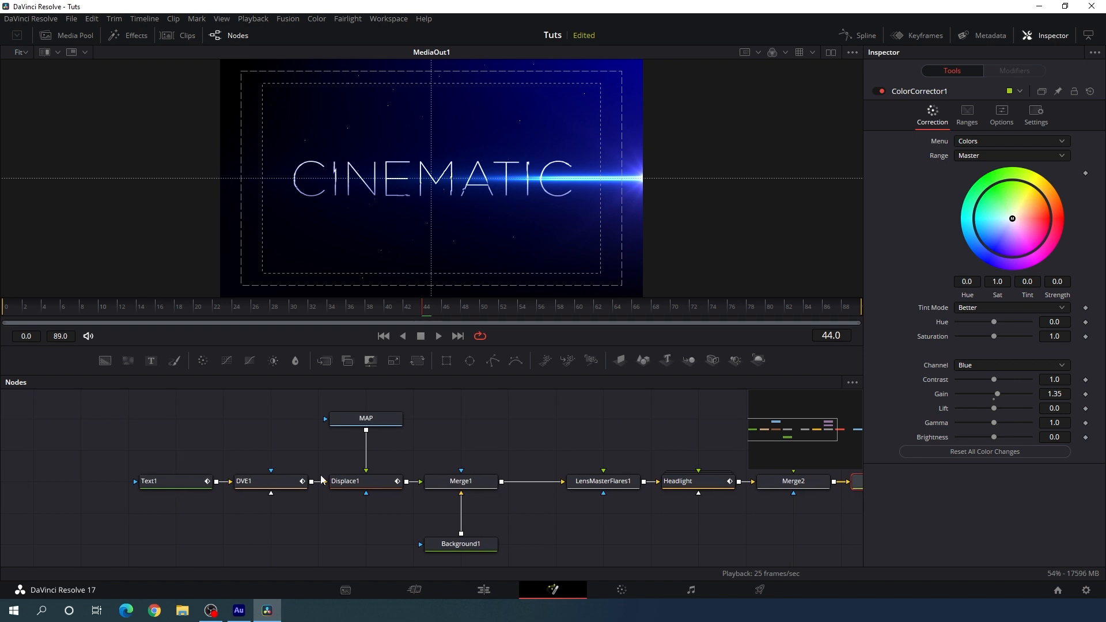
click(181, 485)
drag(943, 212, 866, 188)
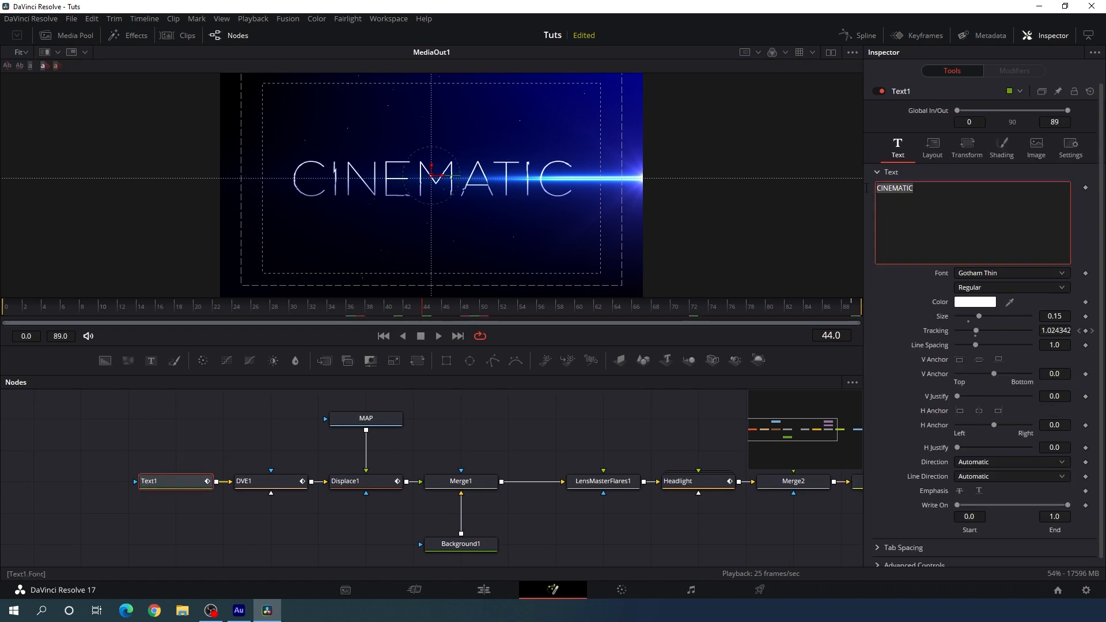
text(TITLE)
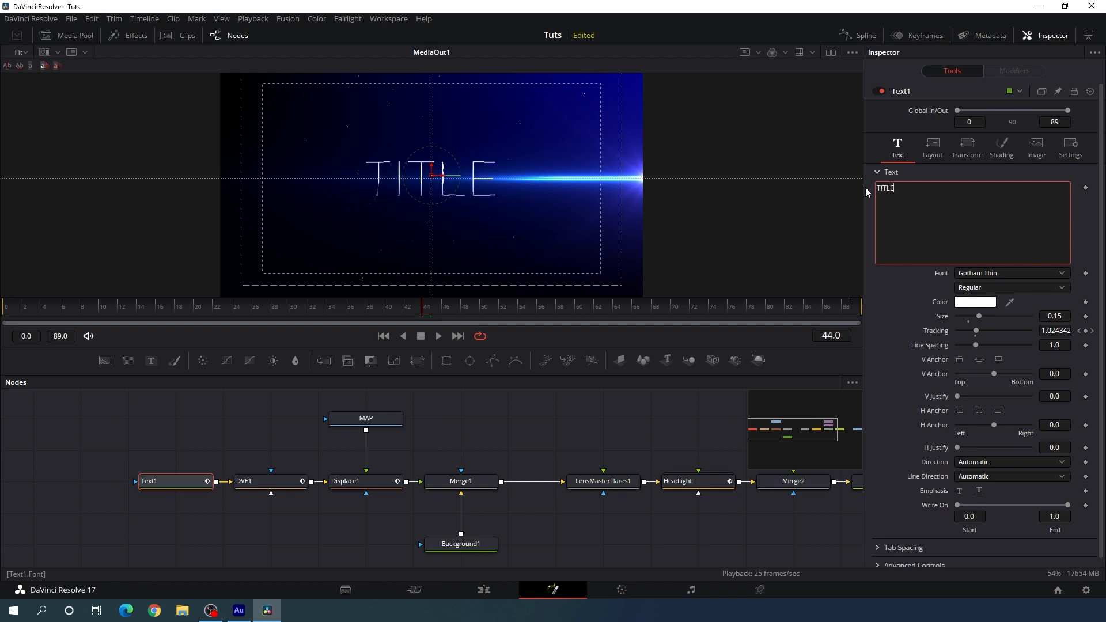
click(497, 591)
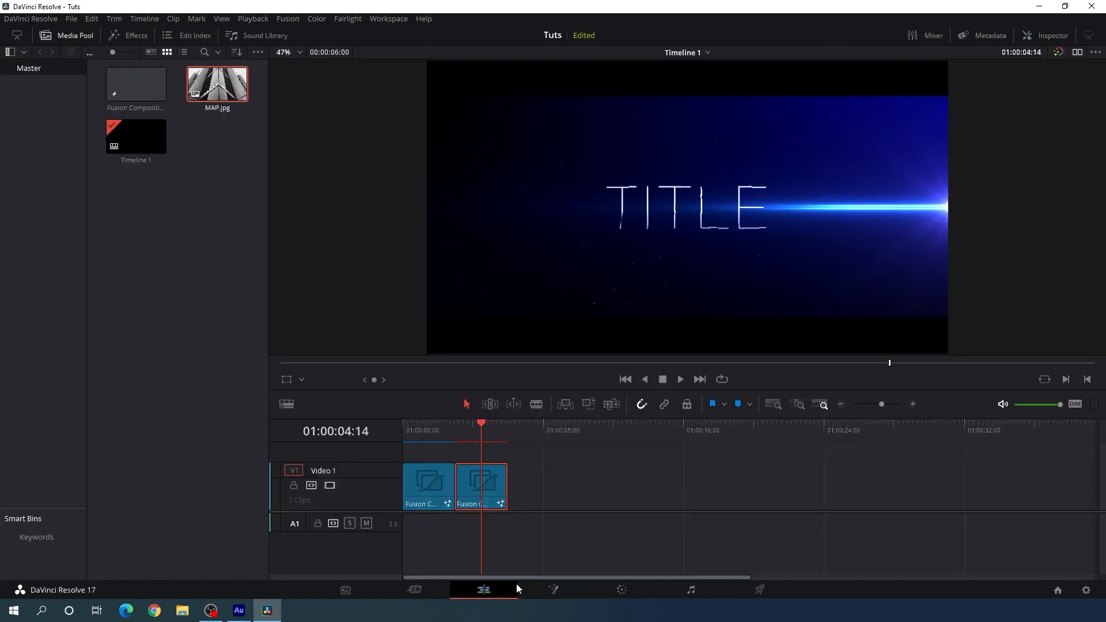
Play both title clips full screen from the beginning of the timeline.
drag(475, 435, 403, 432)
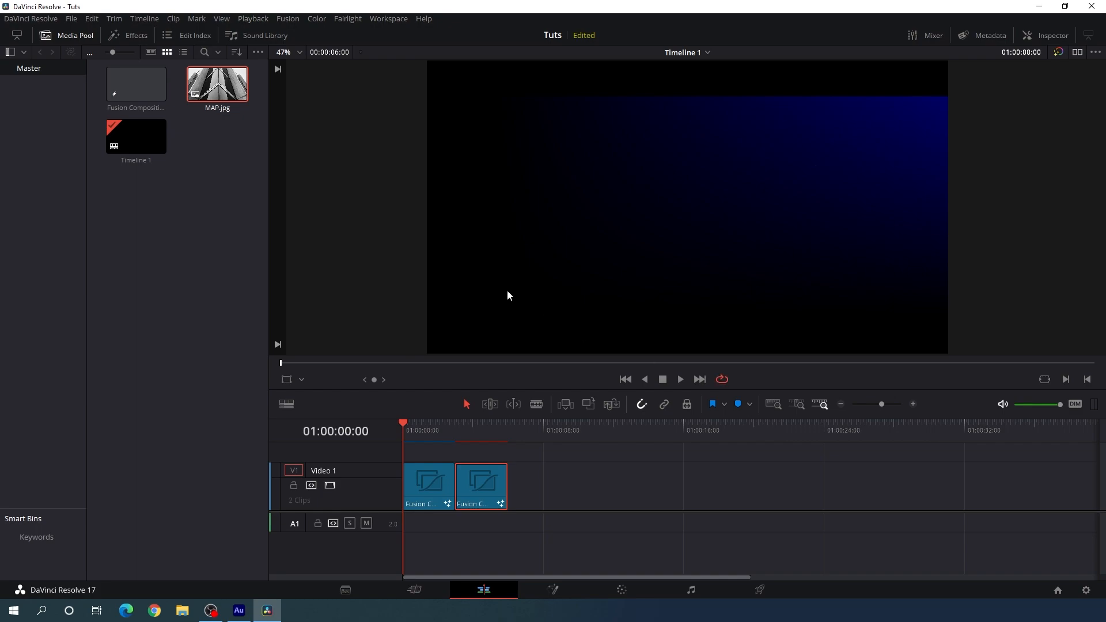
key(p)
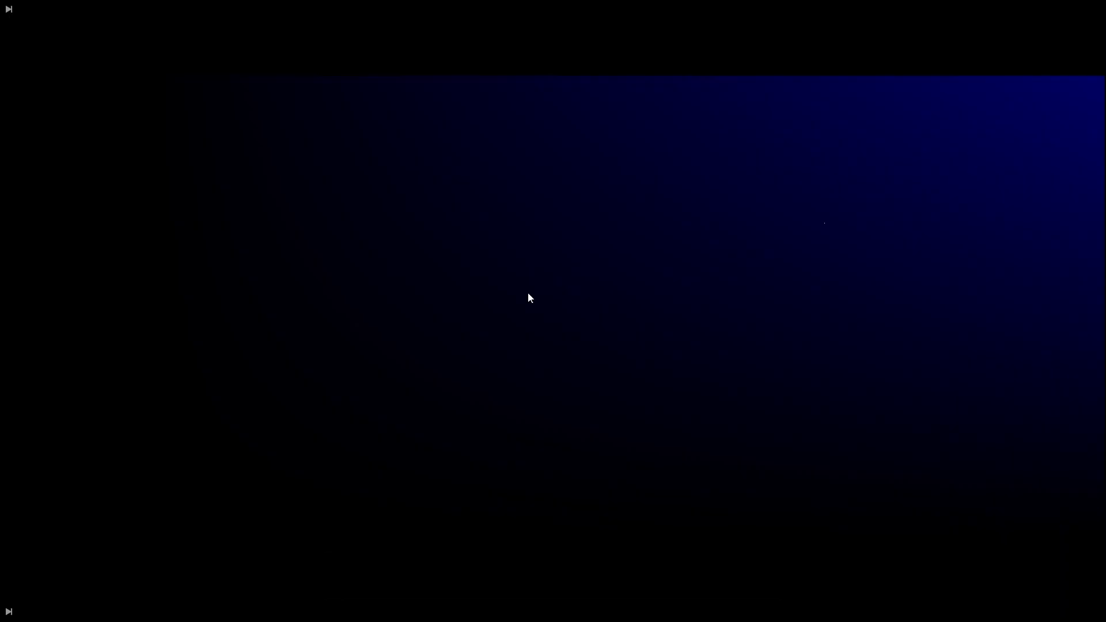
mouse_move(528, 297)
key(space)
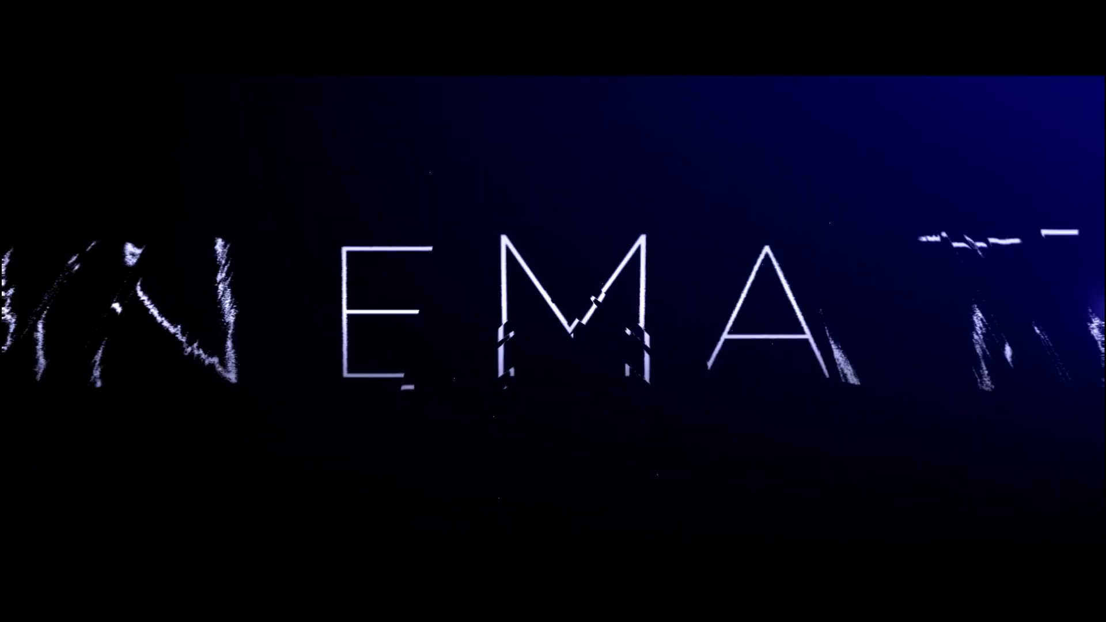